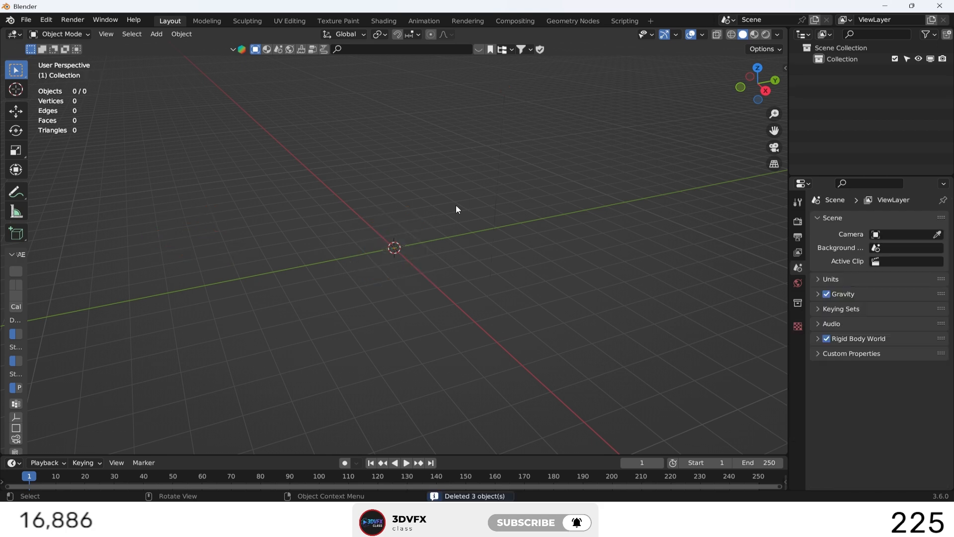
# Add a mesh circle at the origin, fill it with a single n-gon face, and select it.
pyautogui.click(740, 88)
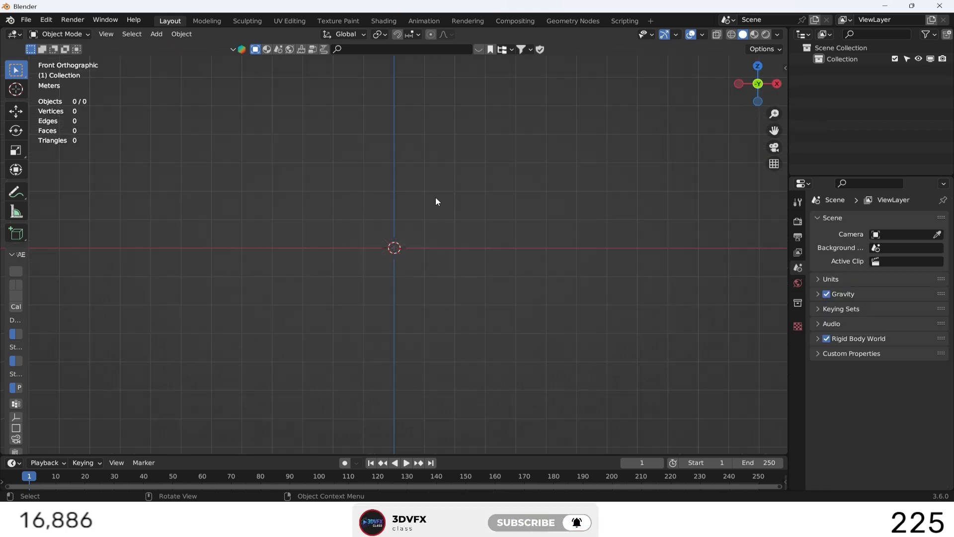
pyautogui.hotkey('shift', 'a')
pyautogui.moveTo(436, 197)
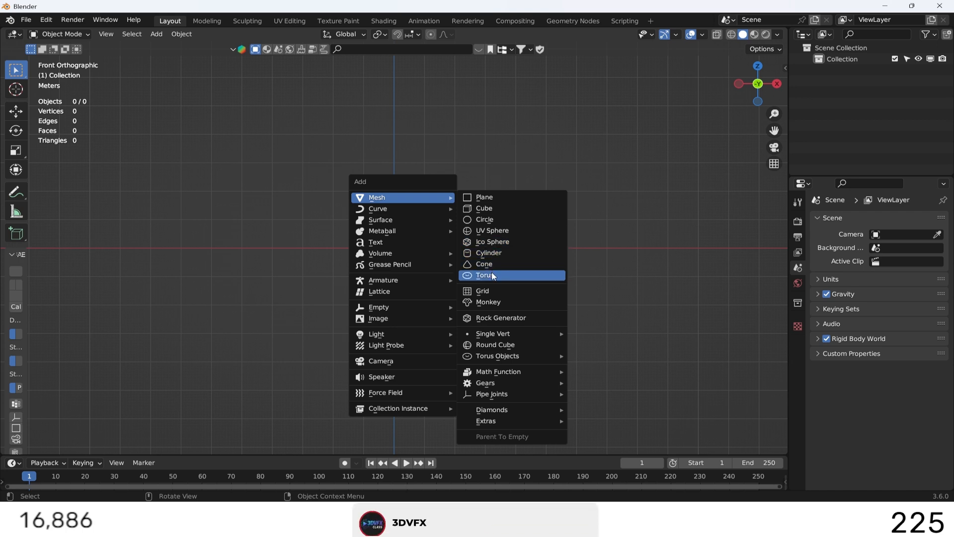
pyautogui.click(484, 220)
pyautogui.moveTo(484, 222); pyautogui.dragTo(494, 231, button='middle')
pyautogui.click(46, 442)
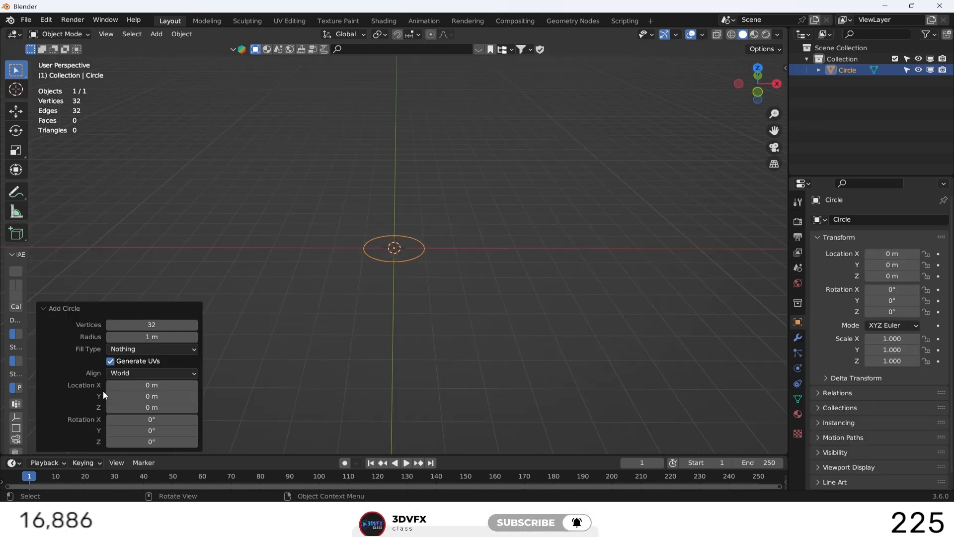
pyautogui.click(128, 350)
pyautogui.click(132, 373)
pyautogui.click(437, 244)
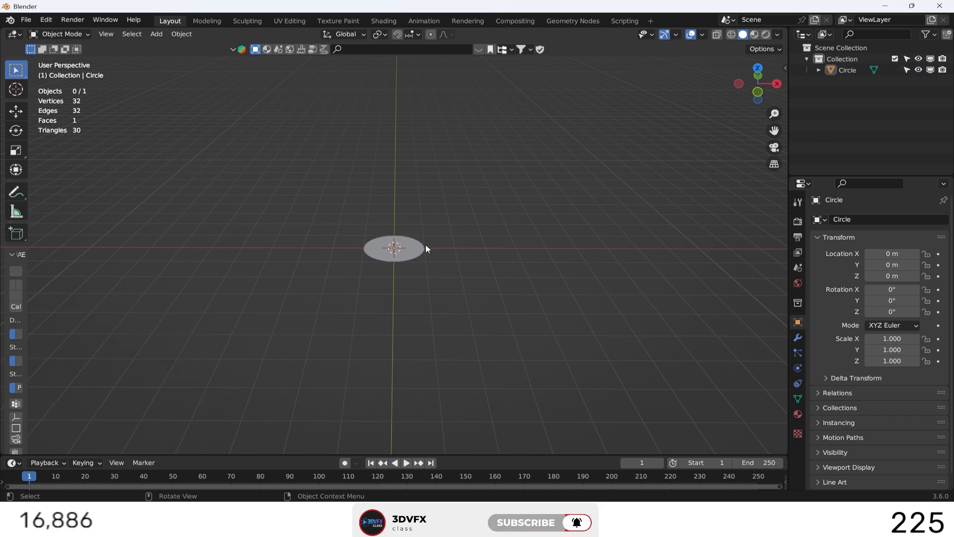
pyautogui.click(425, 249)
pyautogui.press('s')
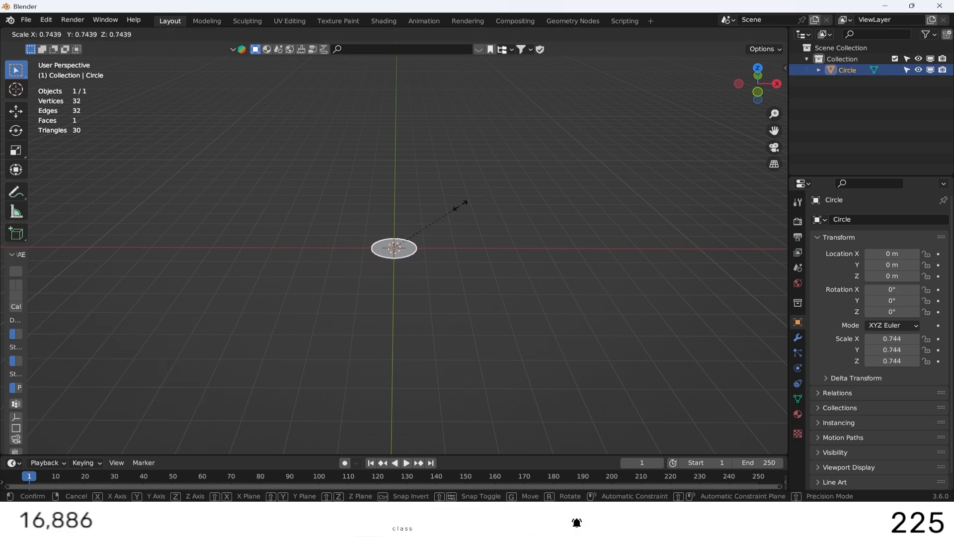
pyautogui.write('-5')
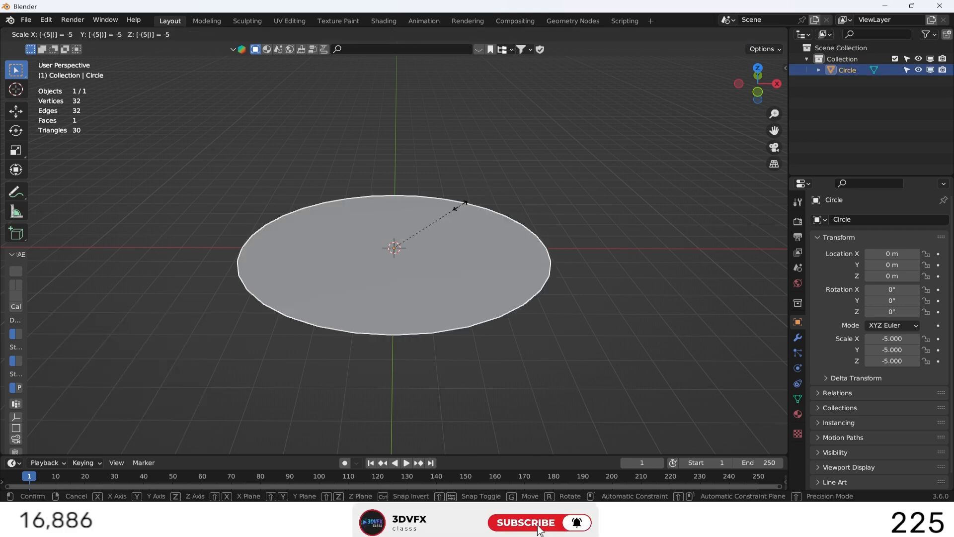
pyautogui.press('Escape')
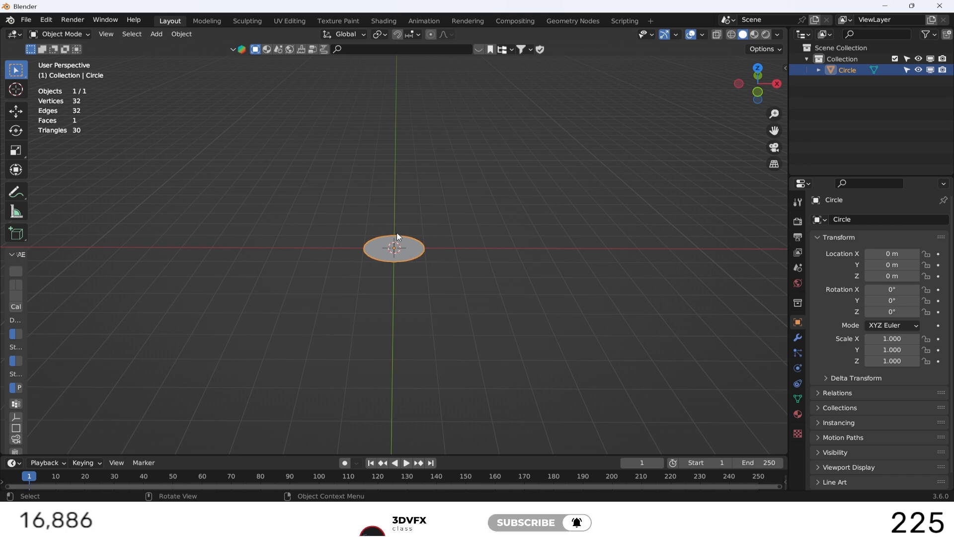
# Scale the circle uniformly by 0.5 and shrink it again by about 0.44.
pyautogui.scroll(6, 589, 160)
pyautogui.write('s.')
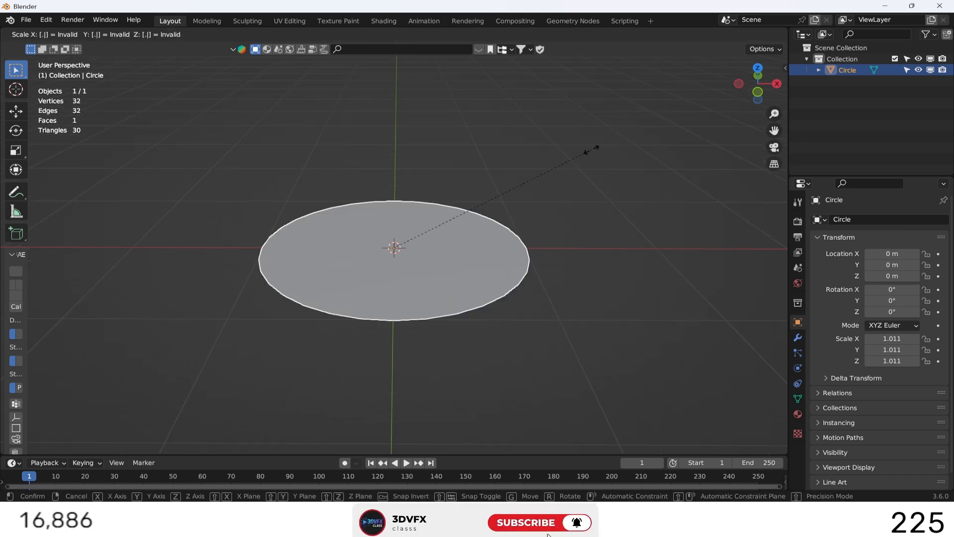
pyautogui.write('5')
pyautogui.press('Return')
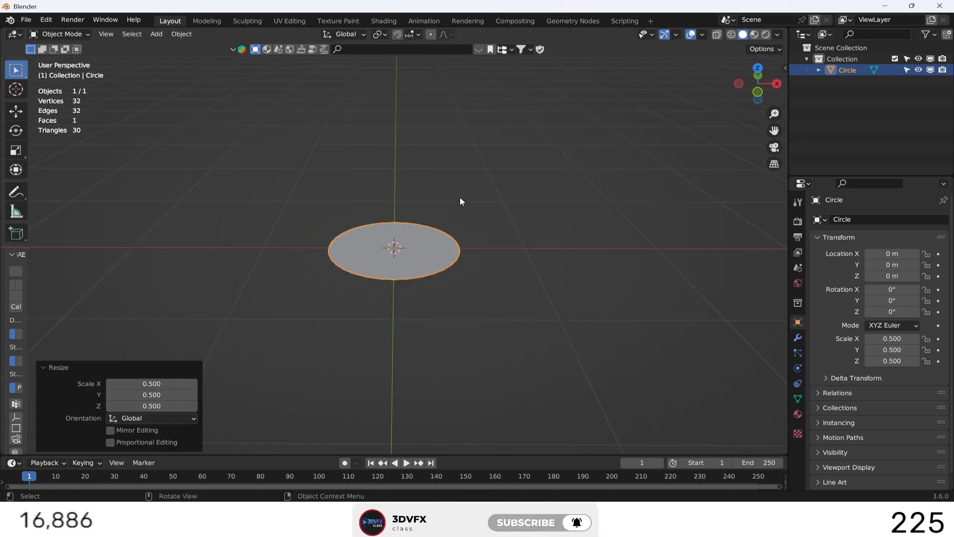
pyautogui.press('s')
pyautogui.click(449, 216)
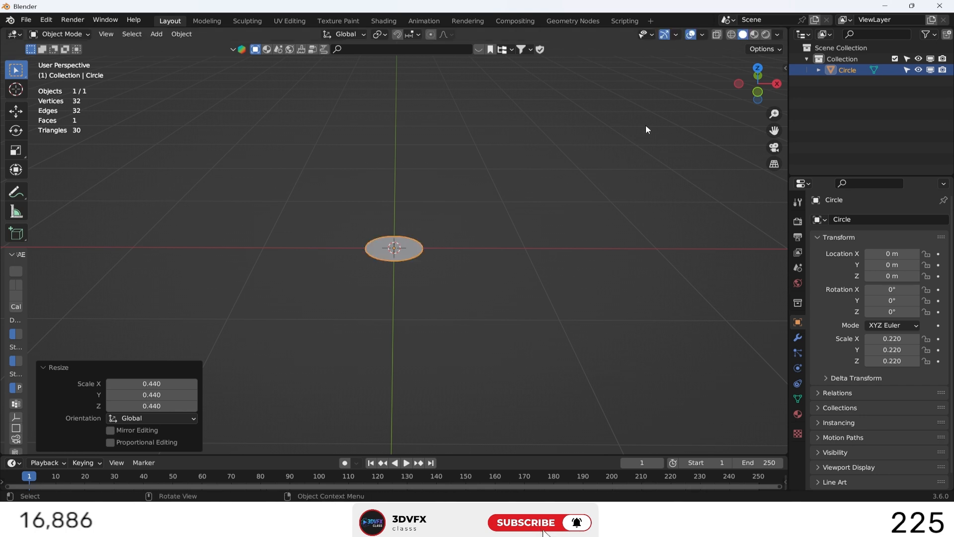
# Set the circle's X, Y and Z scale to 0.2.
pyautogui.press('n')
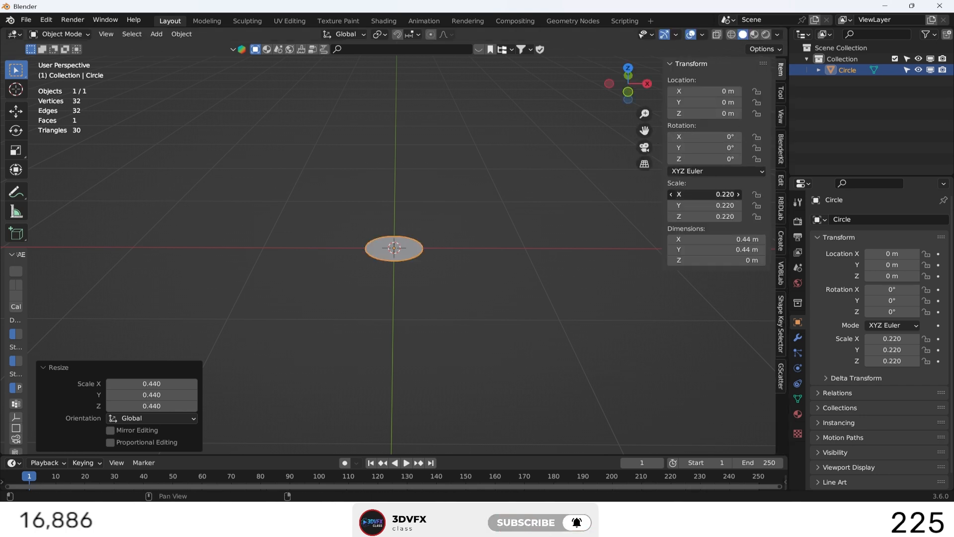
pyautogui.moveTo(722, 194); pyautogui.dragTo(723, 216)
pyautogui.write('0.2')
pyautogui.press('Return')
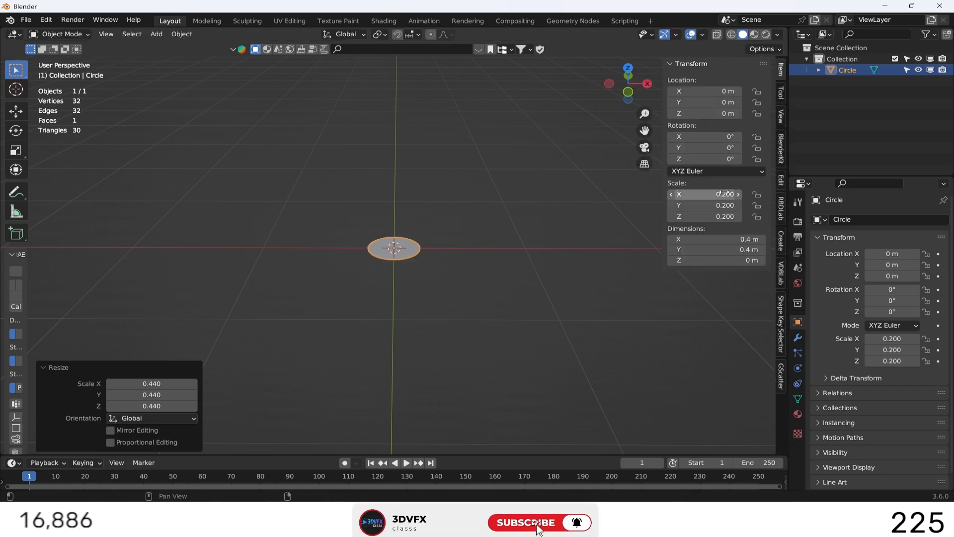
pyautogui.moveTo(703, 216); pyautogui.dragTo(703, 190)
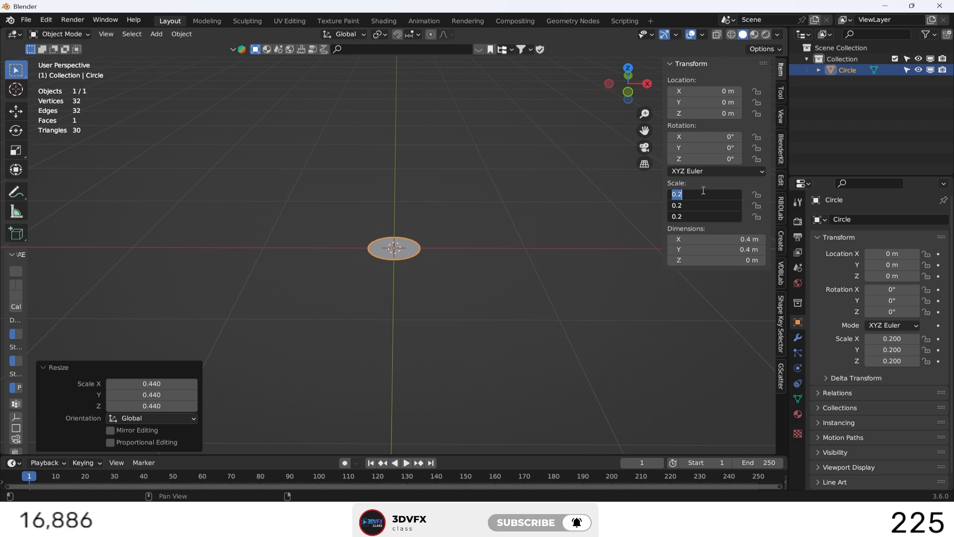
pyautogui.press('Return')
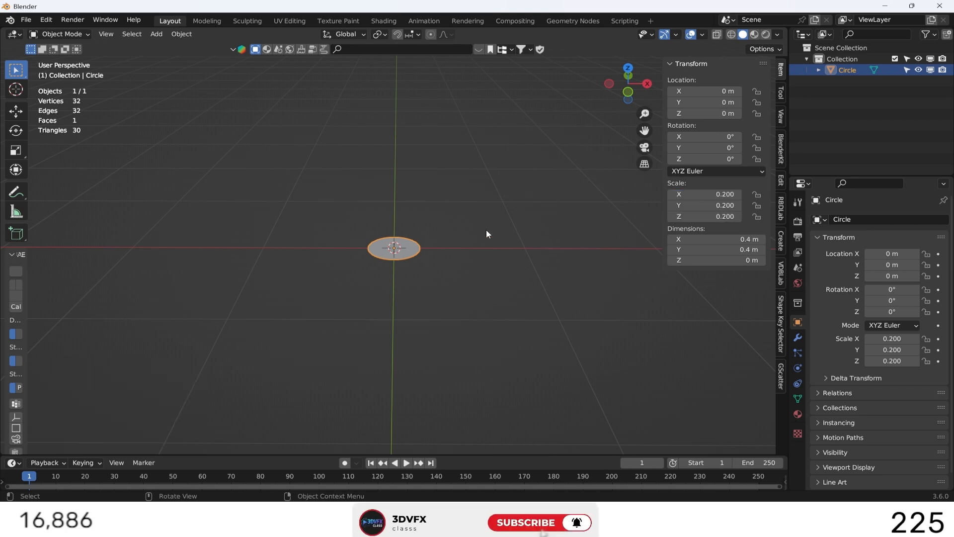
# Add a mesh cylinder at the origin and scale it uniformly by 0.2.
pyautogui.click(485, 236)
pyautogui.hotkey('shift', 'a')
pyautogui.press('Escape')
pyautogui.hotkey('shift', 'a')
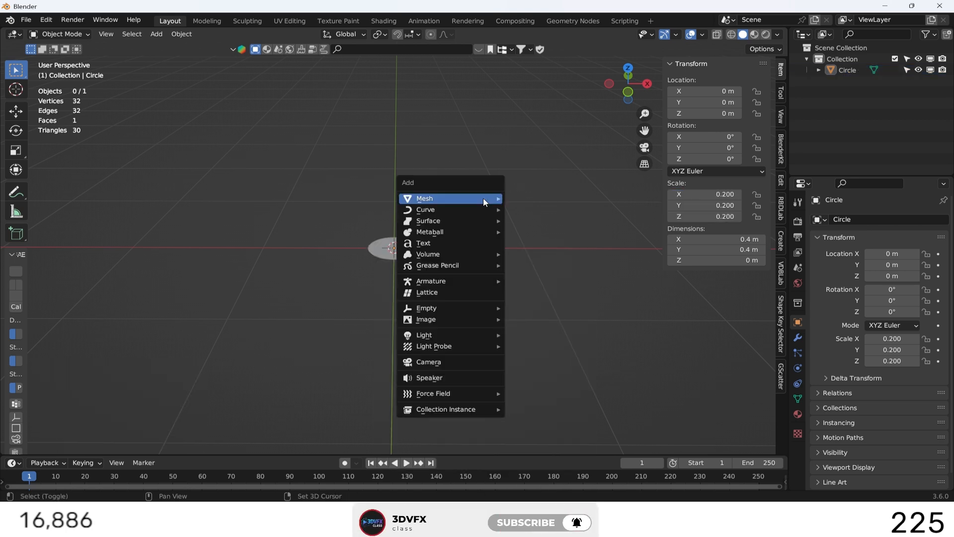
pyautogui.moveTo(484, 200)
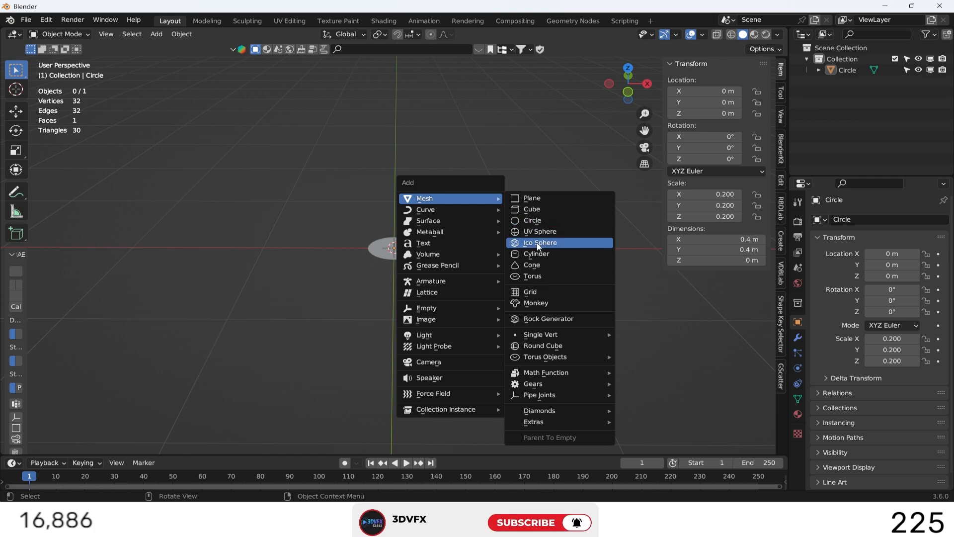
pyautogui.click(536, 254)
pyautogui.write('s')
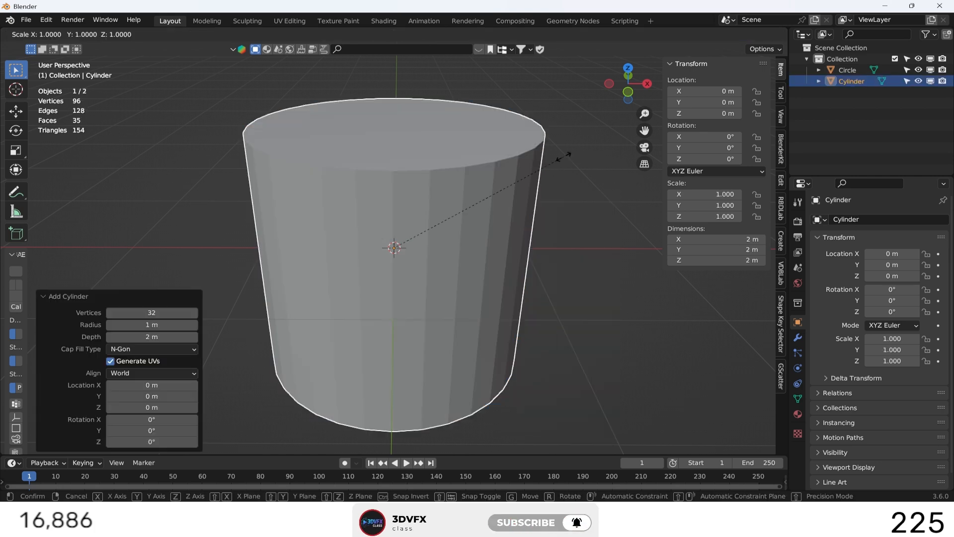
pyautogui.write('.2')
pyautogui.press('Return')
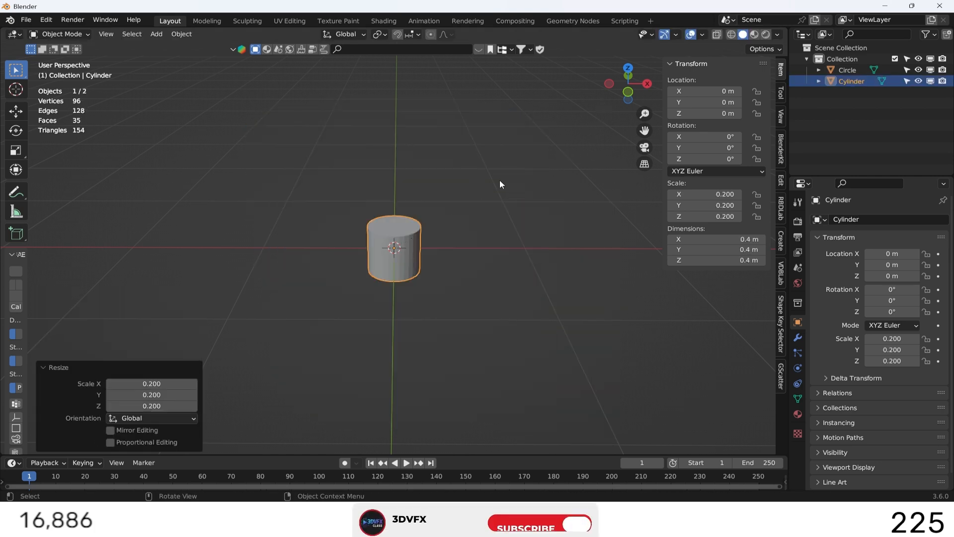
# Rotate the cylinder 90° about the Y axis and move it along X to about -0.45 m, clear of the circle.
pyautogui.press('r')
pyautogui.write('y')
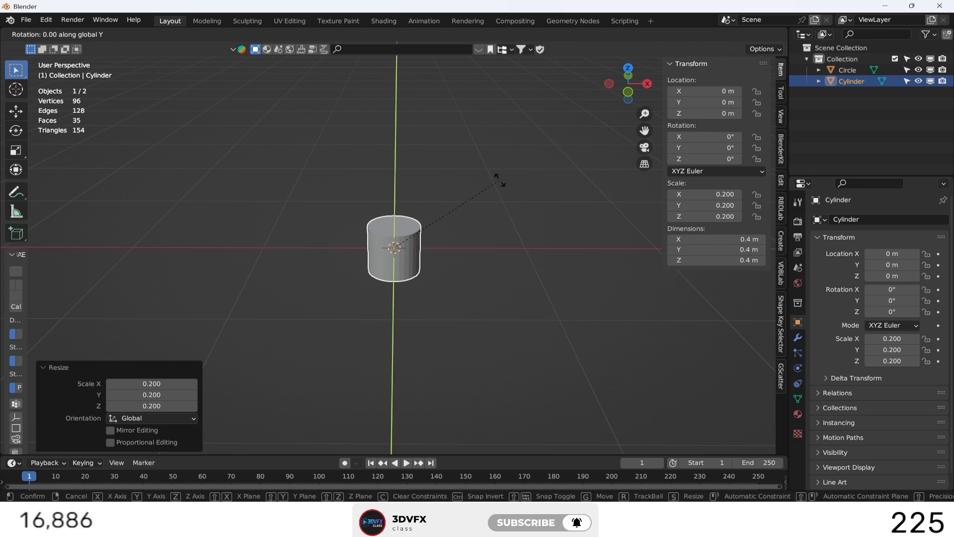
pyautogui.write('90')
pyautogui.press('Return')
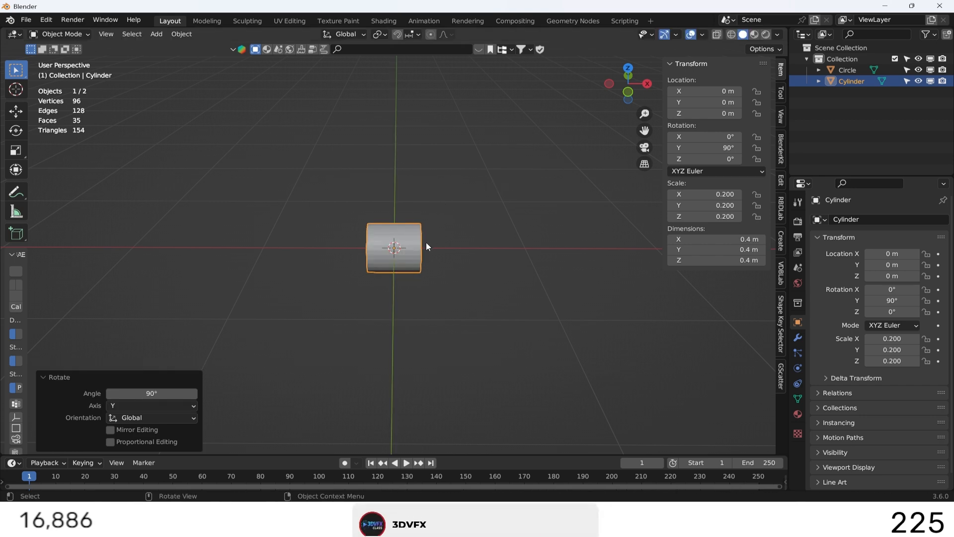
pyautogui.press('g')
pyautogui.press('x')
pyautogui.click(382, 243)
# Rotate the circle 90° about the Y axis so it stands upright facing the cylinder's end.
pyautogui.click(396, 251)
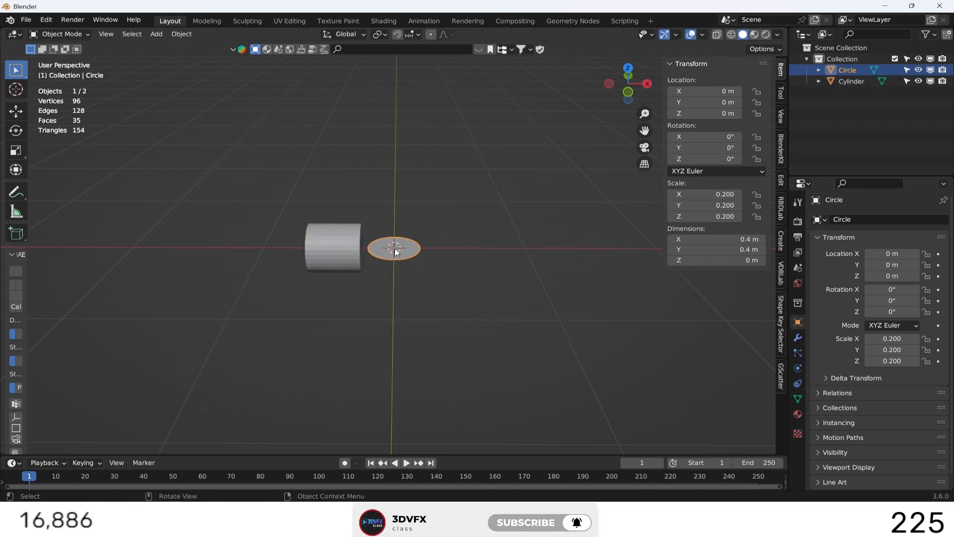
pyautogui.press('s')
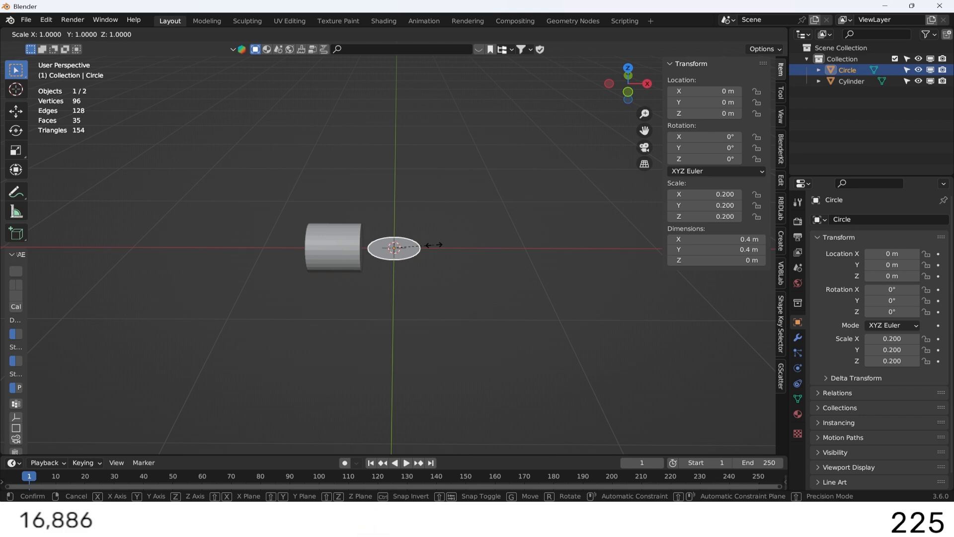
pyautogui.write('ry90')
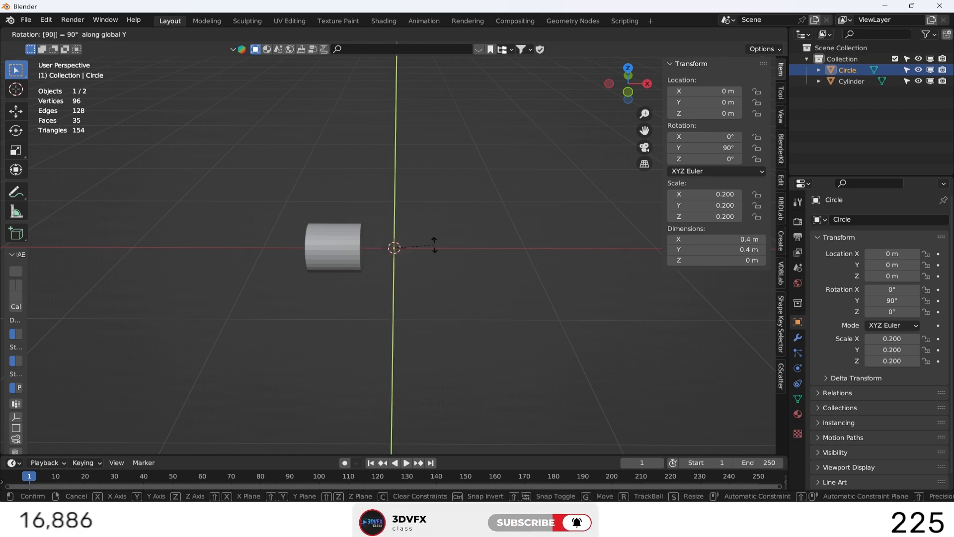
pyautogui.press('Return')
# Stretch the cylinder along the global X axis by a factor of about 9.7 into a long pipe.
pyautogui.moveTo(629, 98)
pyautogui.mouseDown()
pyautogui.moveTo(616, 95)
pyautogui.moveTo(630, 98)
pyautogui.mouseUp()
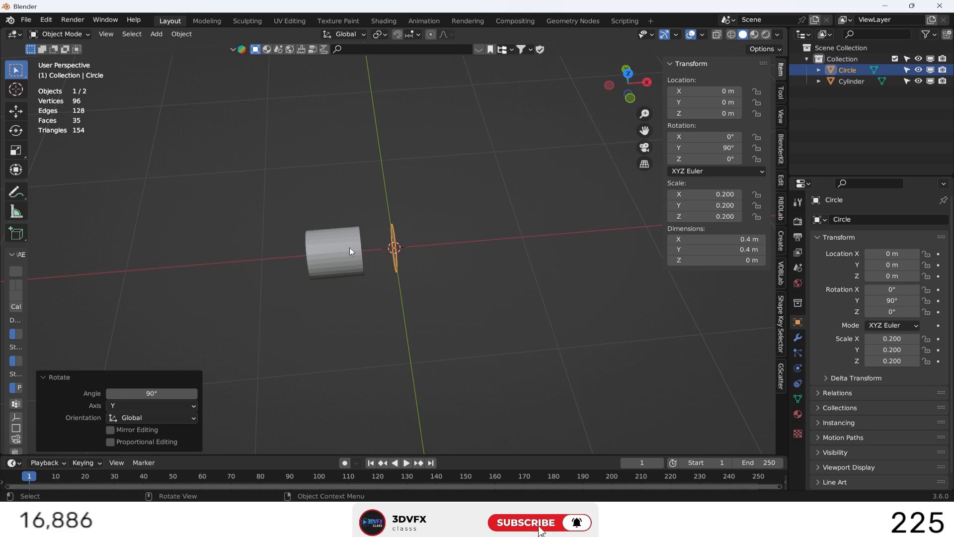
pyautogui.click(345, 250)
pyautogui.press('s')
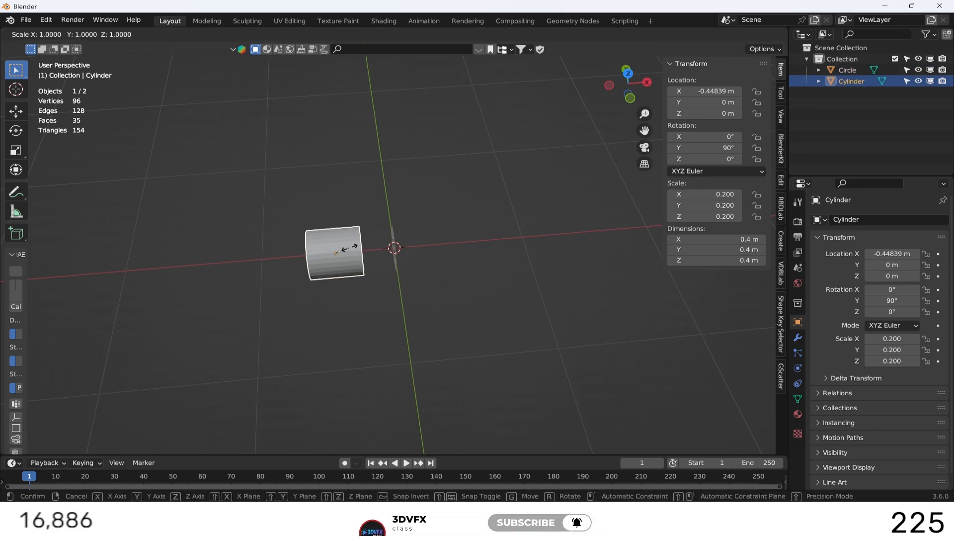
pyautogui.press('x')
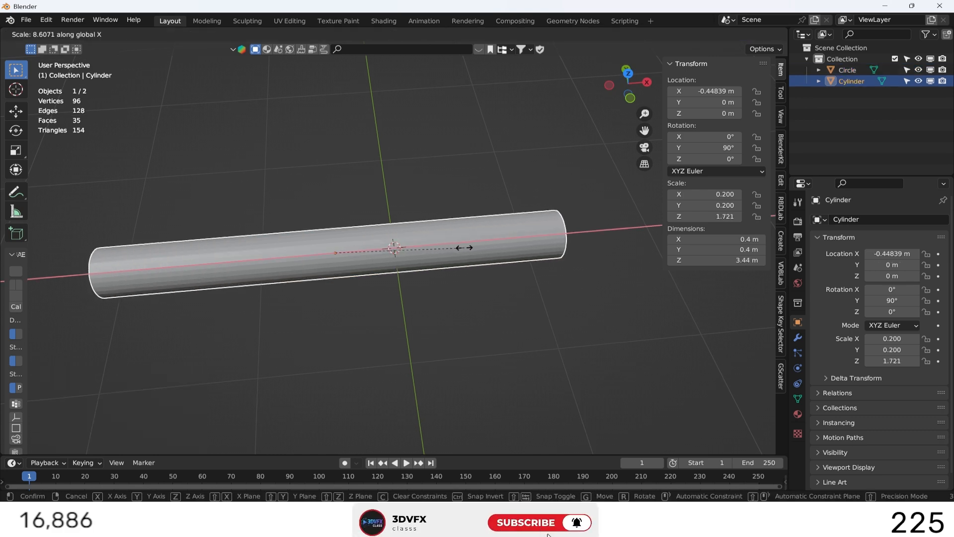
pyautogui.click(481, 249)
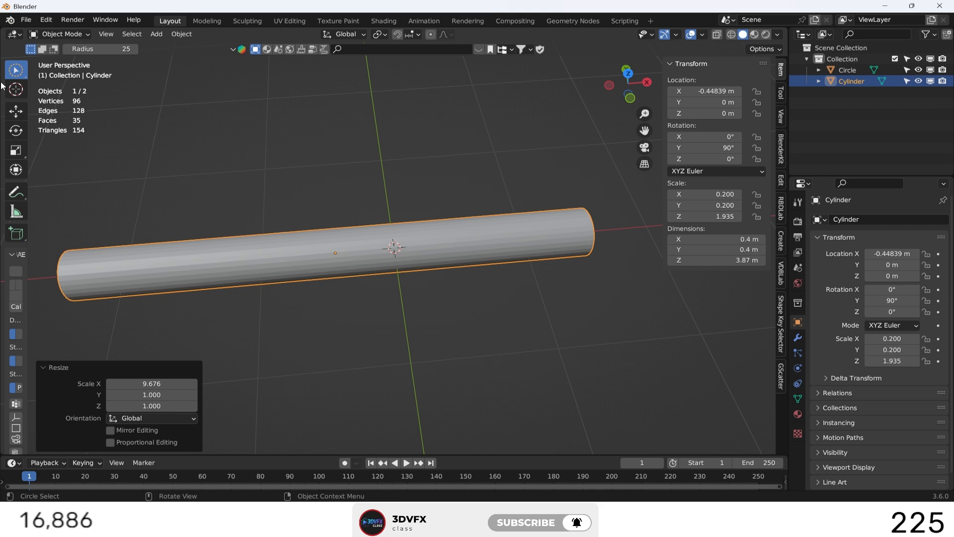
# Move the long cylinder about 1.57 m in the negative X direction so its end sits just beside the circle.
pyautogui.click(15, 110)
pyautogui.moveTo(384, 249); pyautogui.dragTo(166, 249)
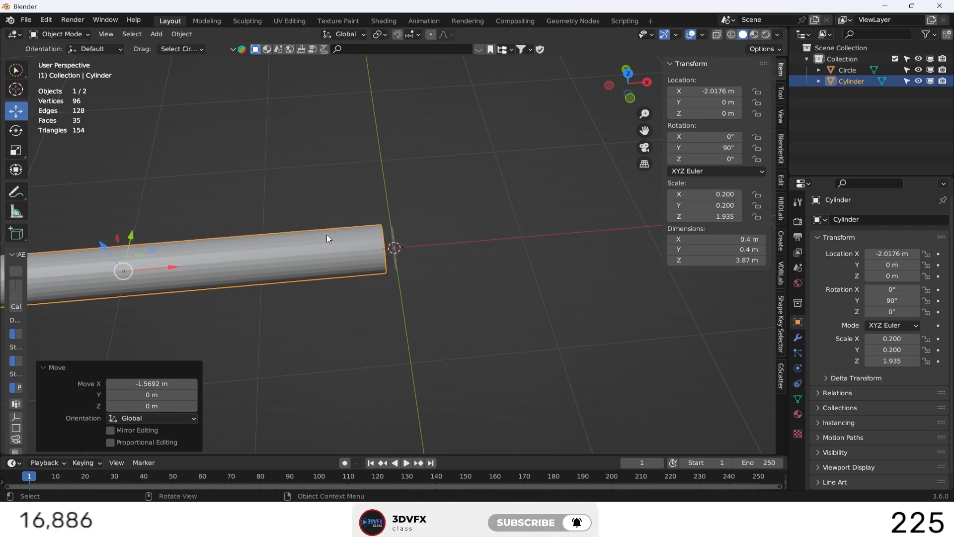
pyautogui.click(468, 185)
# In front view, select the cylinder and circle together and raise them along Z to about 2.67 m.
pyautogui.moveTo(628, 84); pyautogui.dragTo(668, 79)
pyautogui.click(628, 86)
pyautogui.scroll(-5, 300, 185)
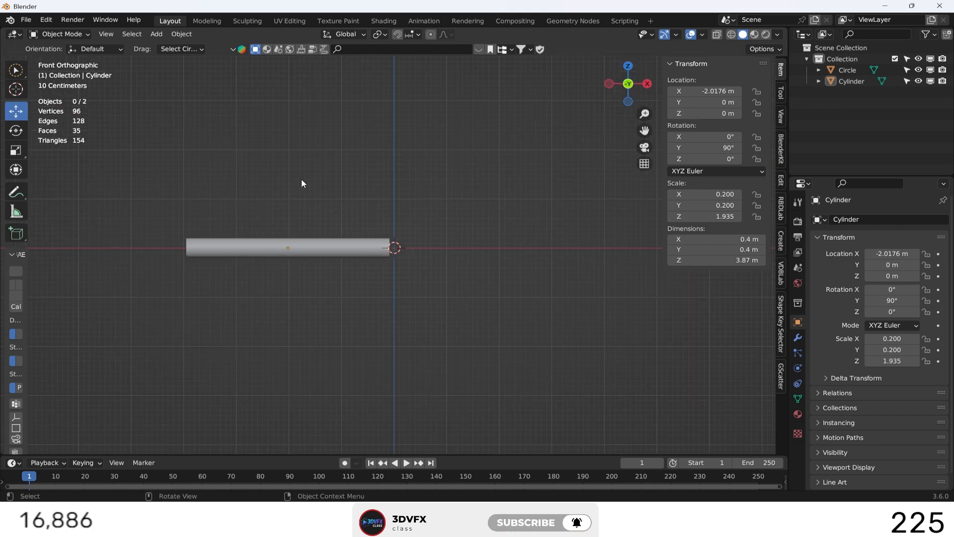
pyautogui.moveTo(19, 70); pyautogui.dragTo(59, 94)
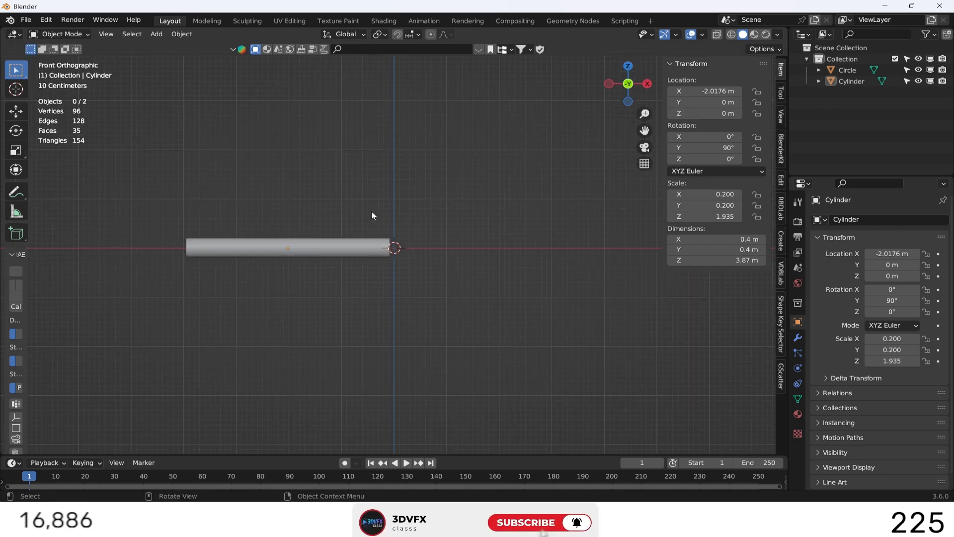
pyautogui.moveTo(353, 196); pyautogui.dragTo(446, 310)
pyautogui.press('g')
pyautogui.press('z')
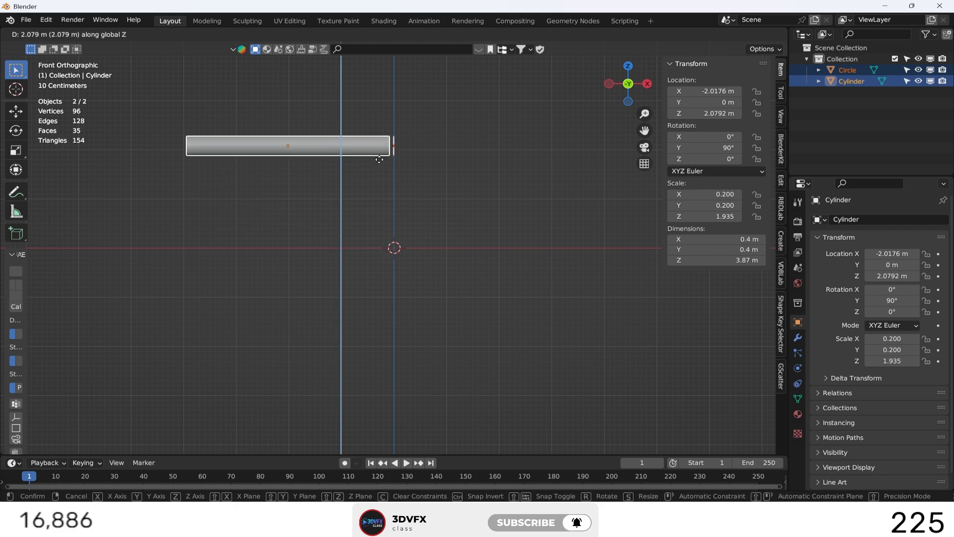
pyautogui.click(381, 135)
pyautogui.click(477, 179)
pyautogui.hotkey('shift', 'a')
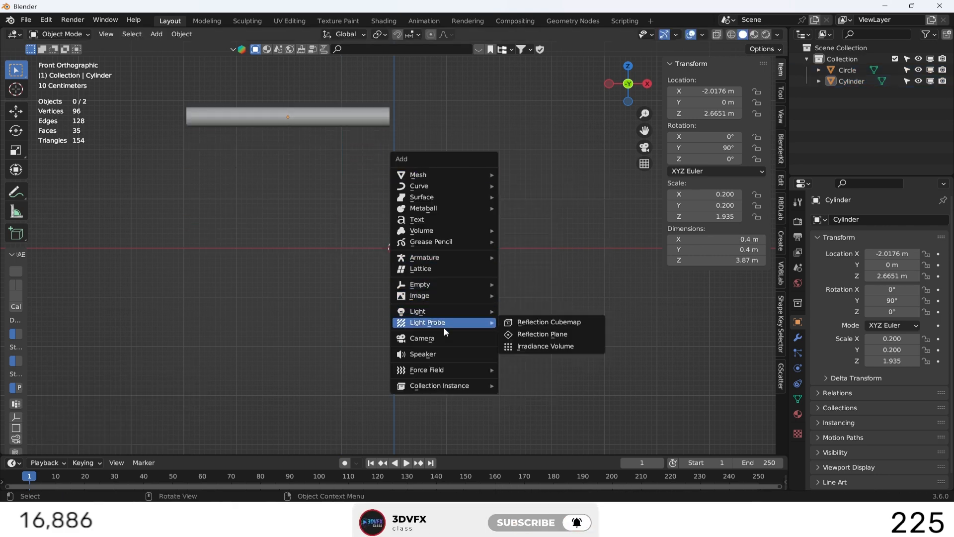
pyautogui.click(445, 340)
pyautogui.press('KP_0')
pyautogui.hotkey('shift', '`')
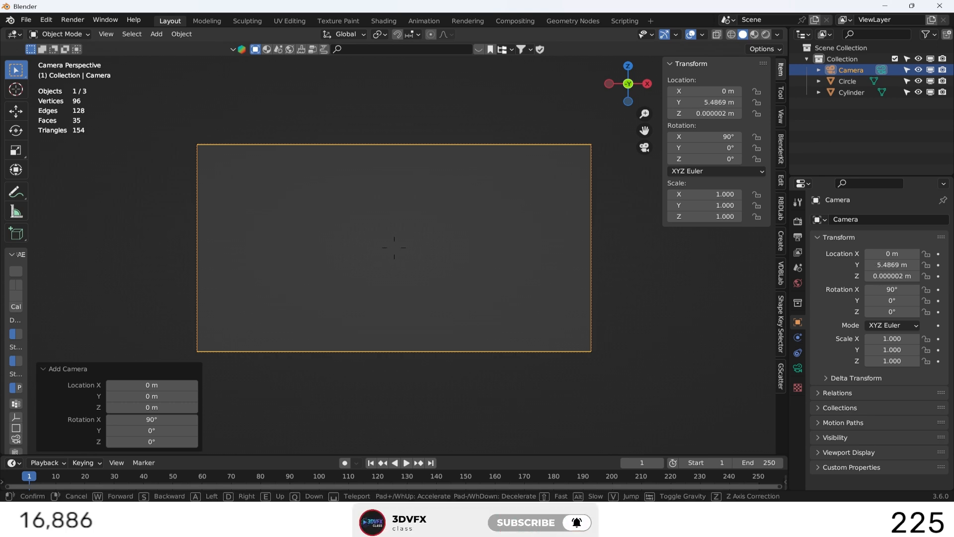
pyautogui.rightClick(445, 302)
pyautogui.scroll(-4, 445, 303)
pyautogui.moveTo(630, 97); pyautogui.dragTo(570, 173)
pyautogui.scroll(-6, 570, 173)
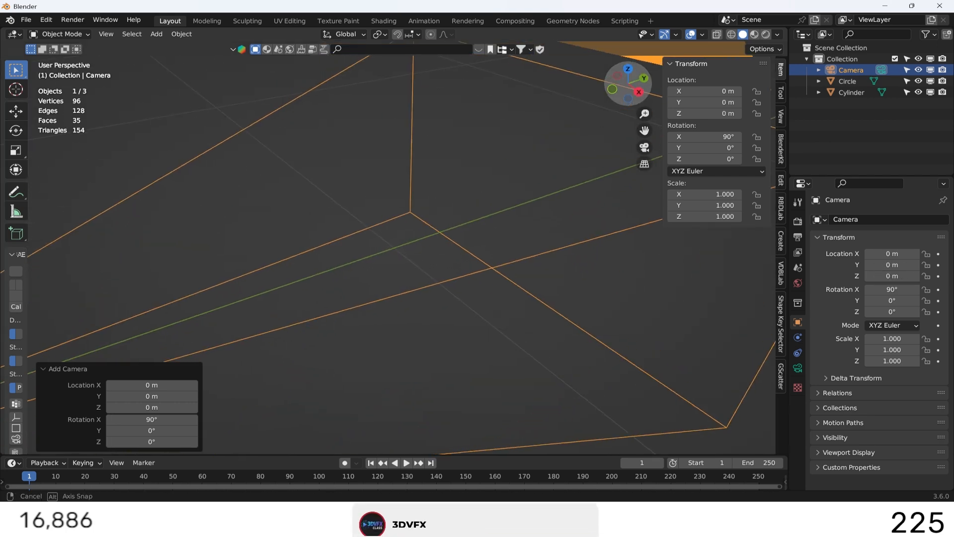
pyautogui.scroll(-6, 438, 213)
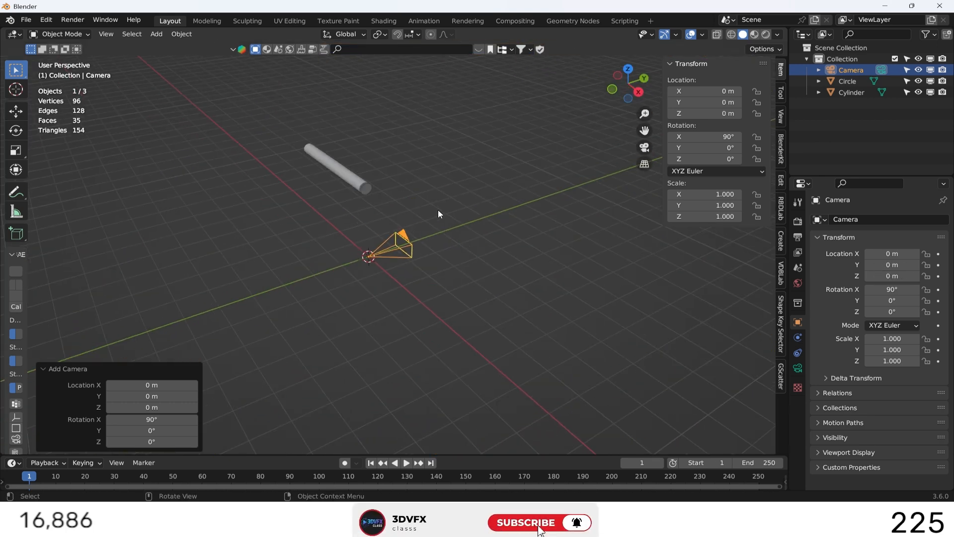
pyautogui.click(17, 112)
pyautogui.press('Delete')
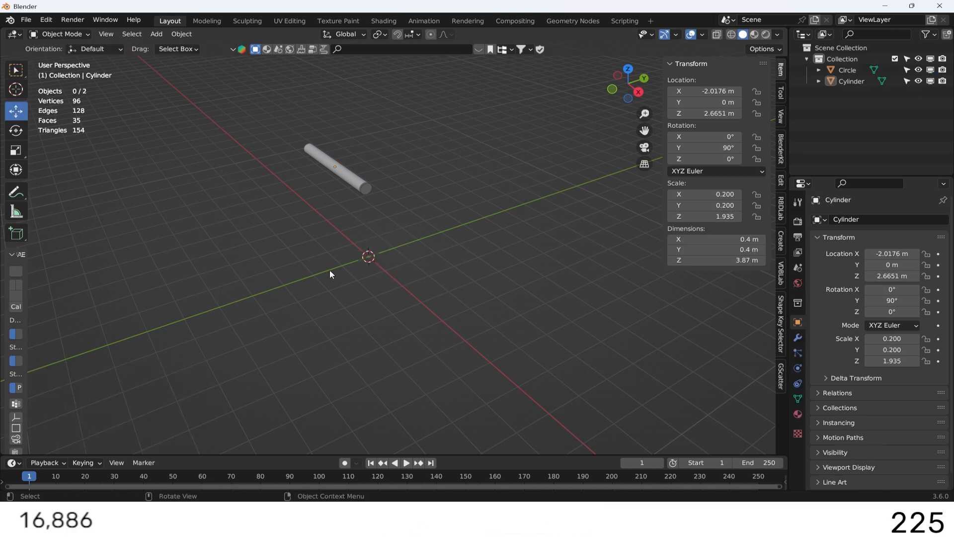
pyautogui.hotkey('shift', 'a')
pyautogui.click(410, 258)
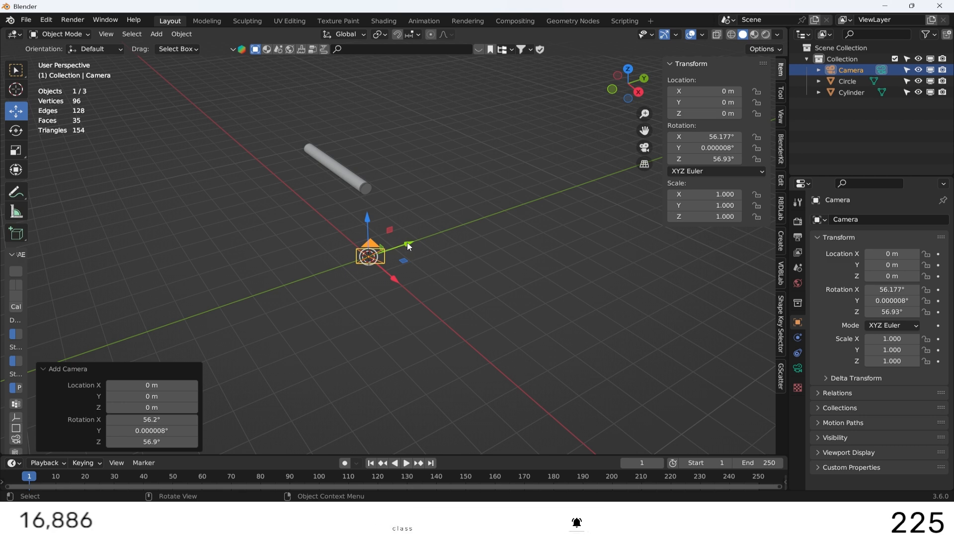
pyautogui.press('Delete')
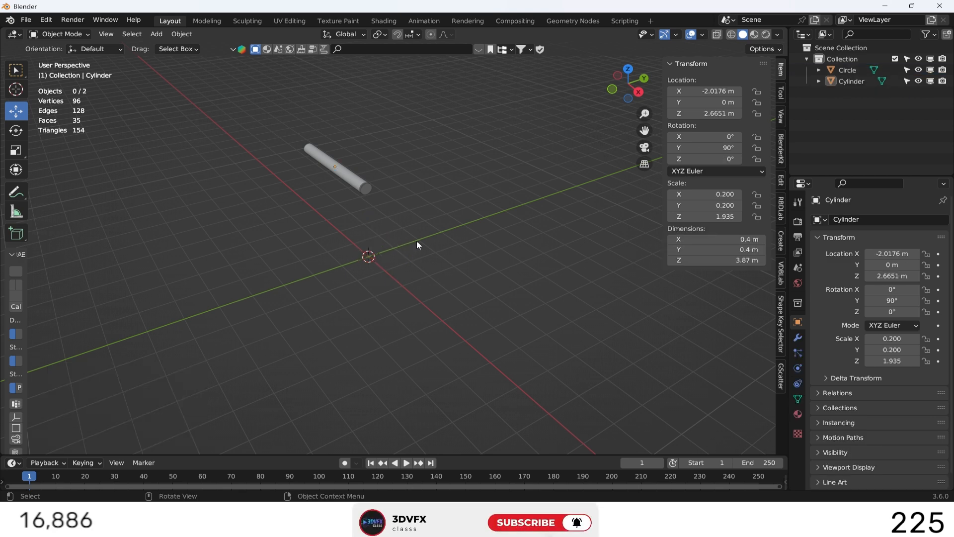
# Add a camera aligned to the front view.
pyautogui.click(613, 90)
pyautogui.hotkey('shift', 'a')
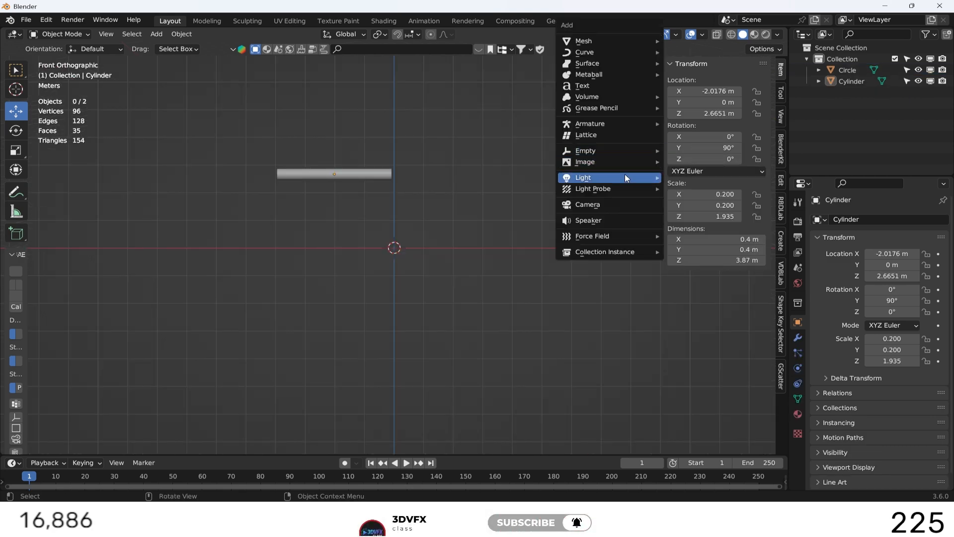
pyautogui.click(587, 204)
# Pull the camera back along the Y axis to about -11.56 m.
pyautogui.moveTo(630, 80); pyautogui.dragTo(619, 91)
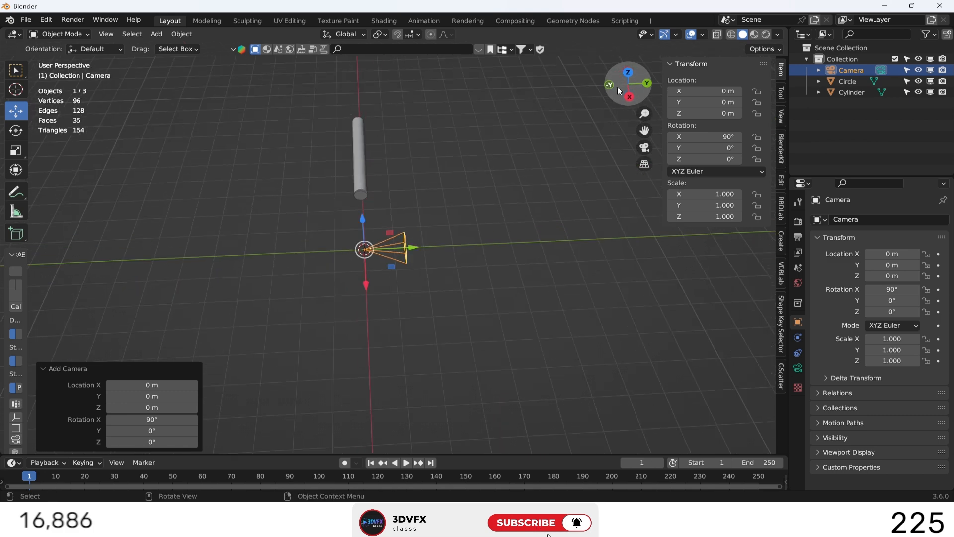
pyautogui.moveTo(415, 250); pyautogui.dragTo(403, 248)
pyautogui.moveTo(97, 250); pyautogui.dragTo(60, 261)
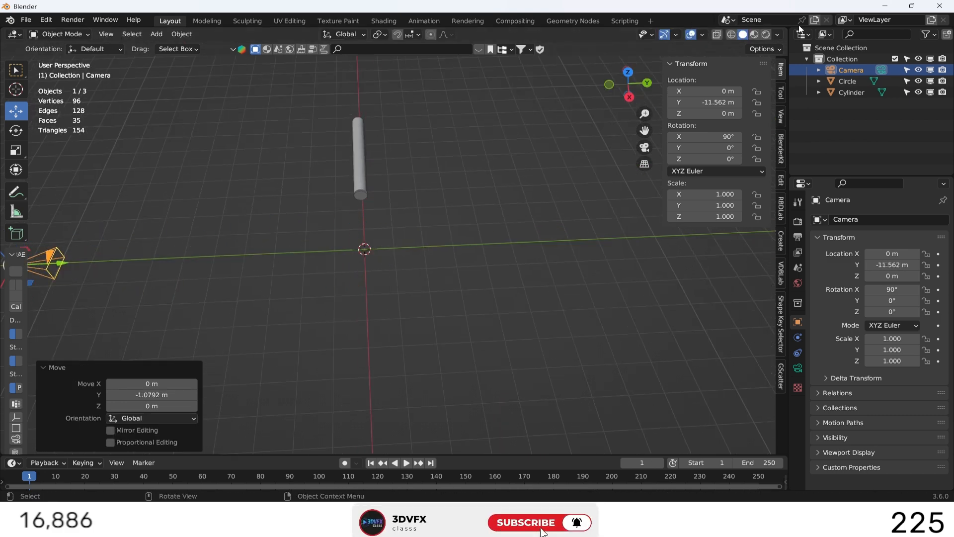
# Split the 3D viewport into two side-by-side views and show the camera's view in the new one.
pyautogui.moveTo(786, 30); pyautogui.dragTo(459, 66)
pyautogui.click(559, 221)
pyautogui.press('KP_0')
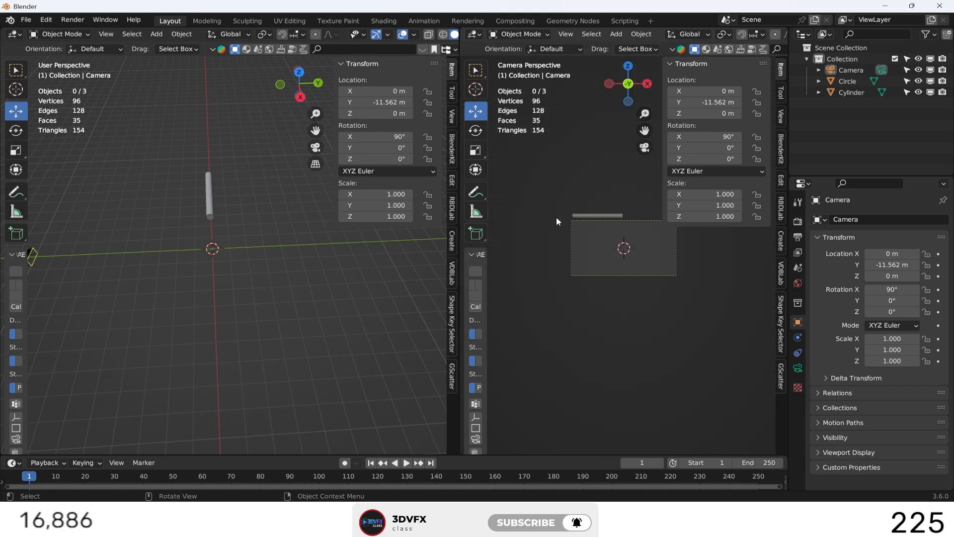
# Move the camera to about 3.22 m on Z and 3.45 m on X, and join the two viewports into one.
pyautogui.click(44, 258)
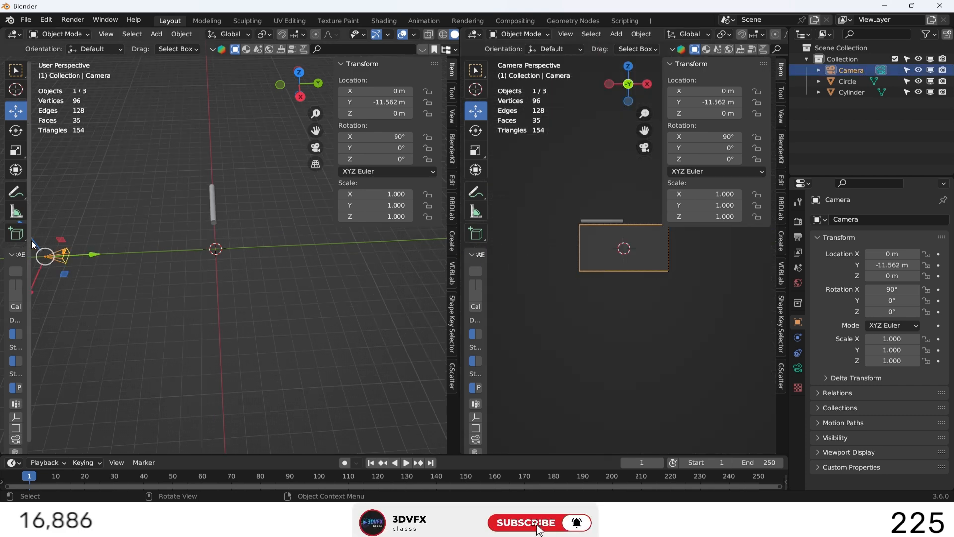
pyautogui.keyDown('shift'); pyautogui.moveTo(89, 319); pyautogui.dragTo(241, 347, button='middle'); pyautogui.keyUp('shift')
pyautogui.moveTo(187, 230); pyautogui.dragTo(181, 207)
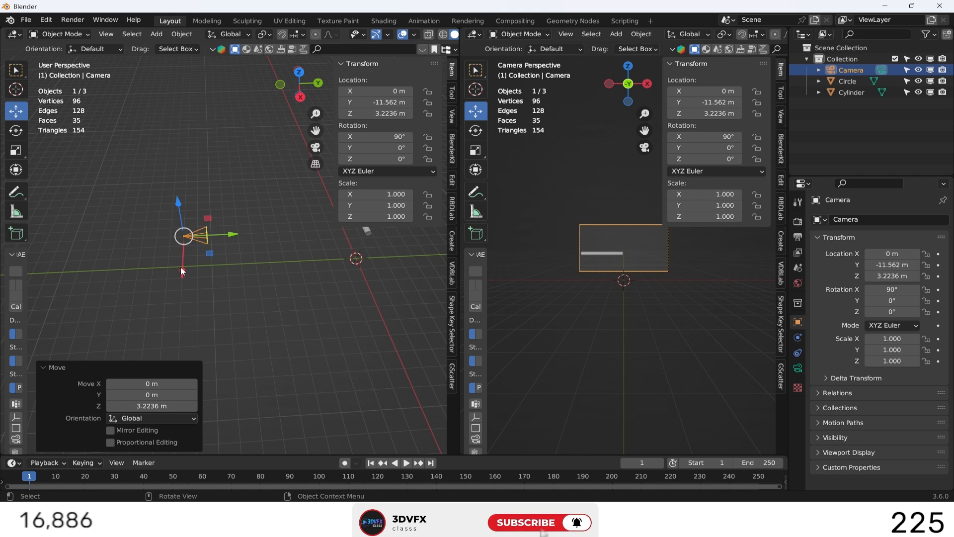
pyautogui.moveTo(182, 271); pyautogui.dragTo(187, 314)
pyautogui.click(245, 300)
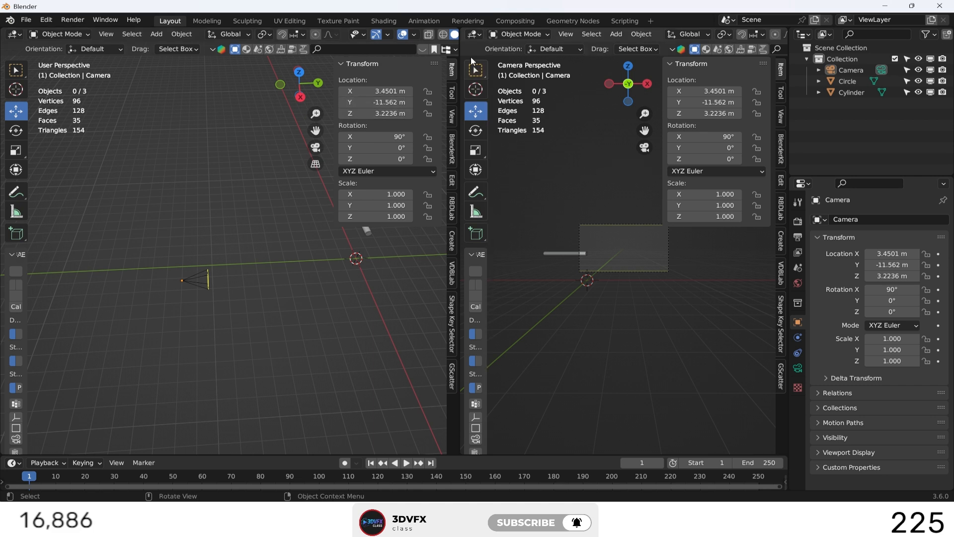
pyautogui.moveTo(462, 32); pyautogui.dragTo(524, 142)
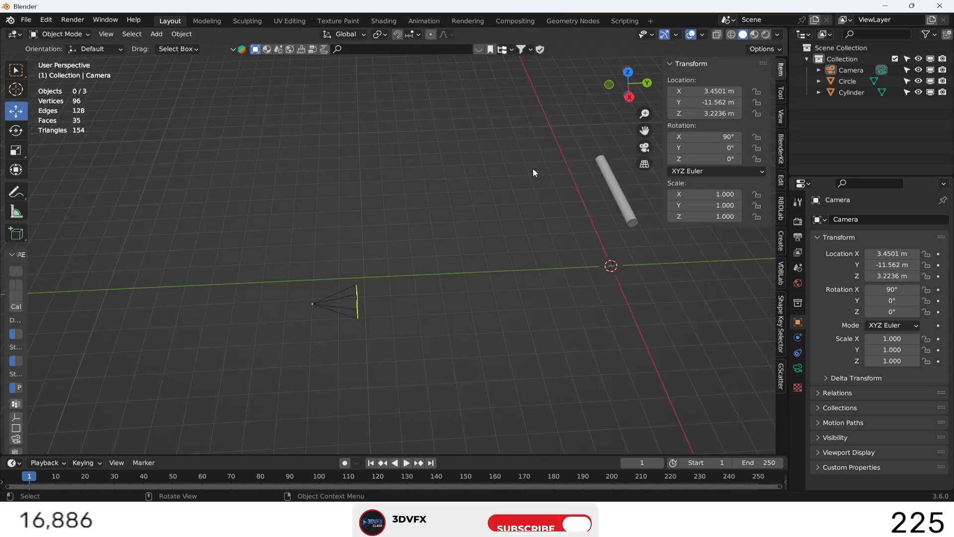
# Select the circle at the pipe's end and apply its scale.
pyautogui.moveTo(615, 87); pyautogui.dragTo(521, 140)
pyautogui.keyDown('shift'); pyautogui.moveTo(549, 135); pyautogui.dragTo(466, 226, button='middle'); pyautogui.keyUp('shift')
pyautogui.scroll(3, 468, 207)
pyautogui.keyDown('shift'); pyautogui.moveTo(431, 259); pyautogui.dragTo(348, 340, button='middle'); pyautogui.keyUp('shift')
pyautogui.scroll(1, 431, 232)
pyautogui.click(480, 204)
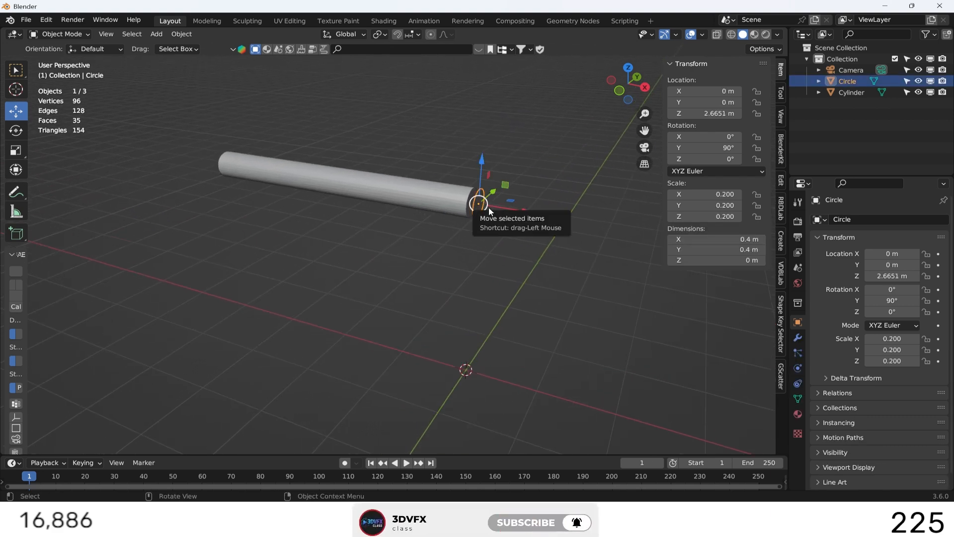
pyautogui.hotkey('ctrl', 'a')
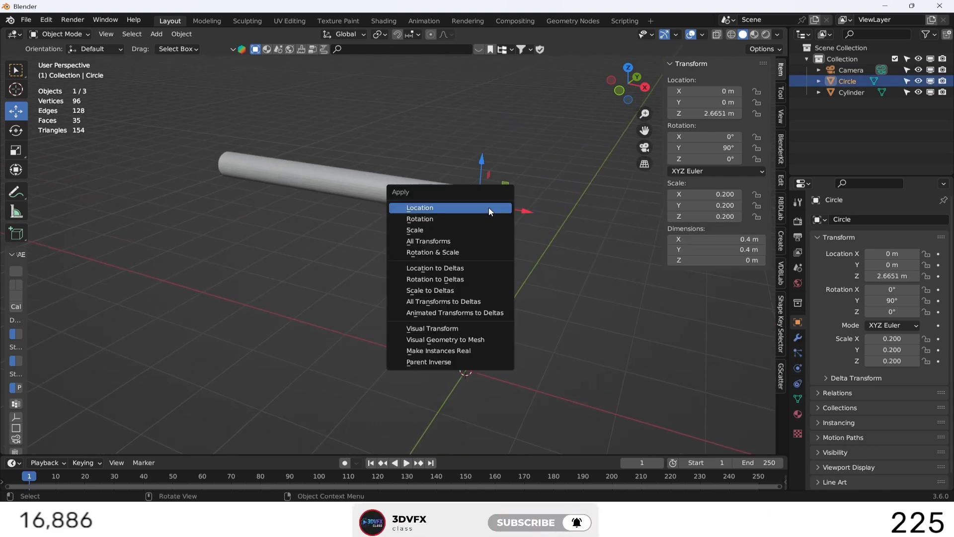
pyautogui.click(460, 230)
# Apply the scale and the rotation of the long cylinder.
pyautogui.click(434, 202)
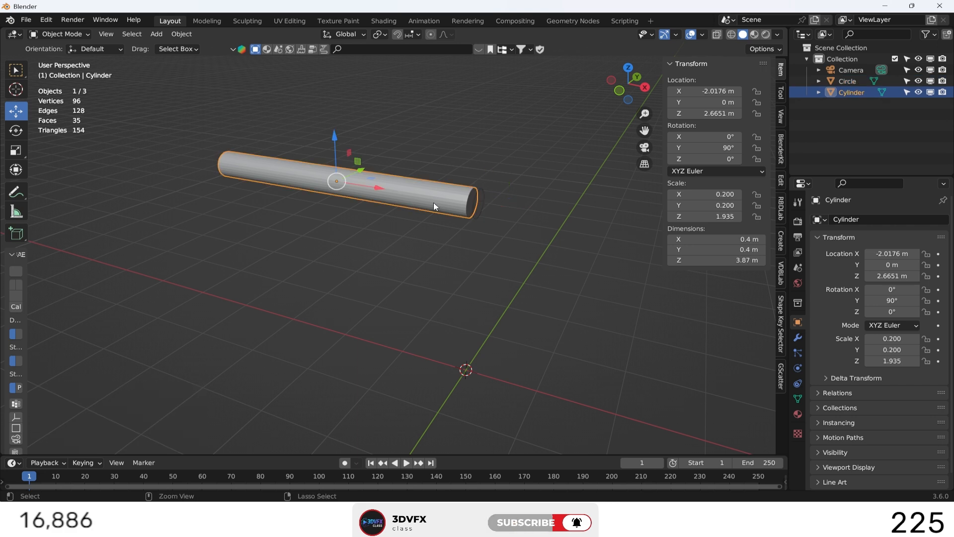
pyautogui.hotkey('ctrl', 'a')
pyautogui.click(433, 202)
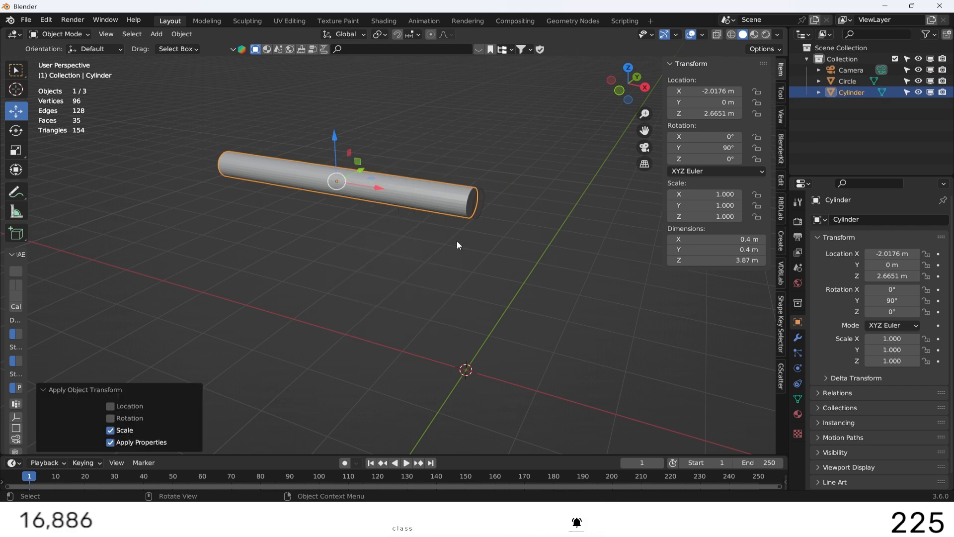
pyautogui.click(457, 241)
pyautogui.click(417, 204)
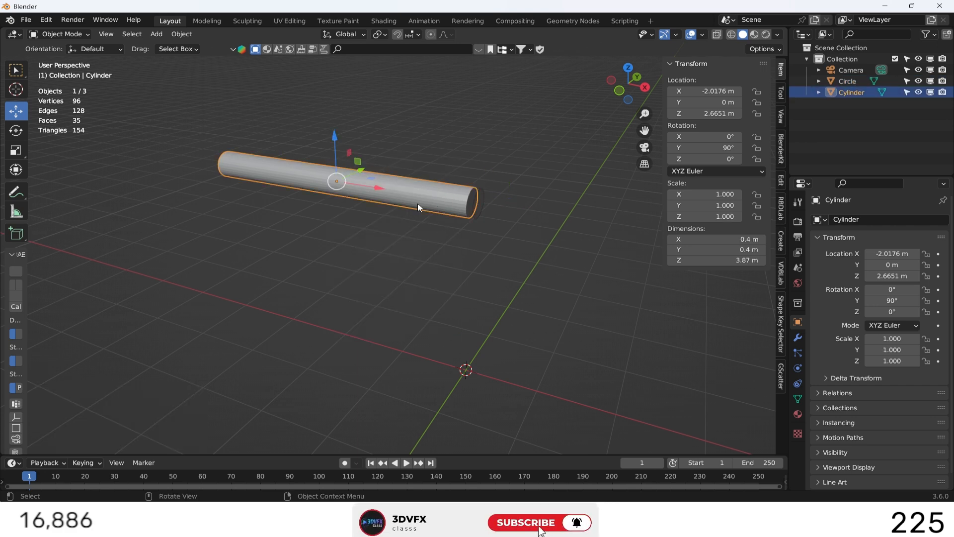
pyautogui.hotkey('ctrl', 'a')
pyautogui.click(412, 192)
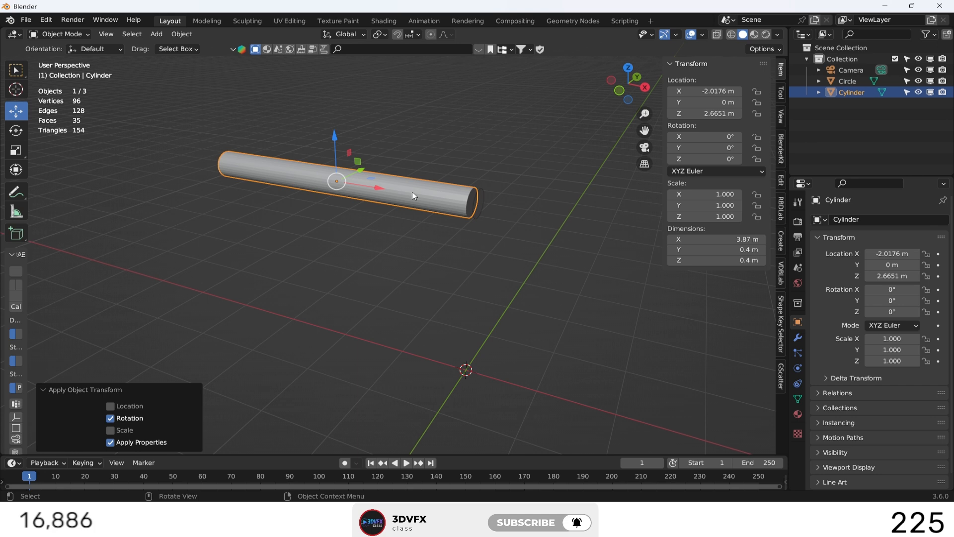
pyautogui.click(382, 249)
# Turn the timeline area into an enlarged Graph Editor and insert a Location keyframe on the cylinder at frame 1.
pyautogui.click(388, 210)
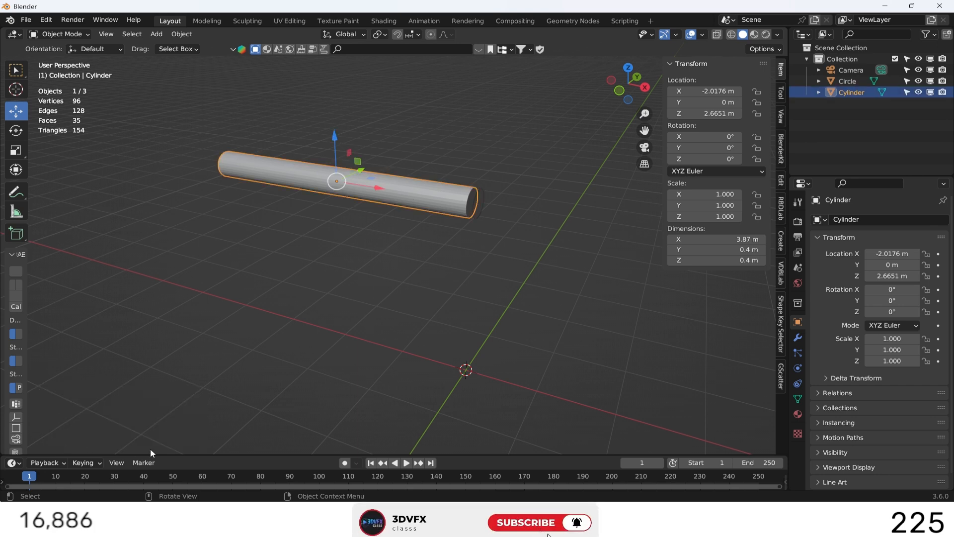
pyautogui.moveTo(181, 453); pyautogui.dragTo(181, 297)
pyautogui.click(12, 309)
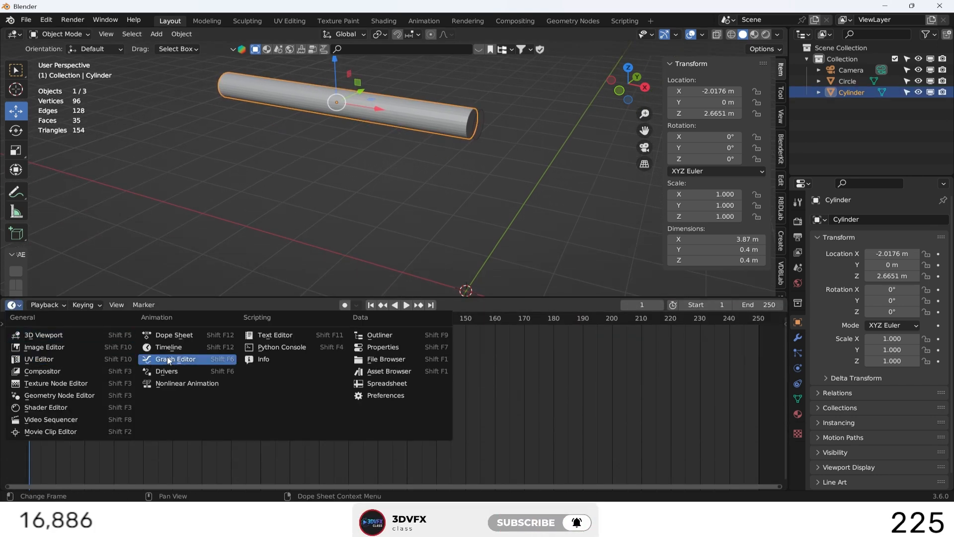
pyautogui.click(189, 360)
pyautogui.press('i')
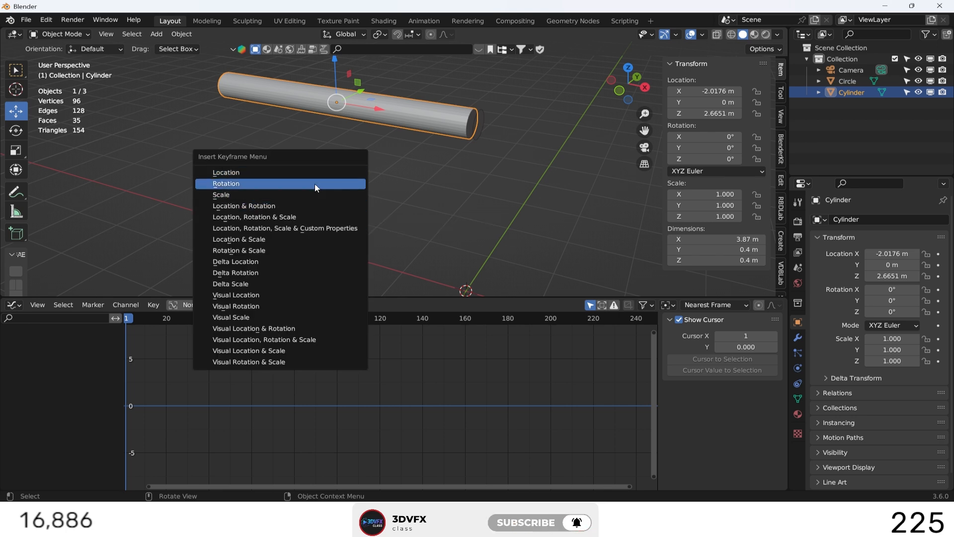
pyautogui.click(226, 172)
# Parent the circle to the cylinder using the Object option.
pyautogui.press('KP_3')
pyautogui.moveTo(630, 89); pyautogui.dragTo(424, 150)
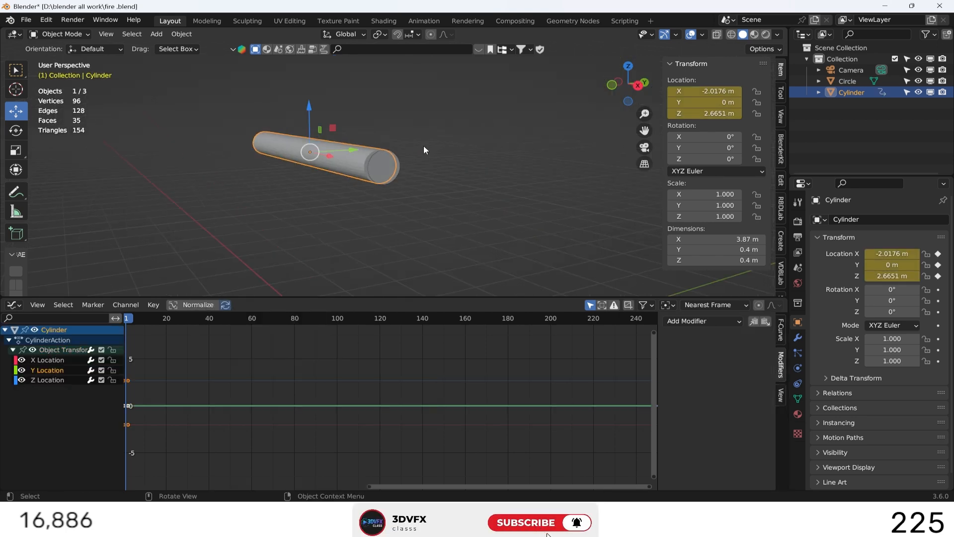
pyautogui.keyDown('shift'); pyautogui.click(379, 173); pyautogui.keyUp('shift')
pyautogui.hotkey('ctrl', 'p')
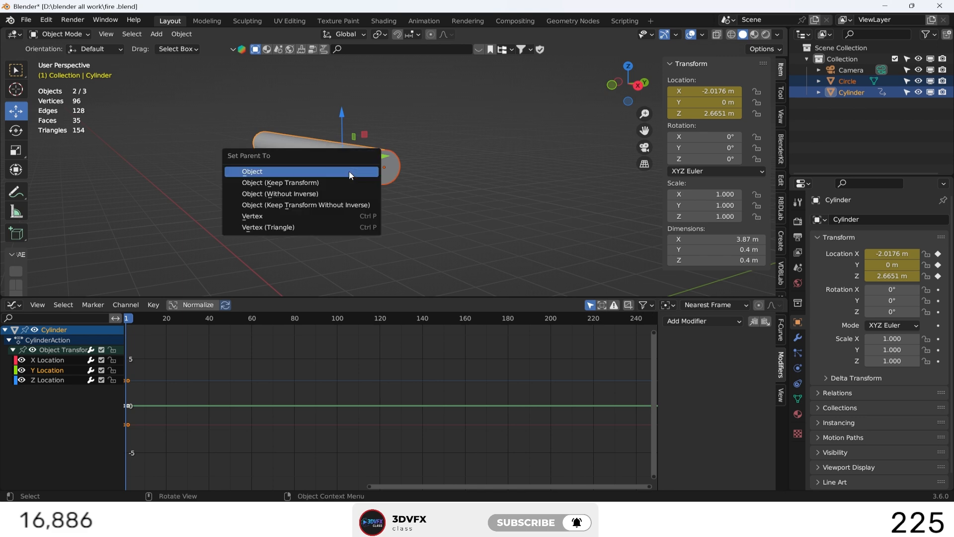
pyautogui.click(349, 171)
# Add a Noise modifier to the cylinder's Y Location curve with scale 9 and strength 1.2.
pyautogui.click(56, 371)
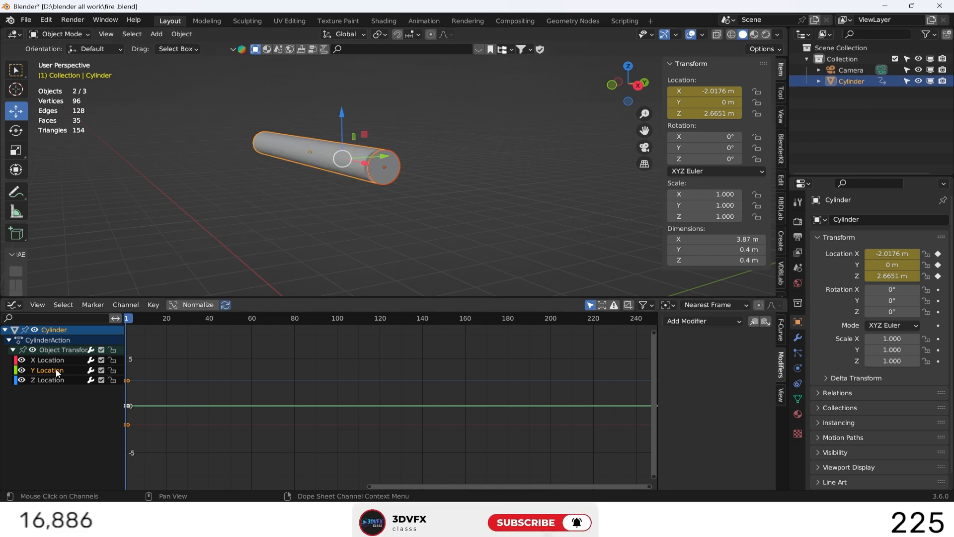
pyautogui.click(684, 321)
pyautogui.click(698, 384)
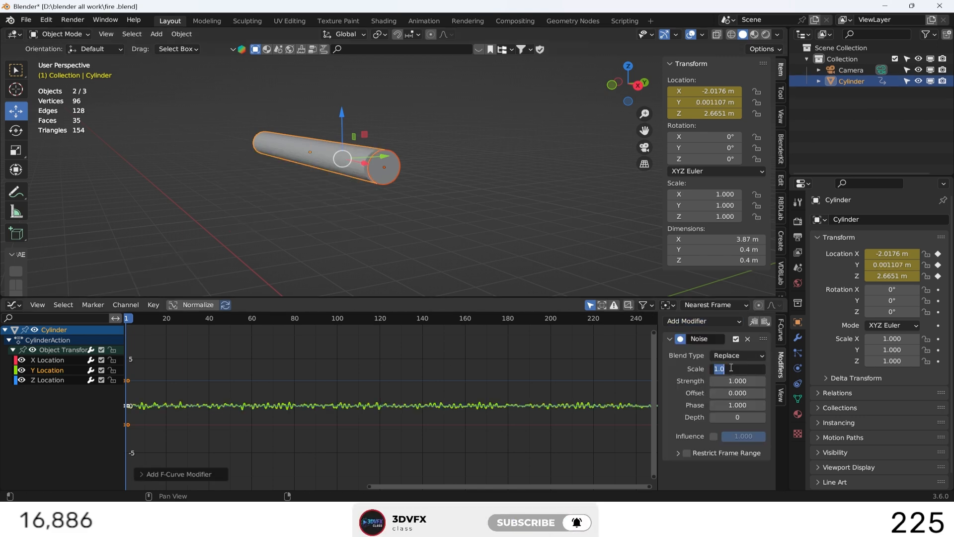
pyautogui.write('9')
pyautogui.press('Return')
pyautogui.click(743, 378)
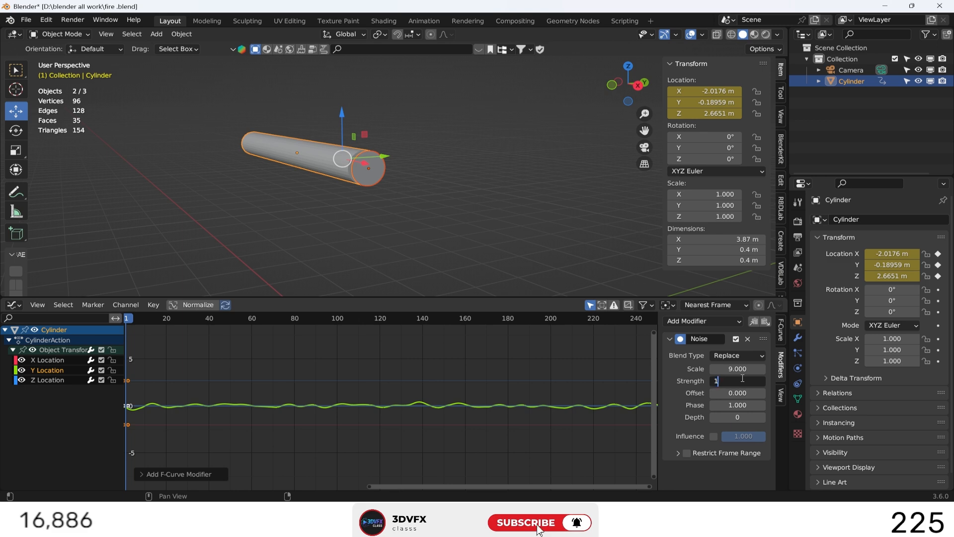
pyautogui.press('Return')
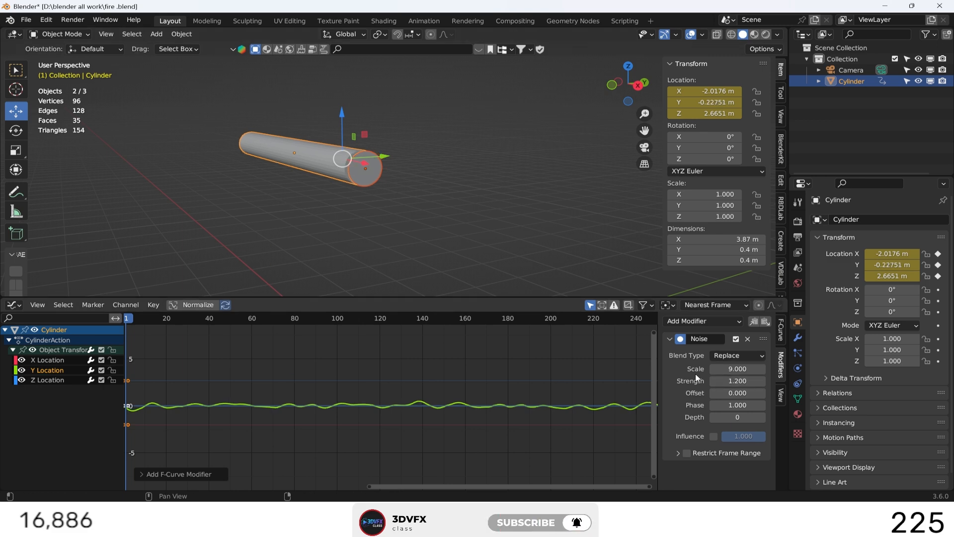
# Copy the Noise modifier to the cylinder's Z Location curve and increase its offset.
pyautogui.click(188, 393)
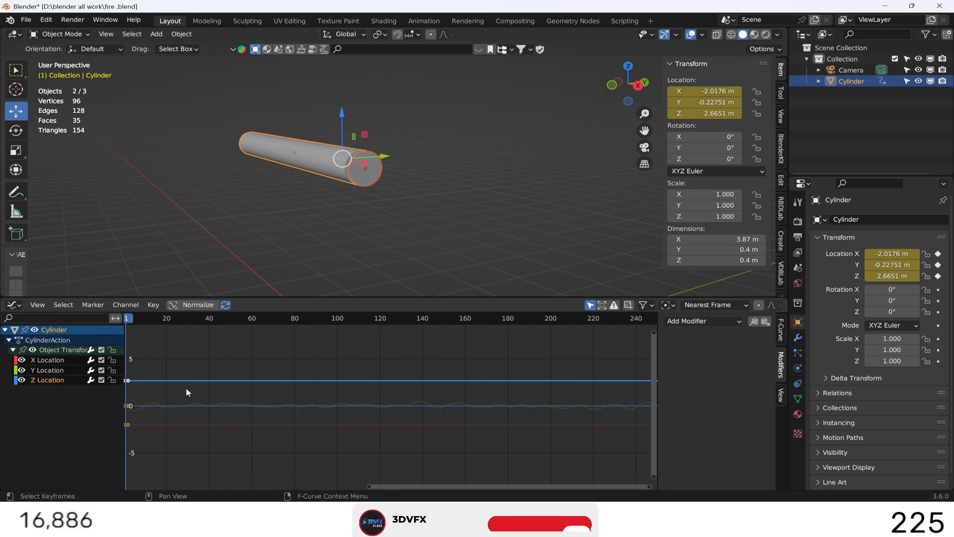
pyautogui.click(765, 322)
pyautogui.moveTo(737, 392); pyautogui.dragTo(795, 392)
pyautogui.click(575, 222)
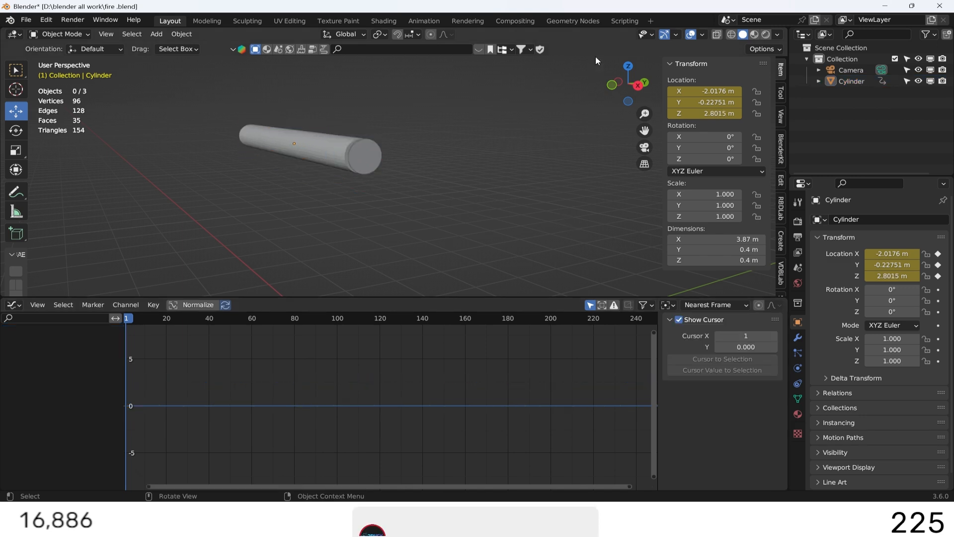
# Select the circle in front view and shrink the Graph Editor area, switching it back to the Timeline.
pyautogui.click(612, 85)
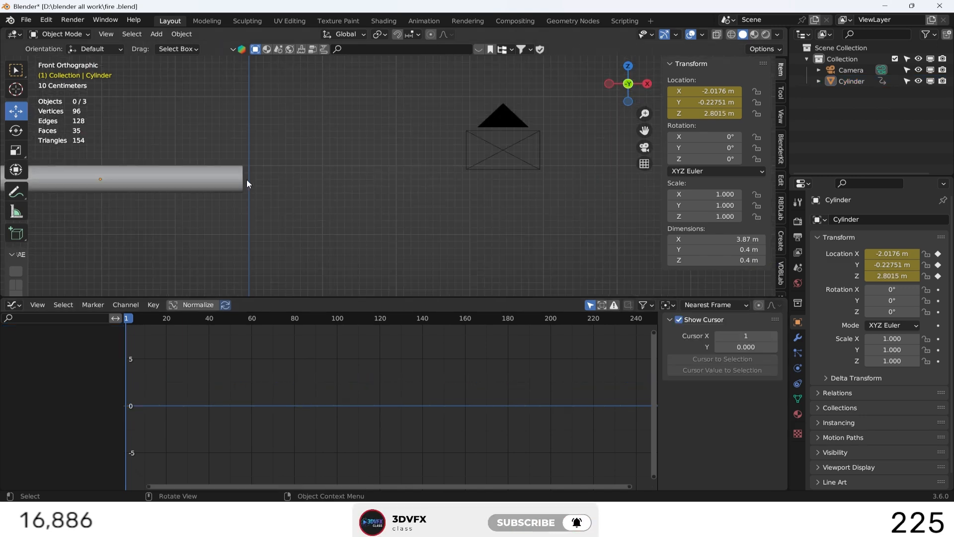
pyautogui.click(251, 182)
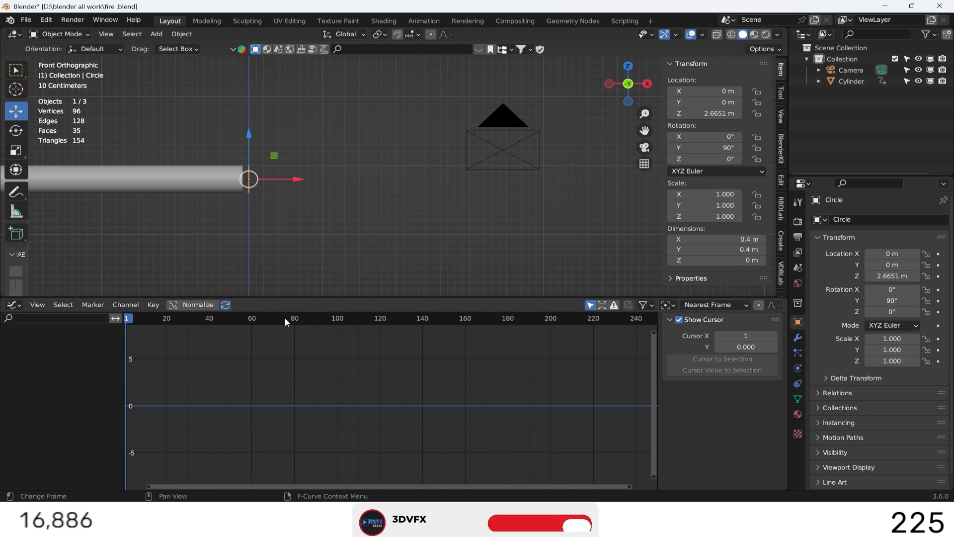
pyautogui.moveTo(314, 297); pyautogui.dragTo(314, 430)
pyautogui.click(12, 436)
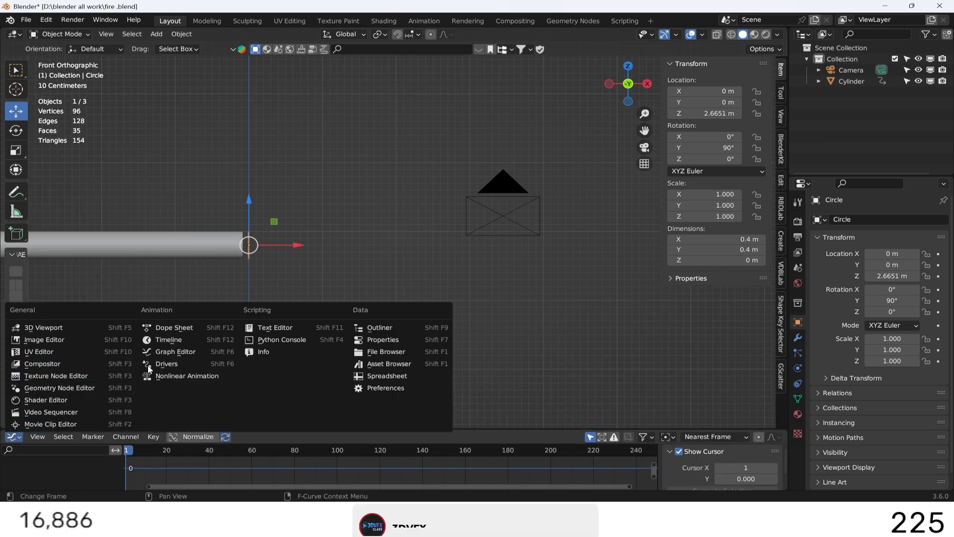
pyautogui.click(189, 342)
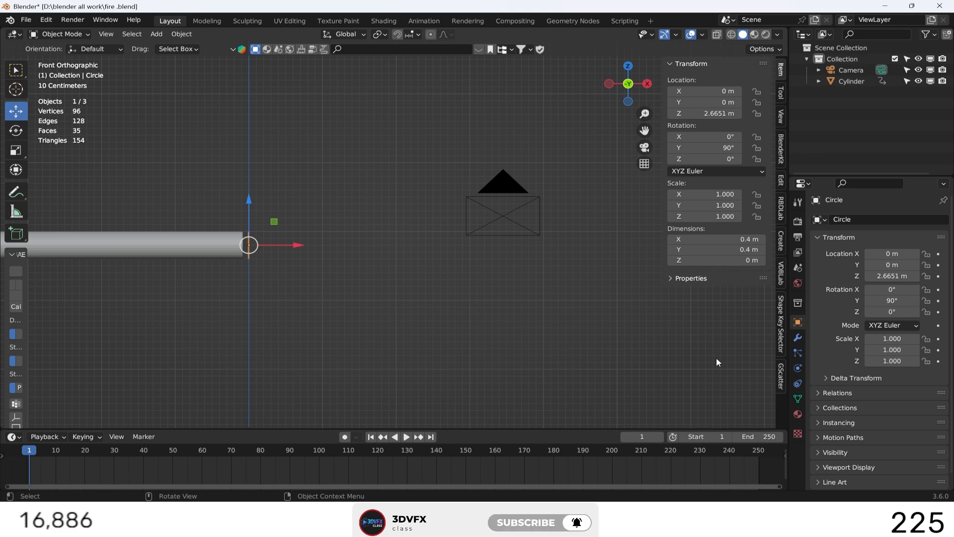
# Add an emitter particle system to the circle.
pyautogui.click(797, 338)
pyautogui.click(798, 353)
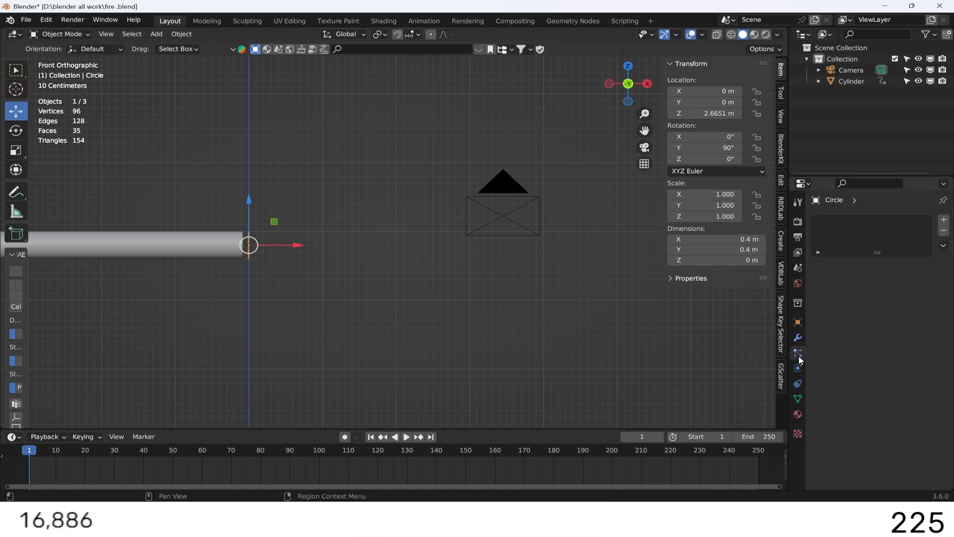
pyautogui.click(943, 220)
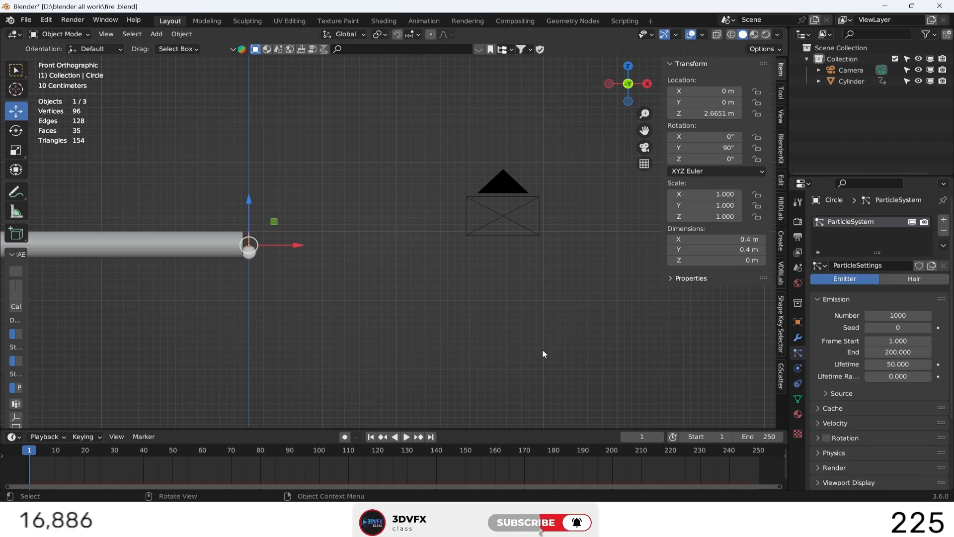
# Play the animation to about frame 42 and examine the emitted particle stream in perspective.
pyautogui.click(407, 437)
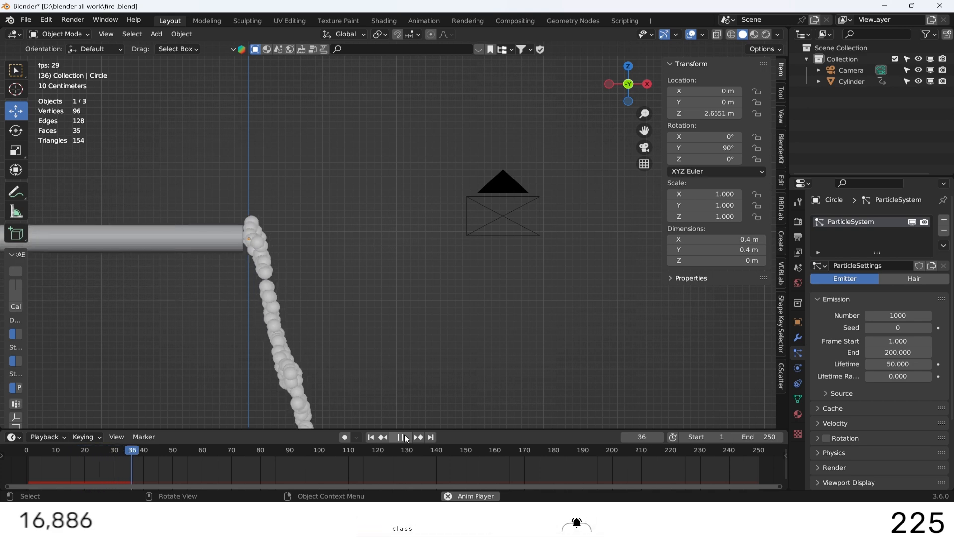
pyautogui.click(406, 437)
pyautogui.scroll(-2, 589, 118)
pyautogui.moveTo(618, 93); pyautogui.dragTo(615, 135)
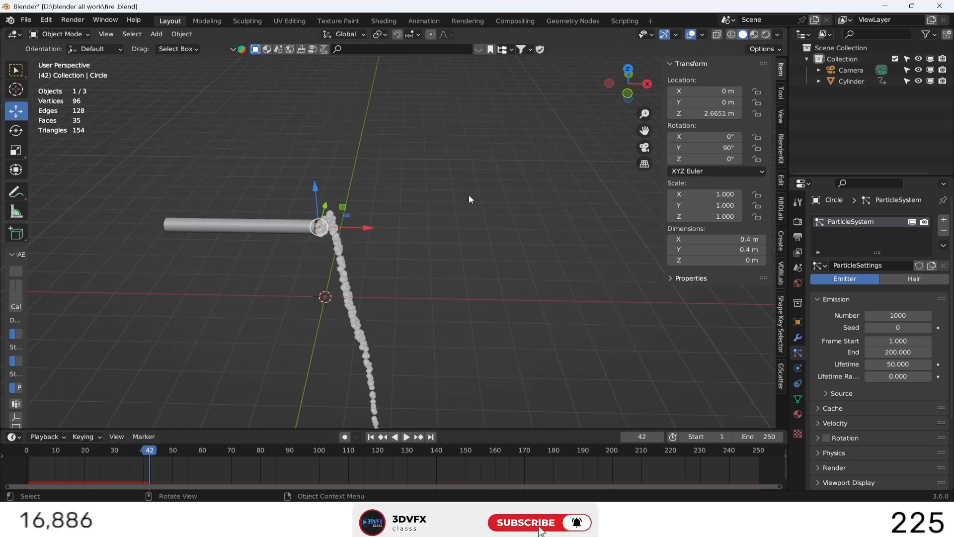
# Add a plane at the origin as the floor and scale it up uniformly to about 16.1, about 32.2 m across.
pyautogui.hotkey('shift', 'a')
pyautogui.moveTo(397, 54)
pyautogui.click(494, 53)
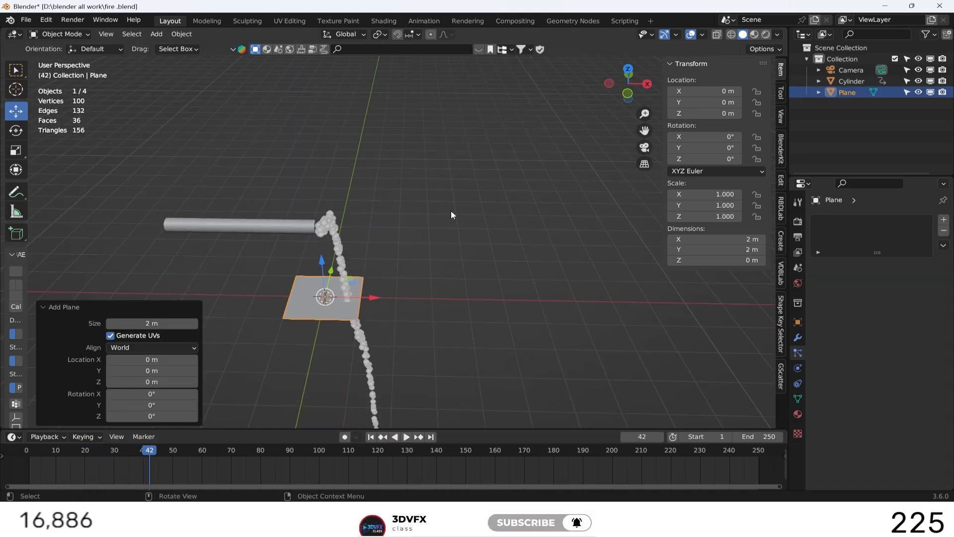
pyautogui.press('KP_0')
pyautogui.press('s')
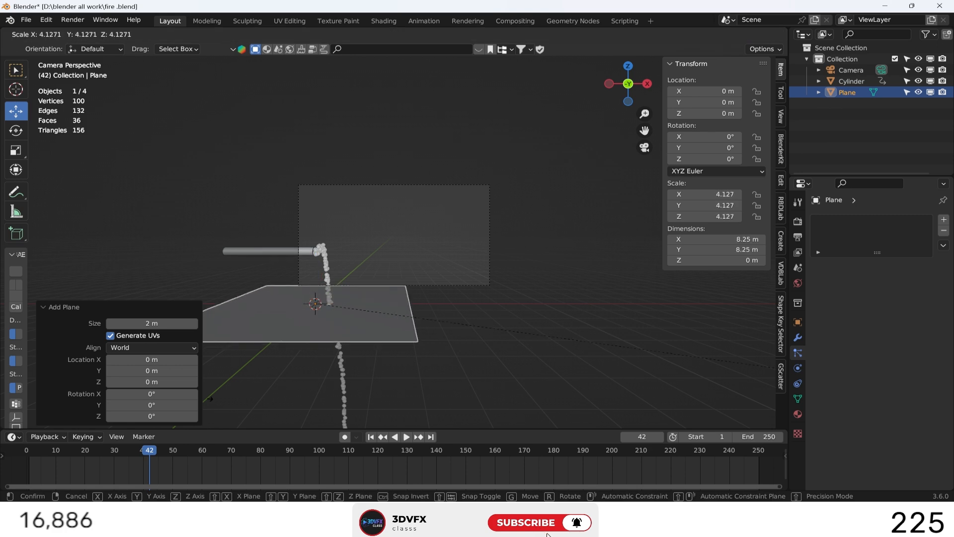
pyautogui.press('Return')
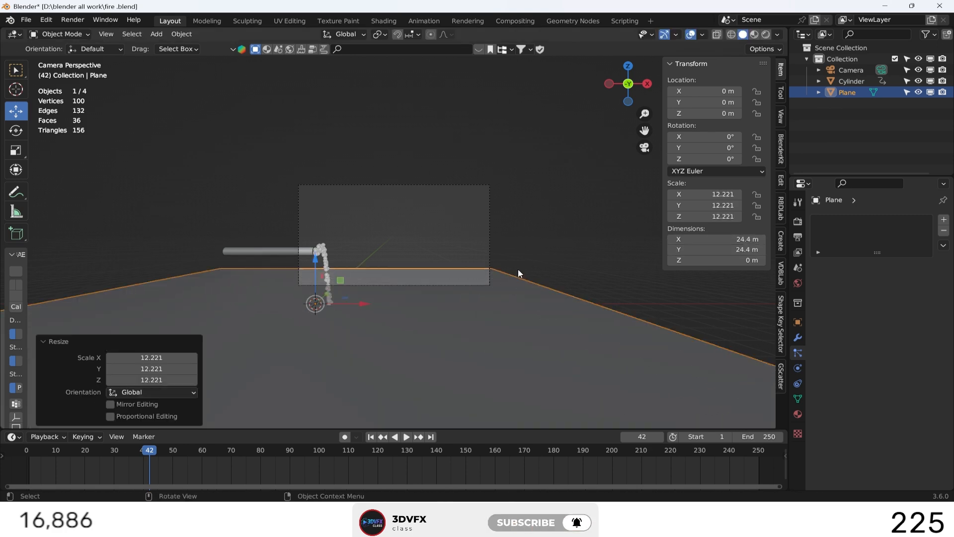
pyautogui.press('s')
pyautogui.click(577, 232)
pyautogui.click(580, 229)
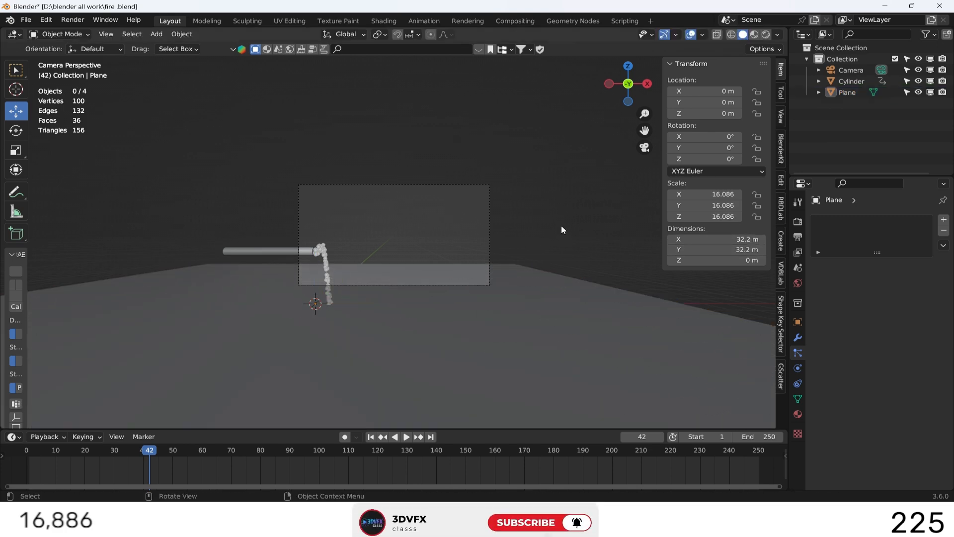
# Add a cube at the origin in top view and flatten it along X to a scale of about 0.256.
pyautogui.click(628, 66)
pyautogui.hotkey('shift', 'a')
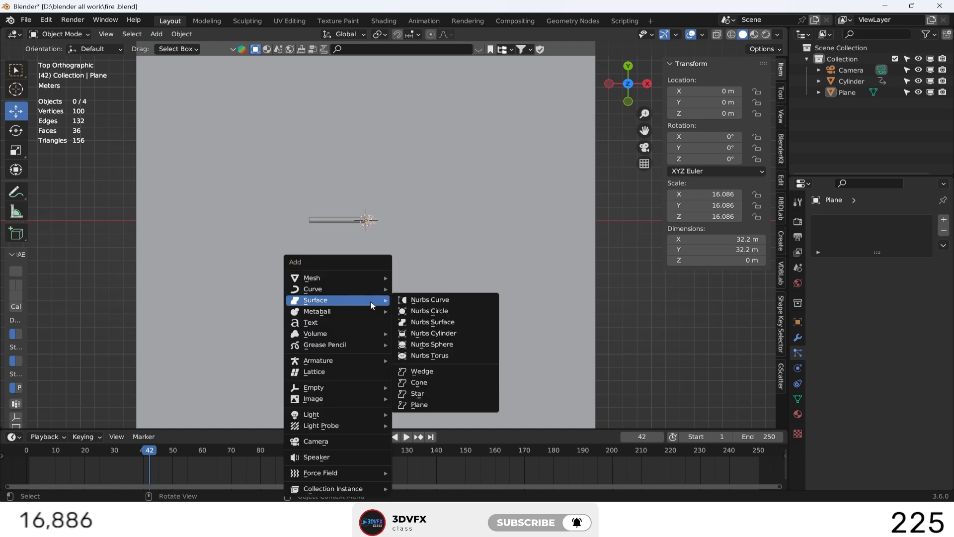
pyautogui.moveTo(356, 276)
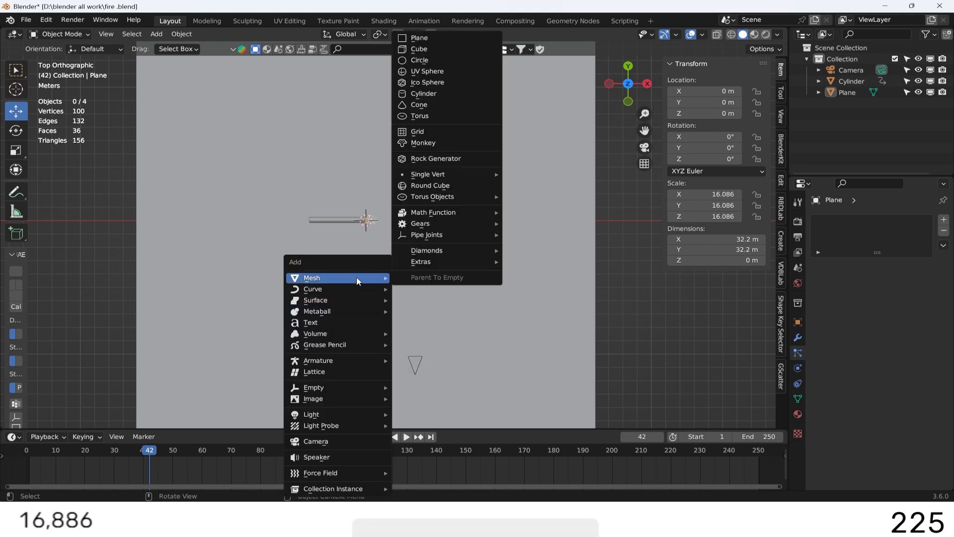
pyautogui.click(439, 52)
pyautogui.press('s')
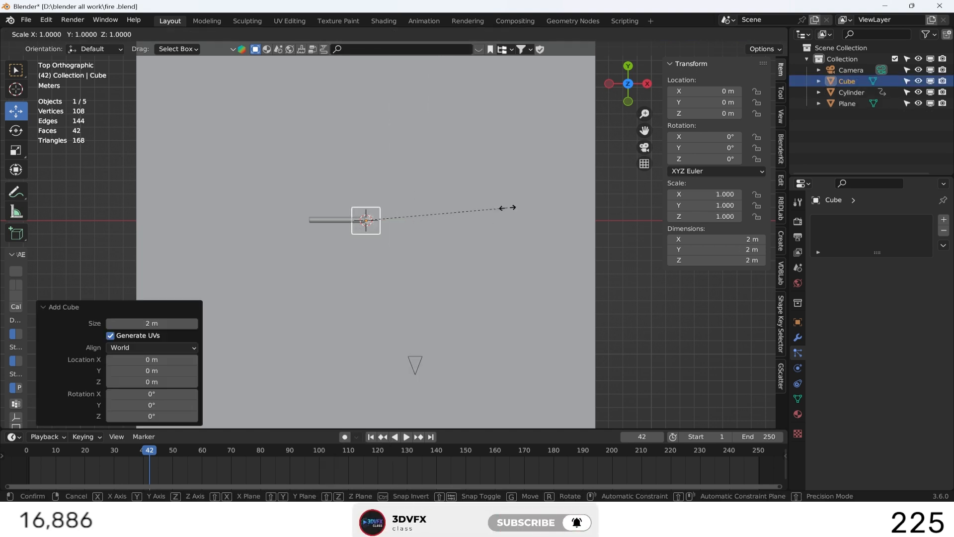
pyautogui.press('x')
pyautogui.click(400, 217)
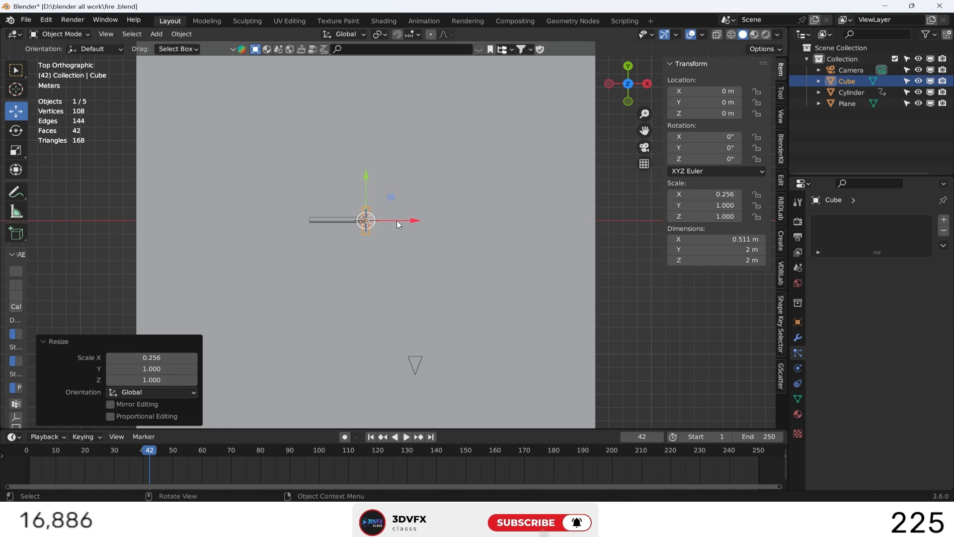
# Move the flattened cube away from the pipe's open end to about X 7.16 m and Z 2.5 m.
pyautogui.press('g')
pyautogui.press('x')
pyautogui.click(523, 229)
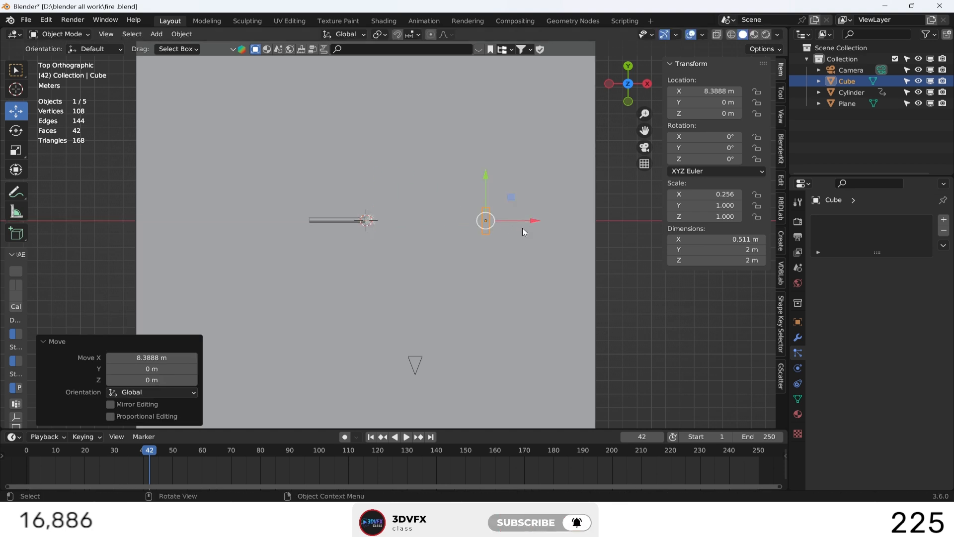
pyautogui.press('KP_0')
pyautogui.press('g')
pyautogui.press('z')
pyautogui.click(503, 217)
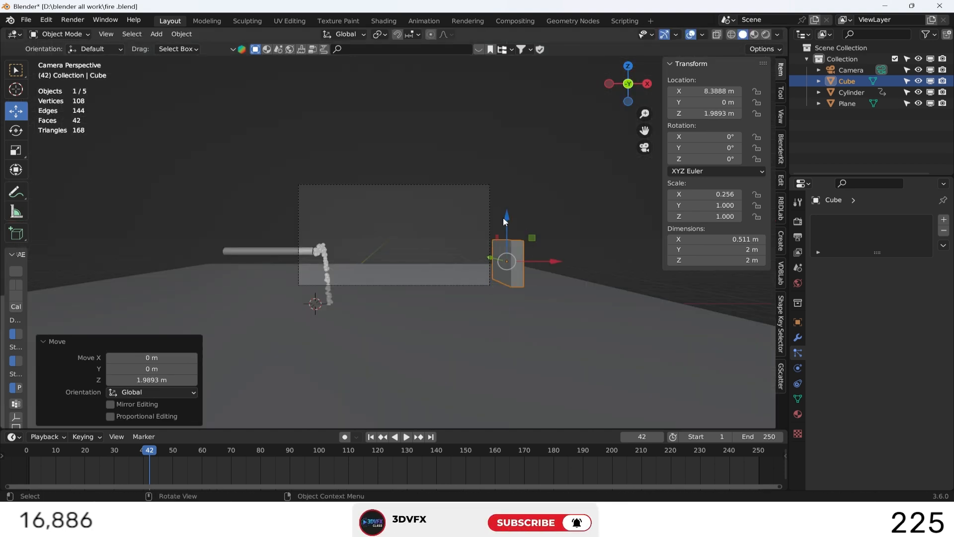
pyautogui.moveTo(555, 260); pyautogui.dragTo(526, 260)
pyautogui.scroll(3, 524, 239)
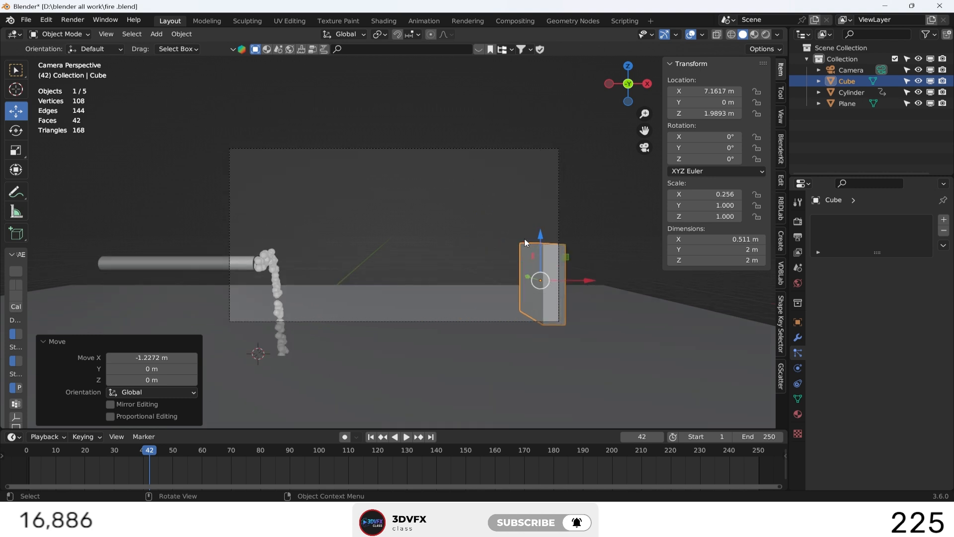
pyautogui.moveTo(541, 239); pyautogui.dragTo(540, 213)
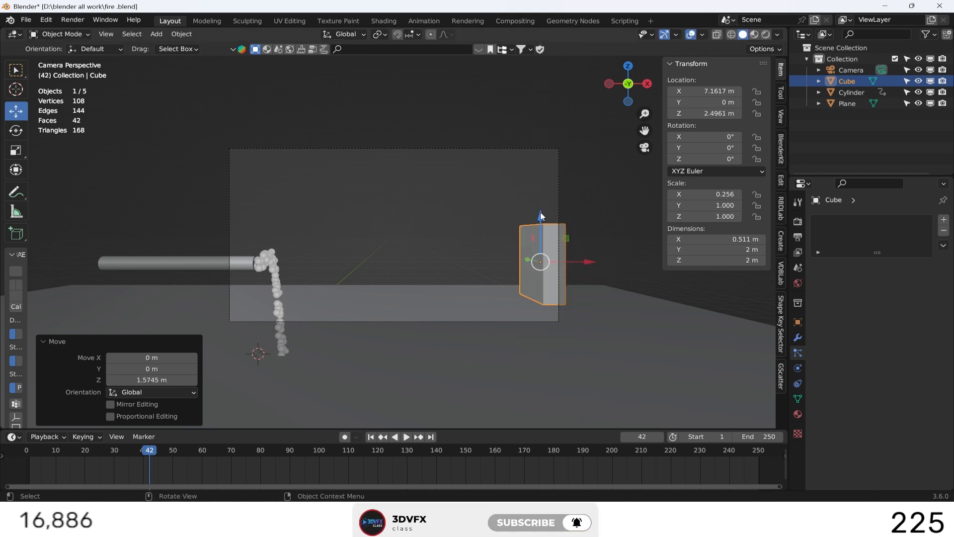
# Stretch the cube into a wall with scale about 2.33 in Z and 2.18 in Y, raising it to about Z 3.19 m.
pyautogui.press('s')
pyautogui.press('z')
pyautogui.click(542, 150)
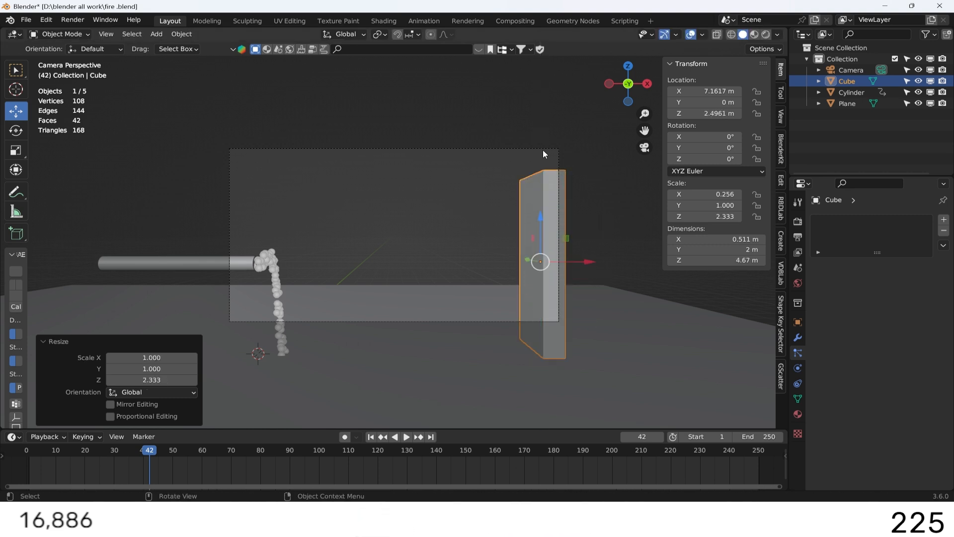
pyautogui.moveTo(542, 217); pyautogui.dragTo(540, 198)
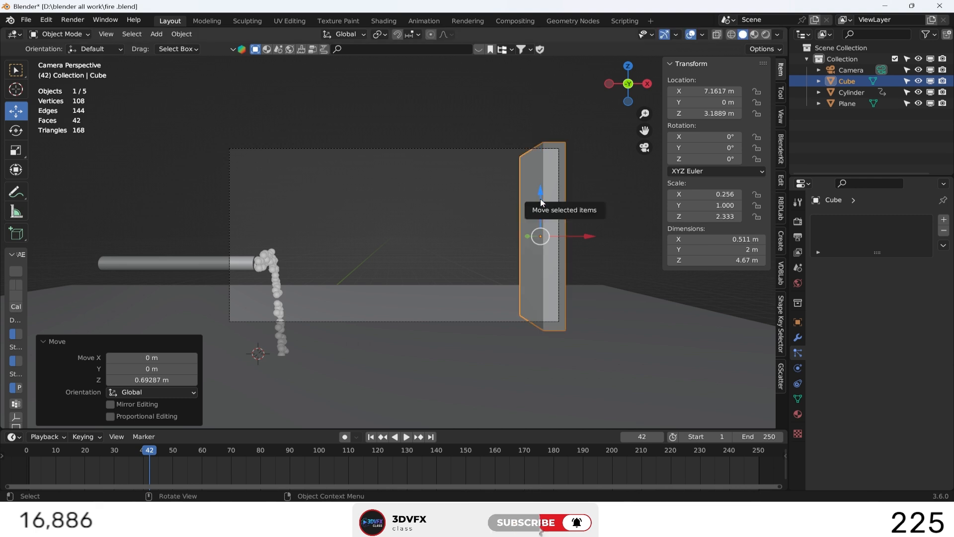
pyautogui.press('s')
pyautogui.press('y')
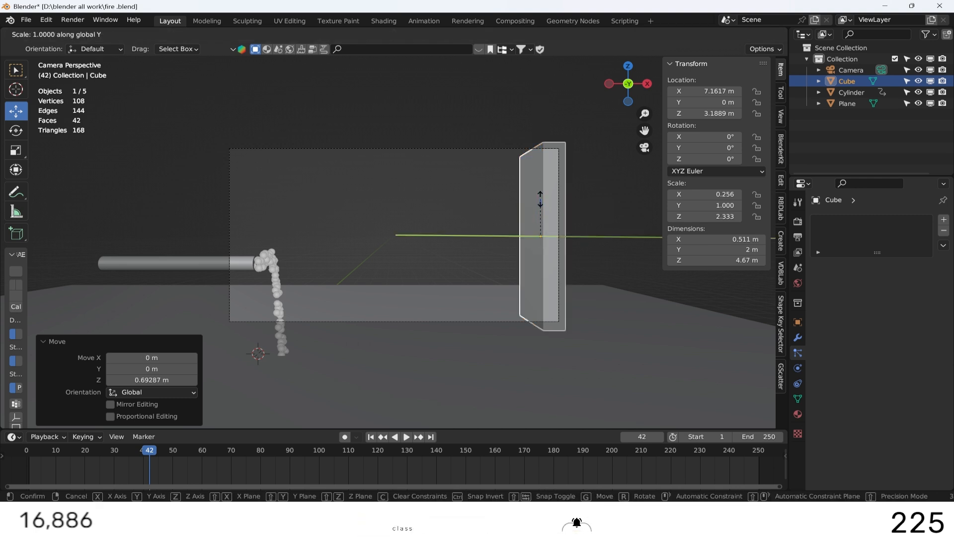
pyautogui.click(522, 166)
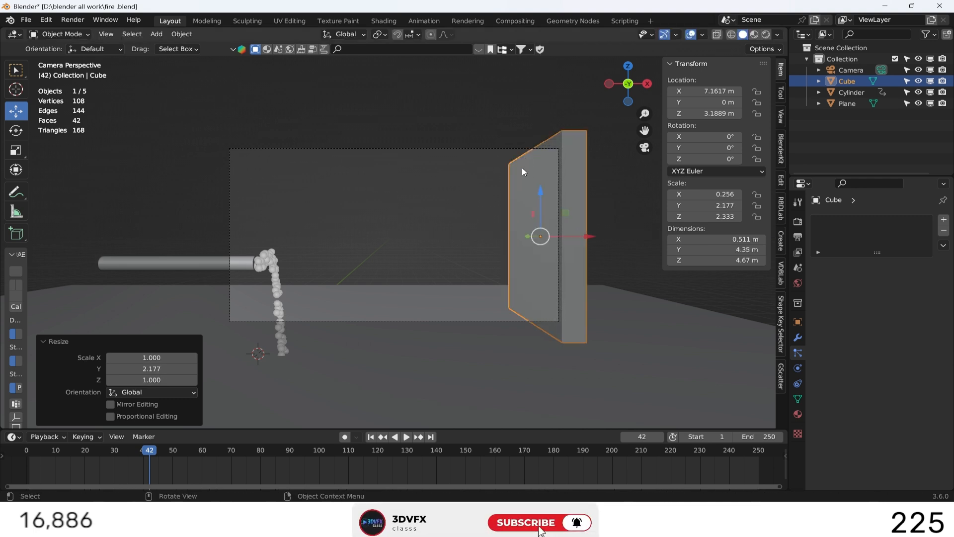
# Raise the floor plane to about Z 0.9 m, just below the wall.
pyautogui.click(458, 342)
pyautogui.moveTo(260, 307); pyautogui.dragTo(263, 275)
pyautogui.click(322, 231)
pyautogui.scroll(-2, 322, 233)
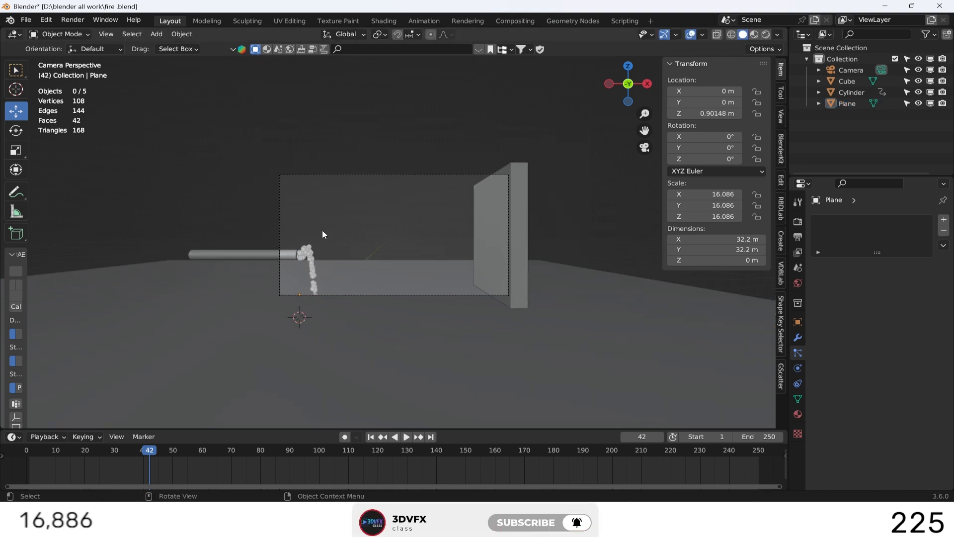
# Move the camera back and sideways with walk navigation to about X 6.08 m, Y -20.11 m.
pyautogui.click(375, 175)
pyautogui.hotkey('shift', '`')
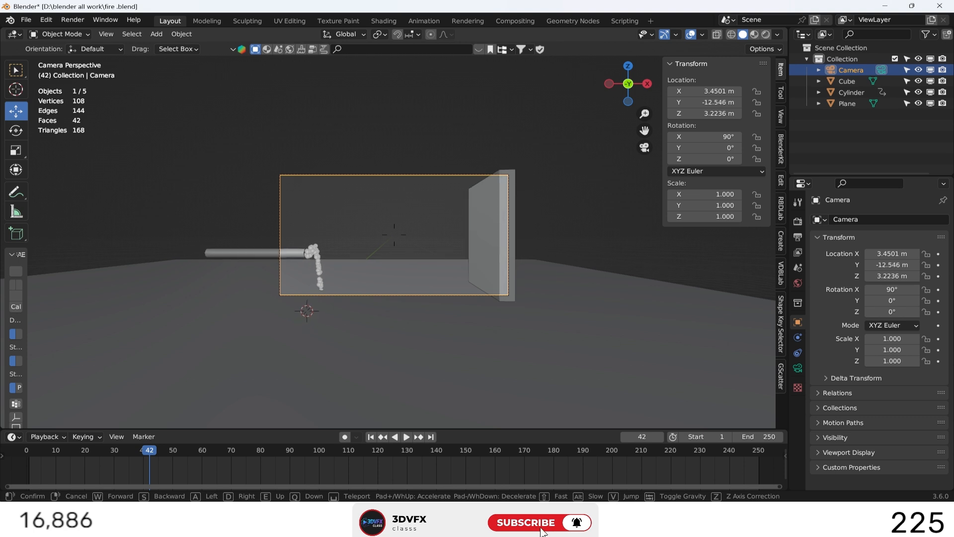
pyautogui.press('s')
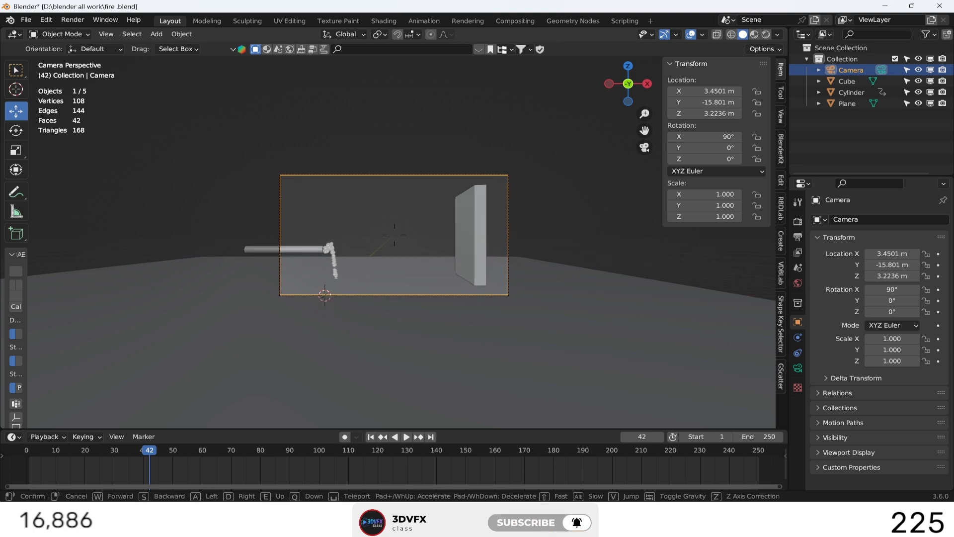
pyautogui.press('s')
pyautogui.press('d')
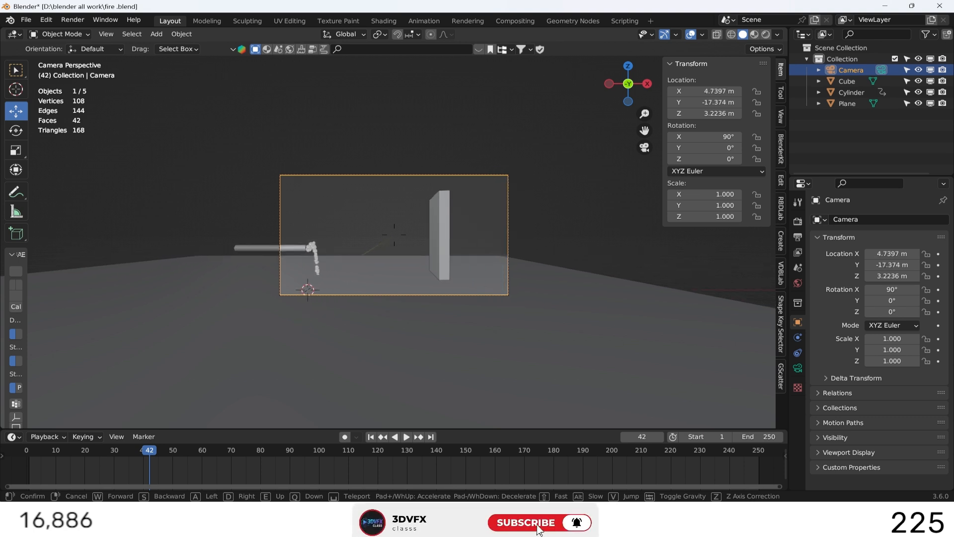
pyautogui.press('d')
pyautogui.press('s')
pyautogui.press('d')
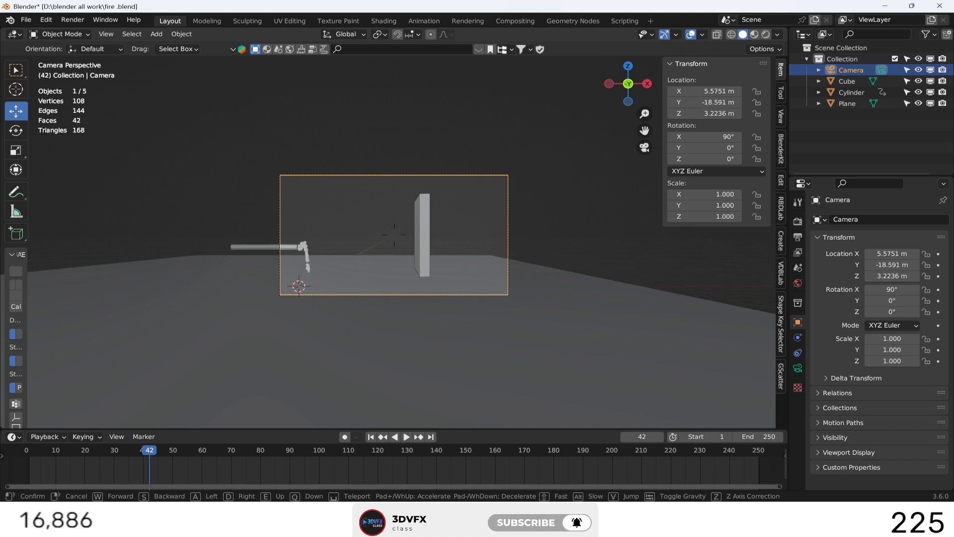
pyautogui.press('s')
pyautogui.click(377, 201)
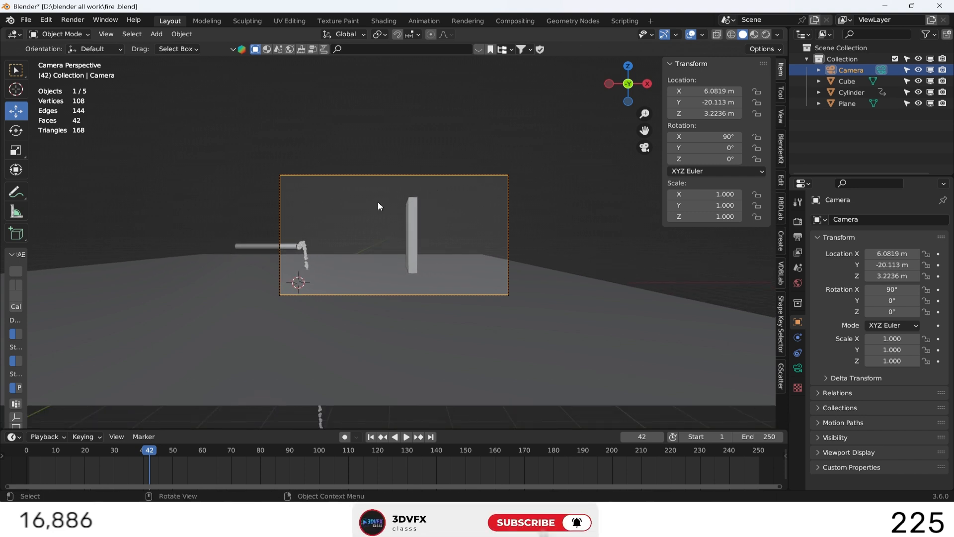
# Move the wall cube along X to about 11.93 m, near the far edge of the camera frame.
pyautogui.click(410, 235)
pyautogui.moveTo(433, 235); pyautogui.dragTo(511, 238)
pyautogui.click(547, 193)
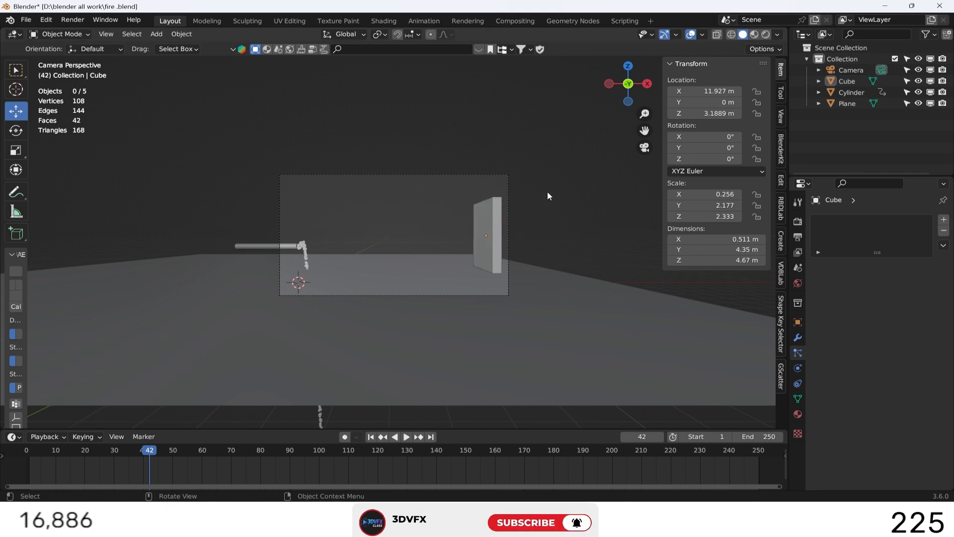
# Add Collision physics to the floor plane with particle damping 0.9 randomized 0.5 and friction 0.8 randomized 0.5.
pyautogui.click(405, 325)
pyautogui.click(798, 367)
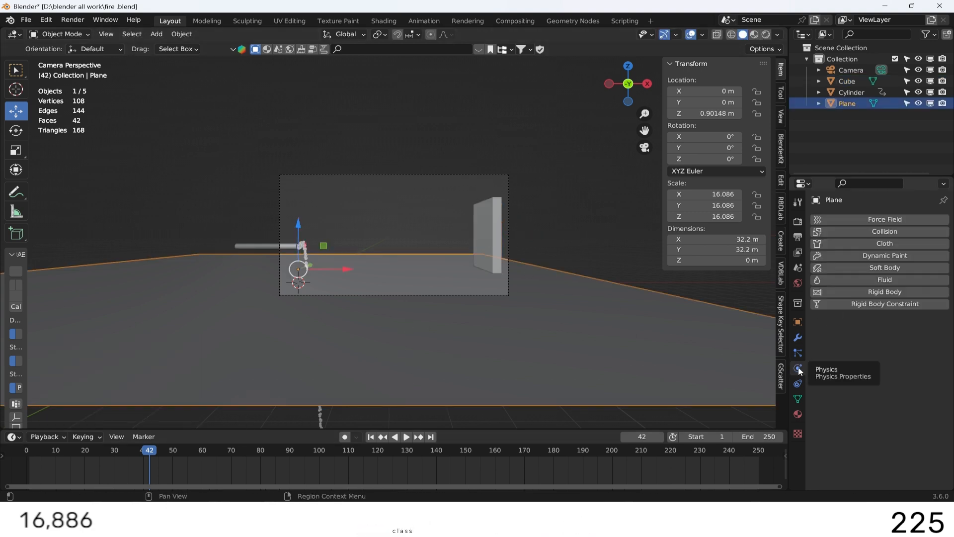
pyautogui.click(875, 231)
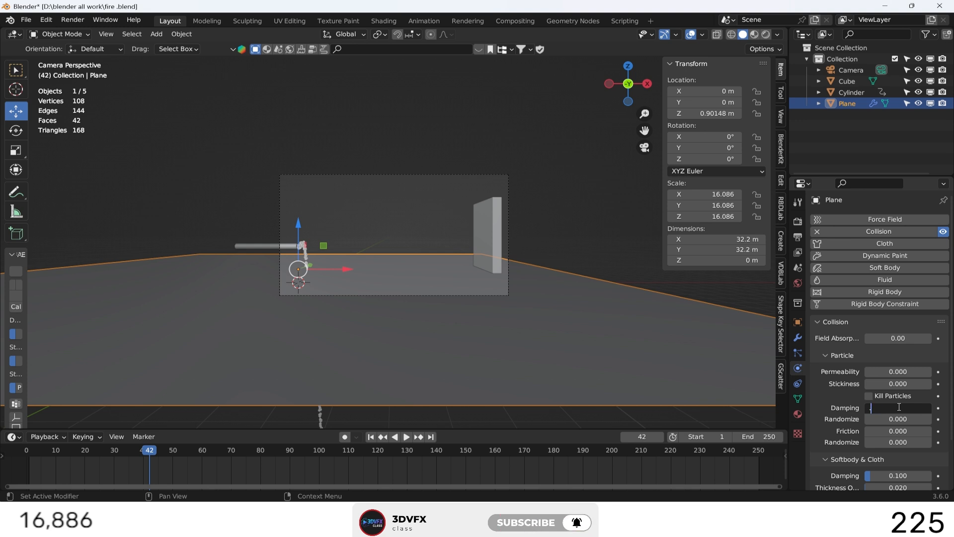
pyautogui.write('.9')
pyautogui.click(881, 418)
pyautogui.write('.5')
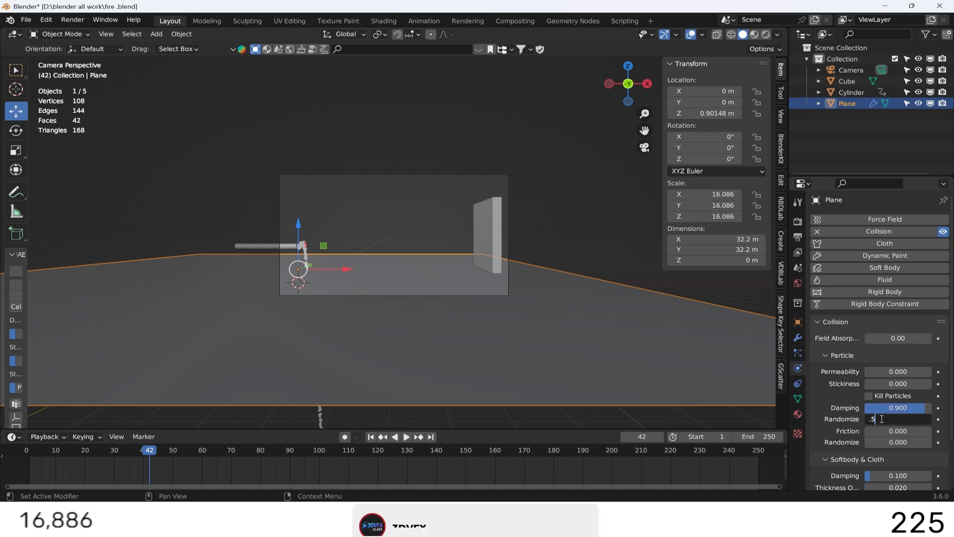
pyautogui.press('Return')
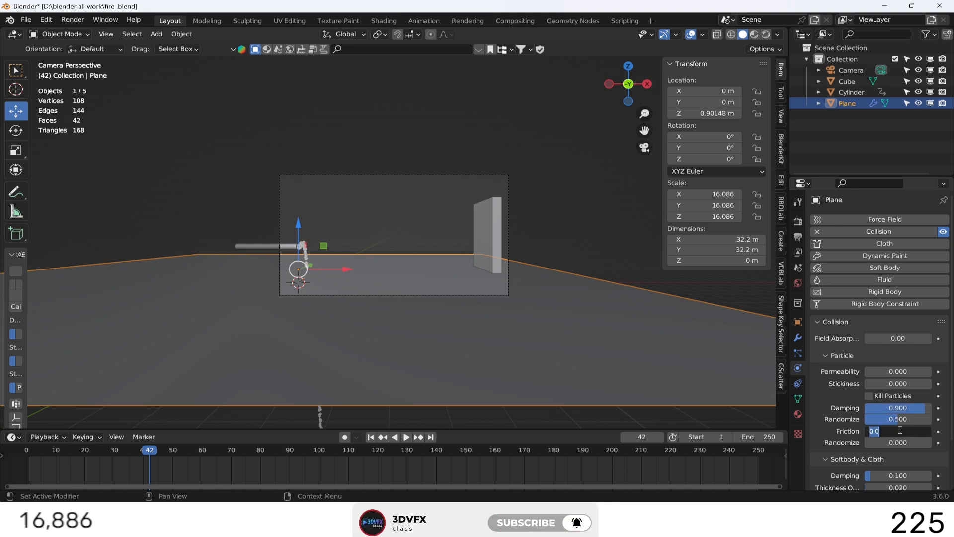
pyautogui.click(898, 441)
pyautogui.write('.5')
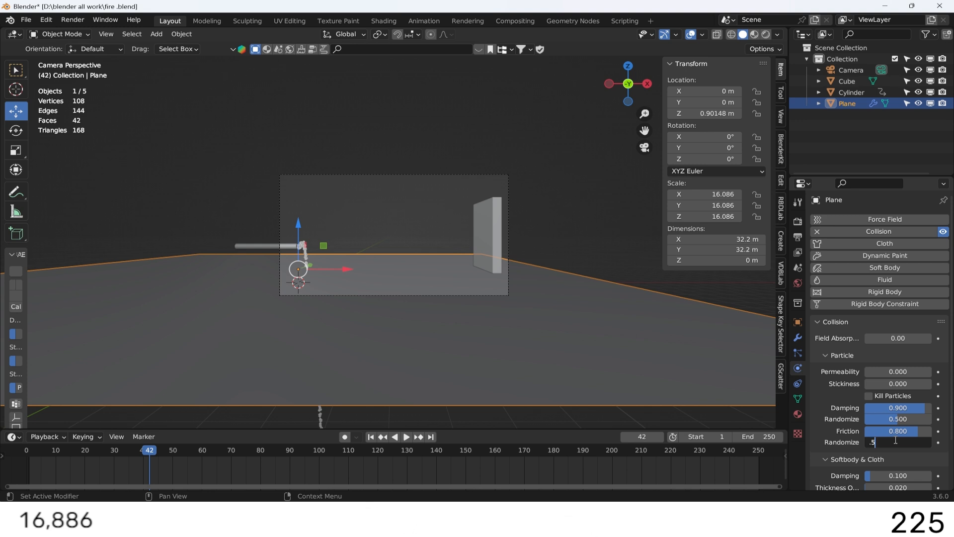
pyautogui.press('Return')
# Add Collision physics to the wall cube with particle damping 0.9 randomized 0.5 and friction 0.8 randomized 0.9.
pyautogui.click(478, 225)
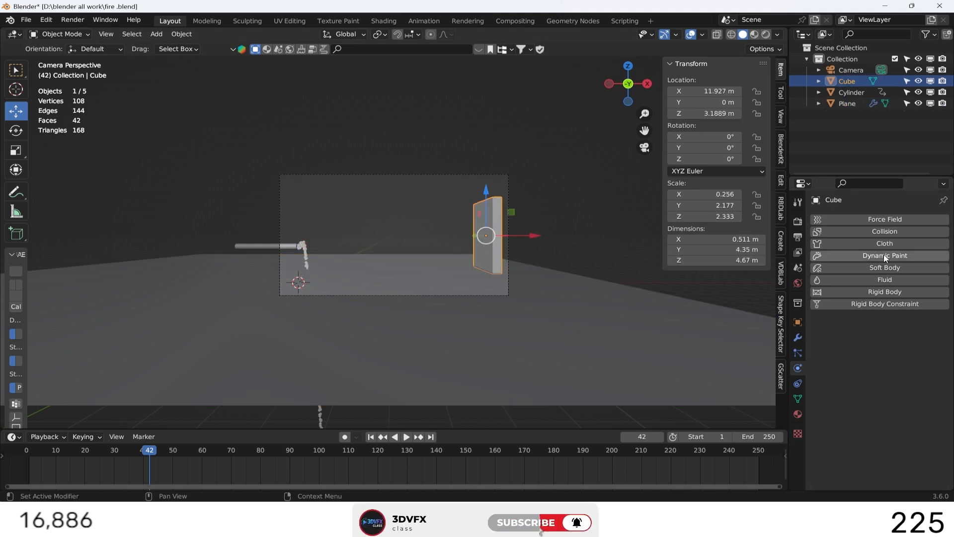
pyautogui.click(883, 232)
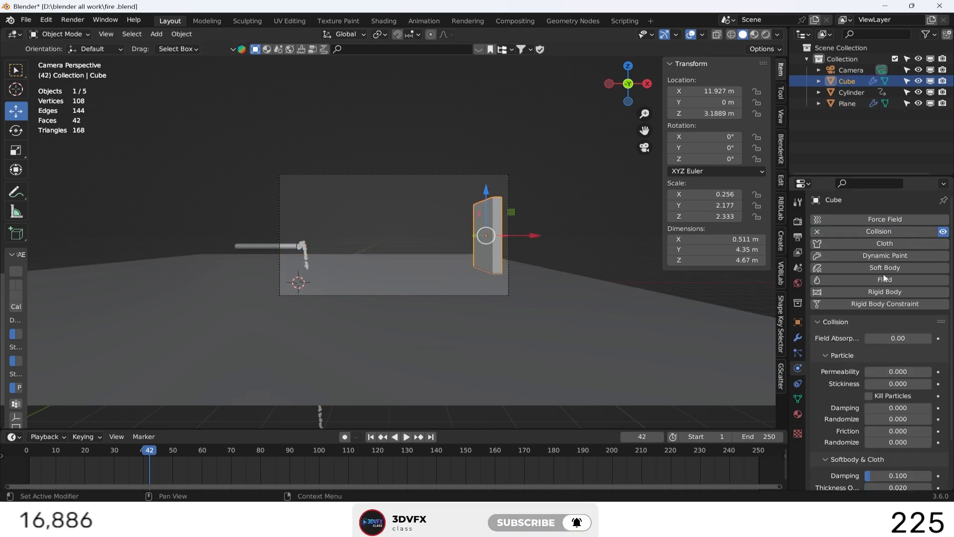
pyautogui.click(903, 408)
pyautogui.write('.9')
pyautogui.click(895, 420)
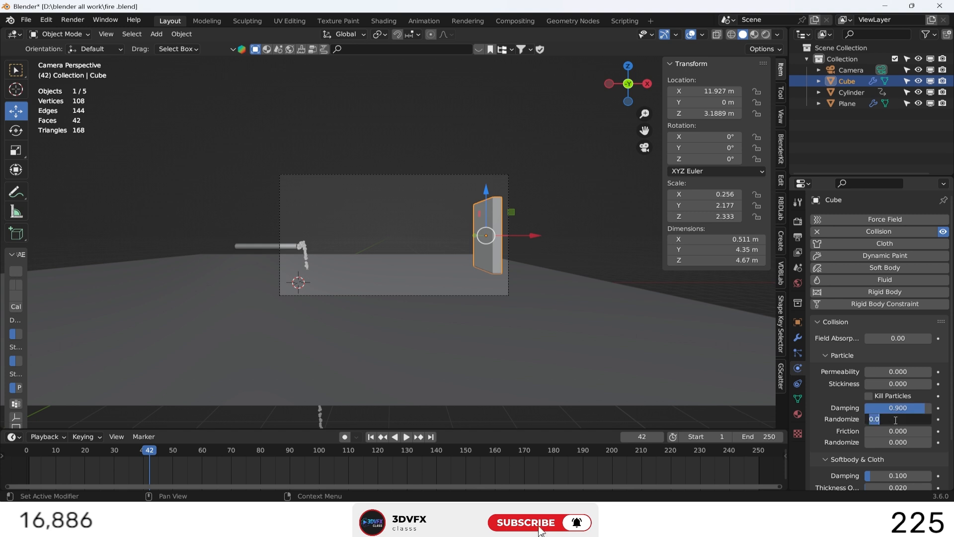
pyautogui.write('.8')
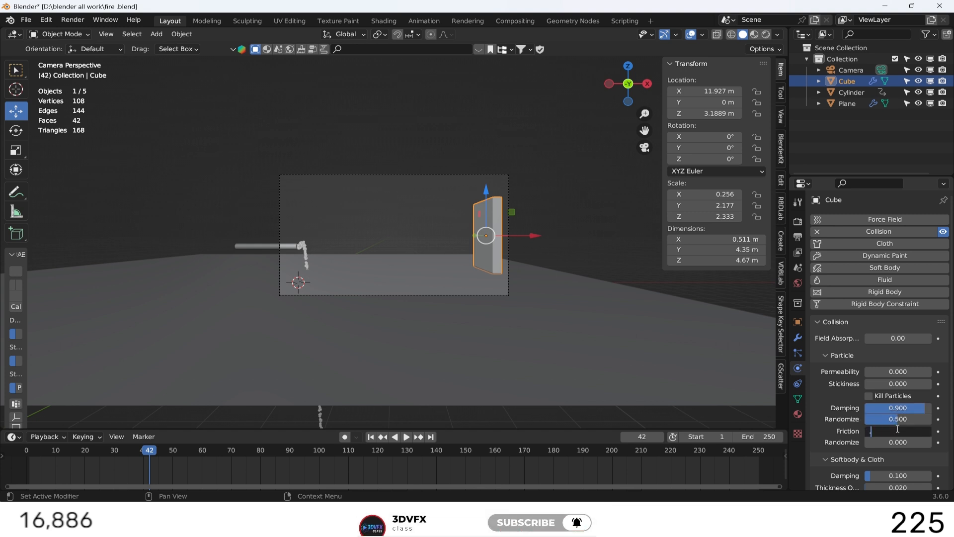
pyautogui.press('Return')
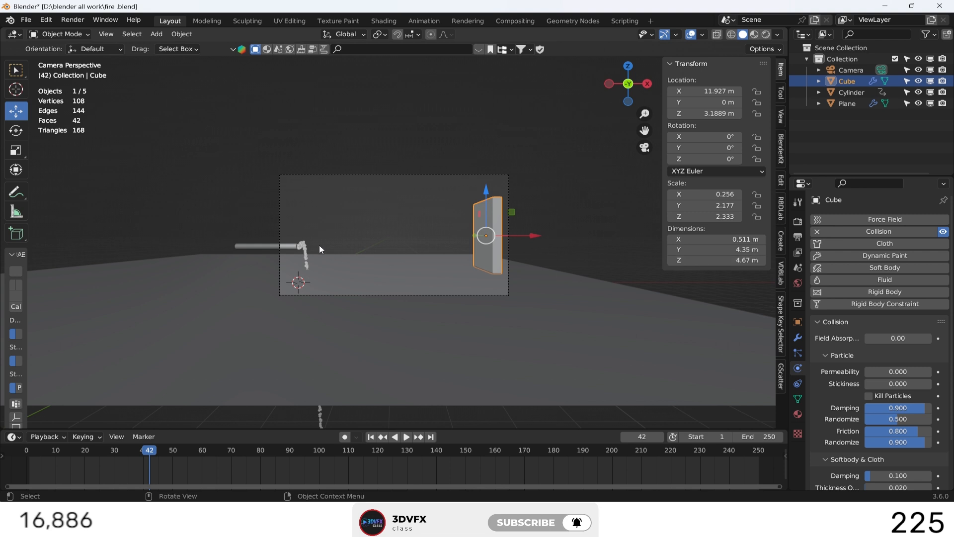
# Set the disc's particle emission to start at frame 10, end at frame 23, with a lifetime of 25 frames.
pyautogui.click(819, 93)
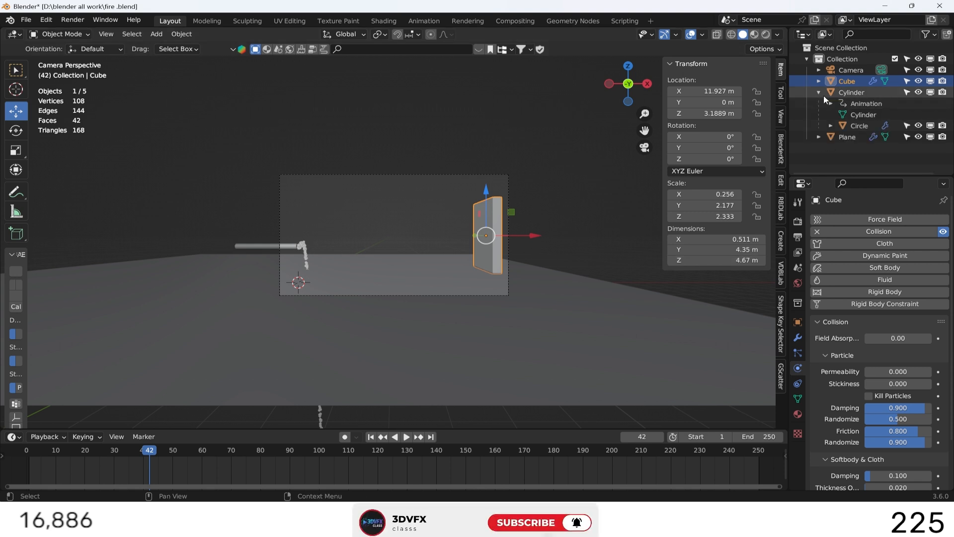
pyautogui.click(856, 124)
pyautogui.click(798, 383)
pyautogui.click(797, 356)
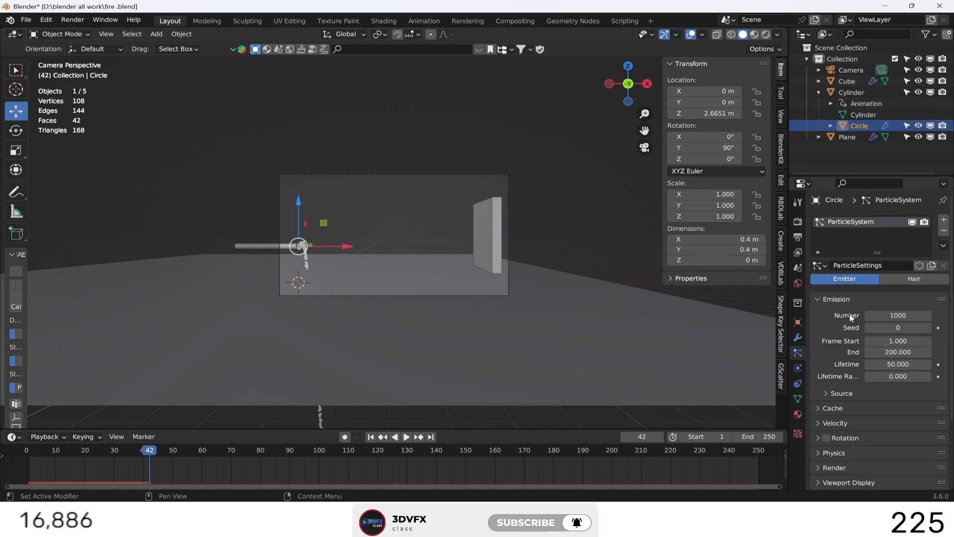
pyautogui.click(896, 340)
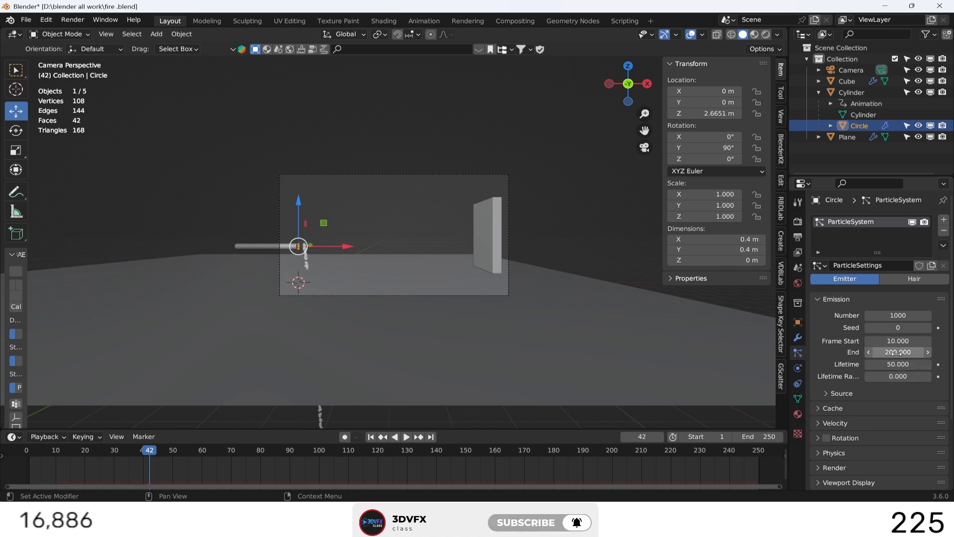
pyautogui.write('23')
pyautogui.press('Return')
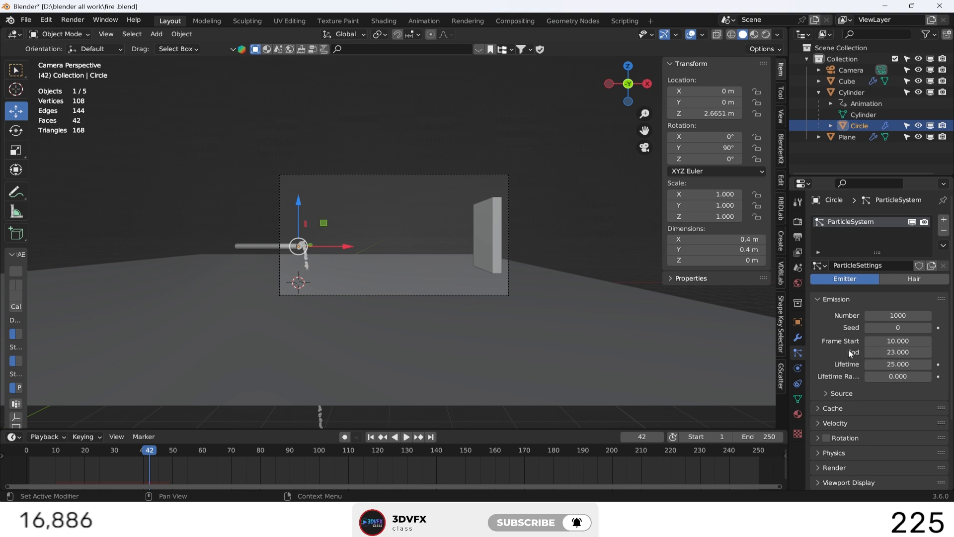
# Set the disc particles' normal velocity to 0 m/s and play the simulation from the first frame.
pyautogui.scroll(-2, 838, 354)
pyautogui.click(826, 356)
pyautogui.click(826, 354)
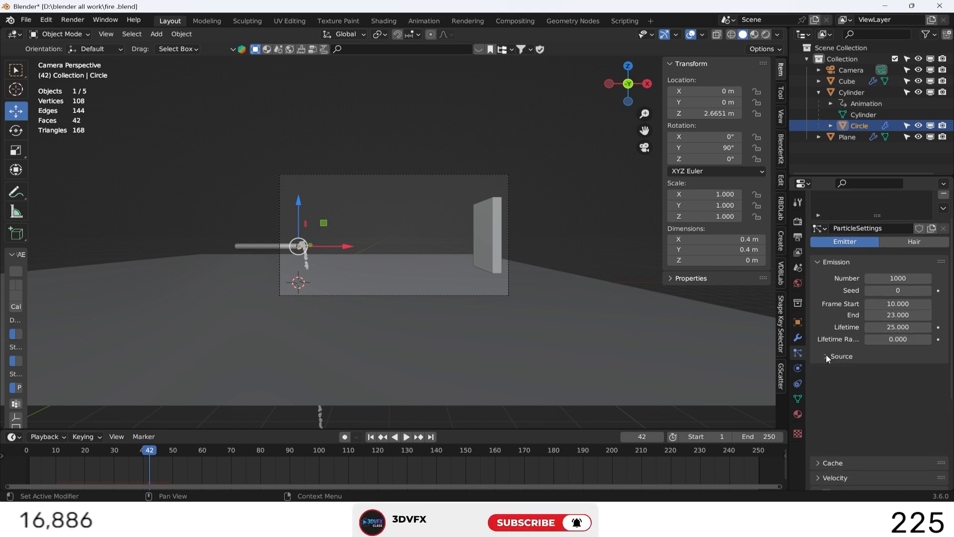
pyautogui.click(819, 386)
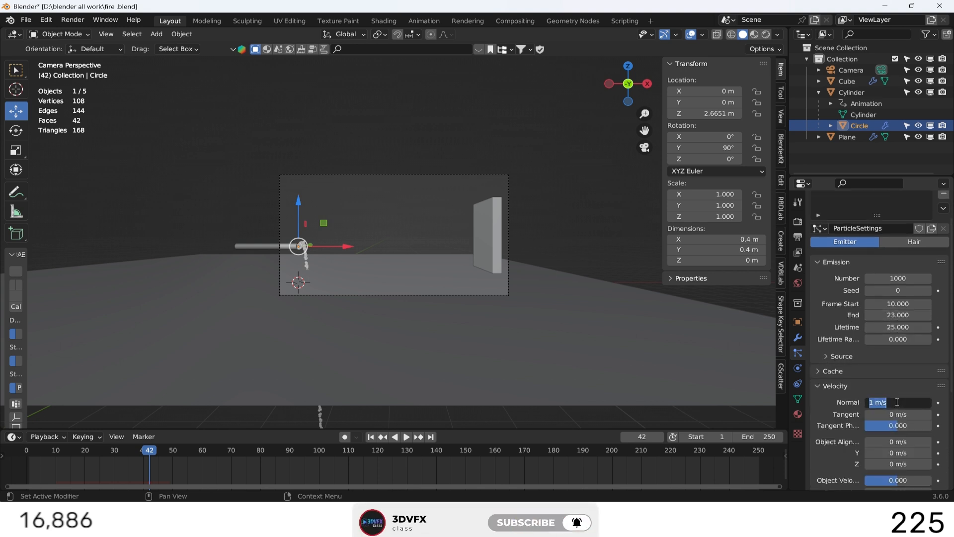
pyautogui.click(375, 438)
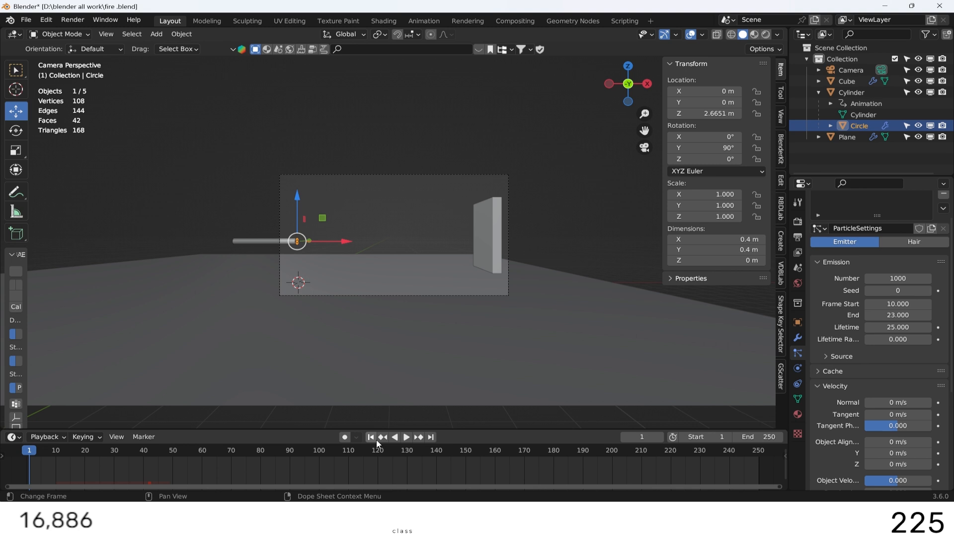
pyautogui.click(405, 436)
pyautogui.click(404, 436)
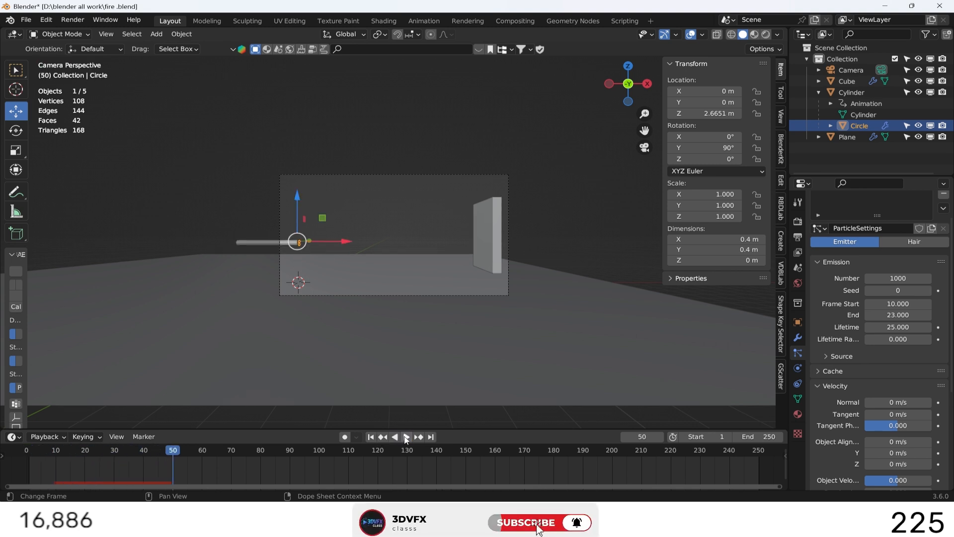
# Set the particles' object-aligned X velocity to 25 m/s and play the simulation from the first frame.
pyautogui.click(371, 436)
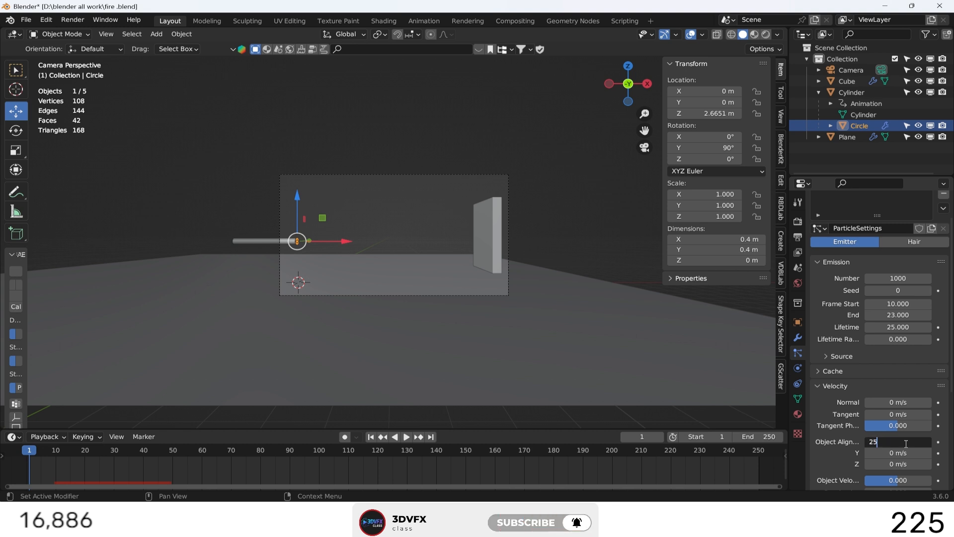
pyautogui.click(410, 435)
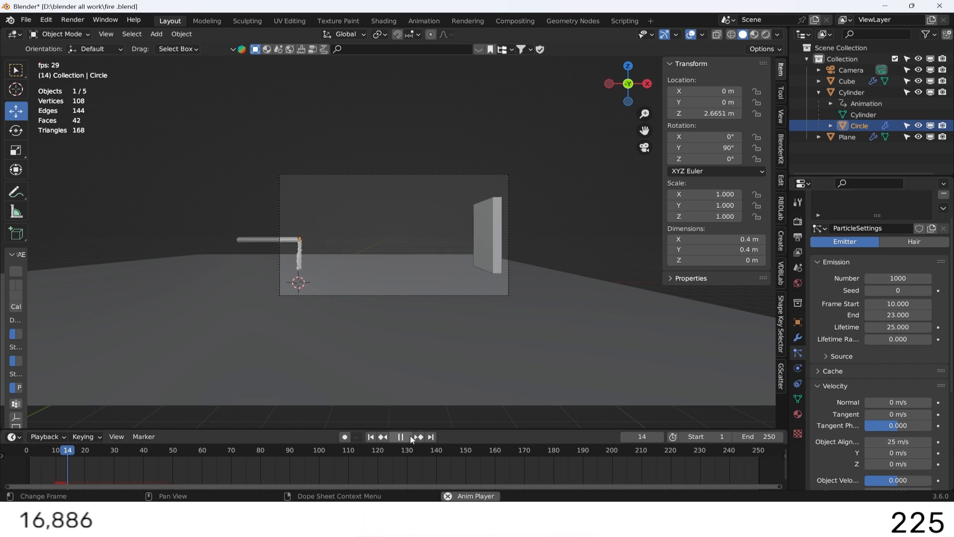
pyautogui.click(410, 435)
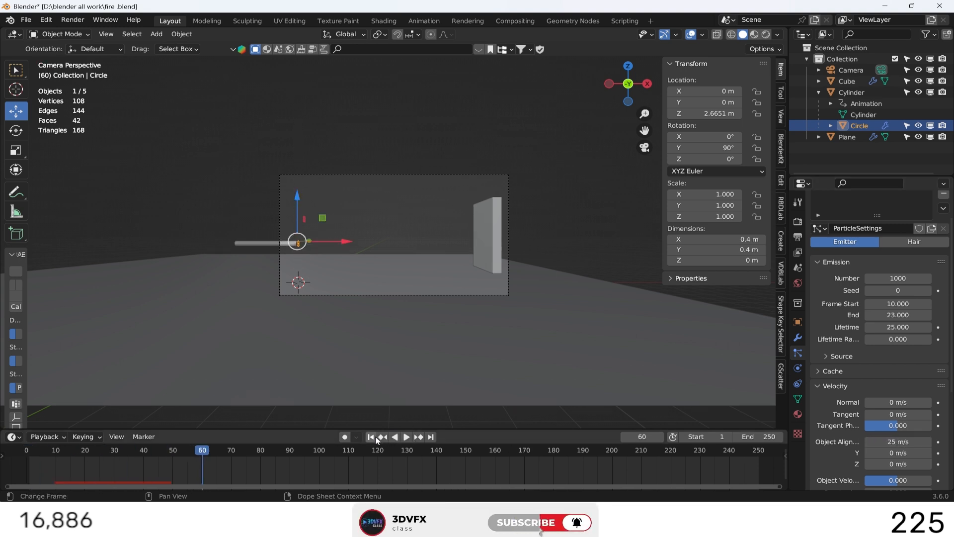
# Apply the rotation of the particle-emitting disc at the end of the pipe.
pyautogui.moveTo(629, 85); pyautogui.dragTo(632, 81)
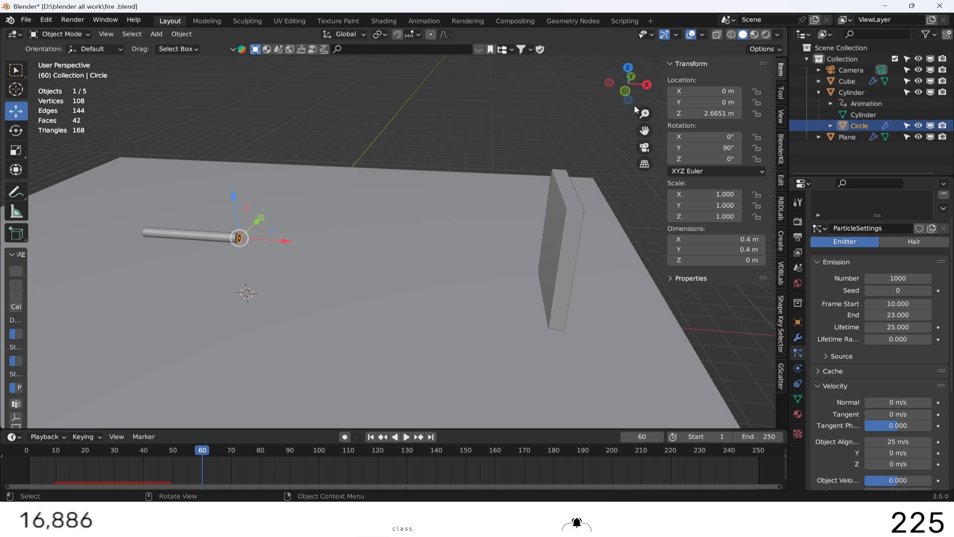
pyautogui.click(464, 154)
pyautogui.click(240, 237)
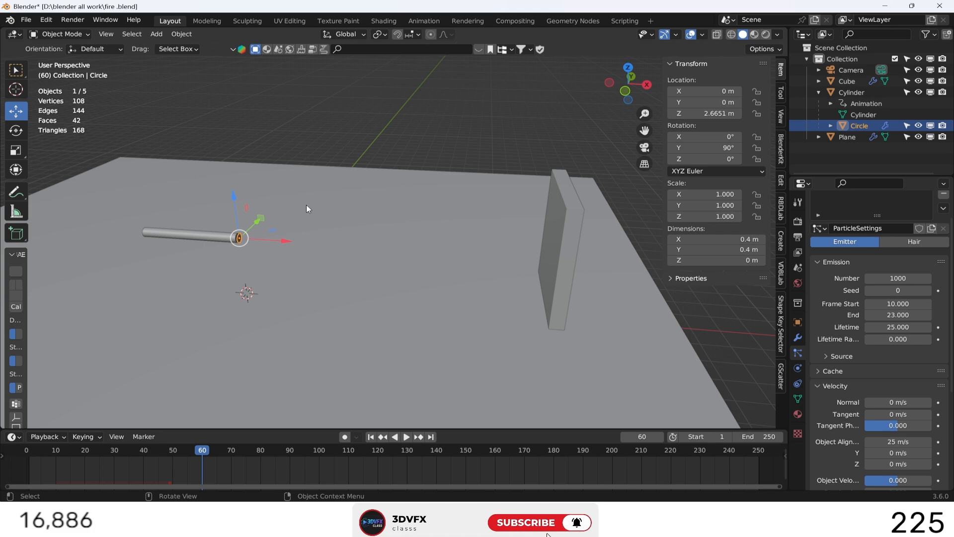
pyautogui.hotkey('ctrl', 'a')
pyautogui.click(306, 206)
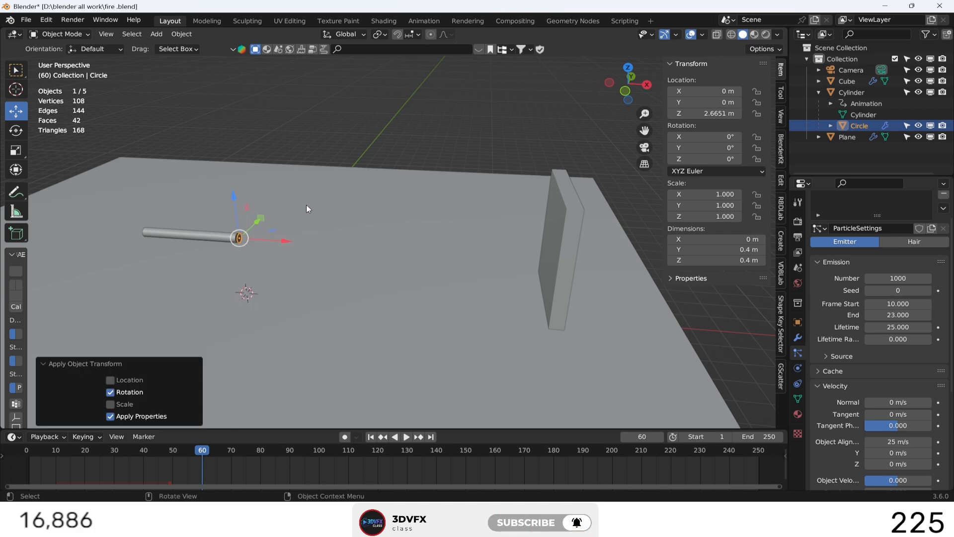
# Play the particle simulation from the first frame in an angled view and through the camera.
pyautogui.click(345, 137)
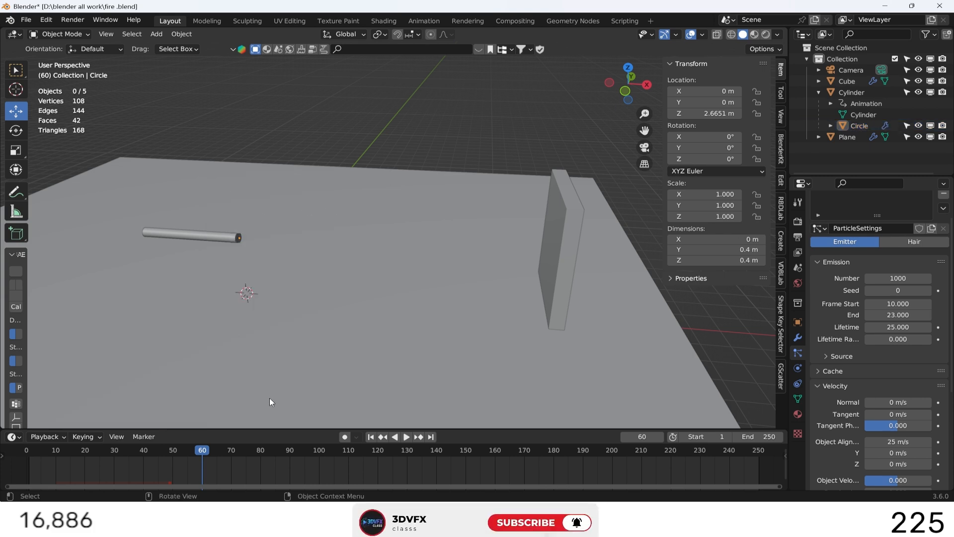
pyautogui.click(373, 439)
pyautogui.click(407, 436)
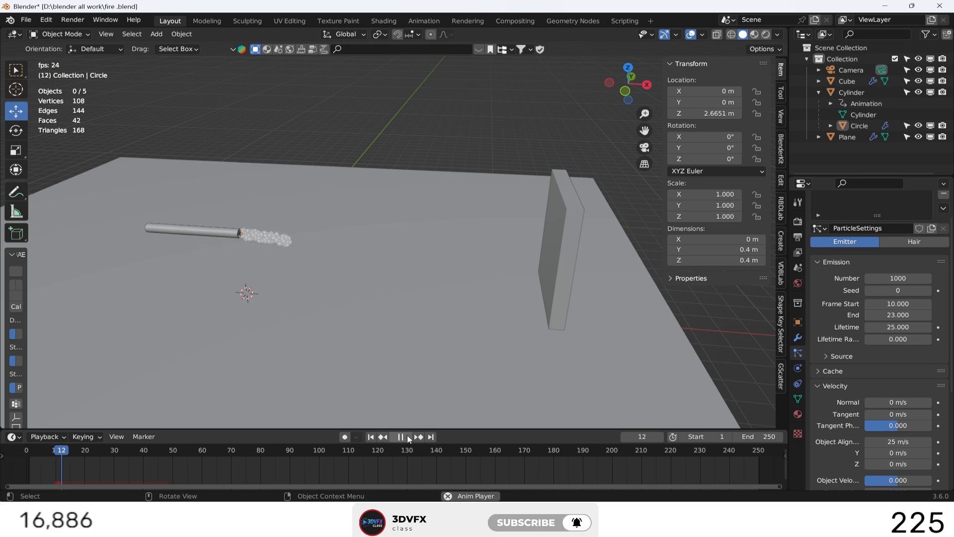
pyautogui.click(626, 92)
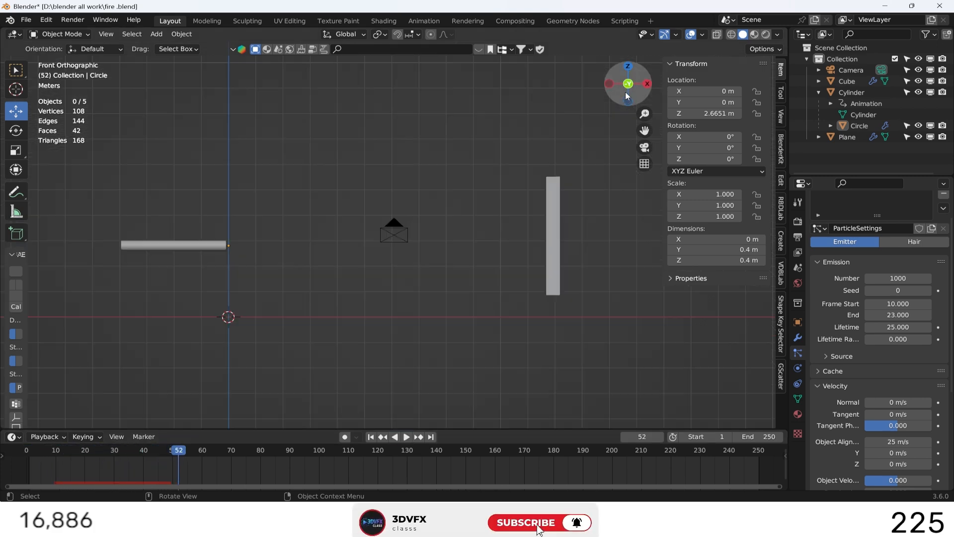
pyautogui.press('KP_0')
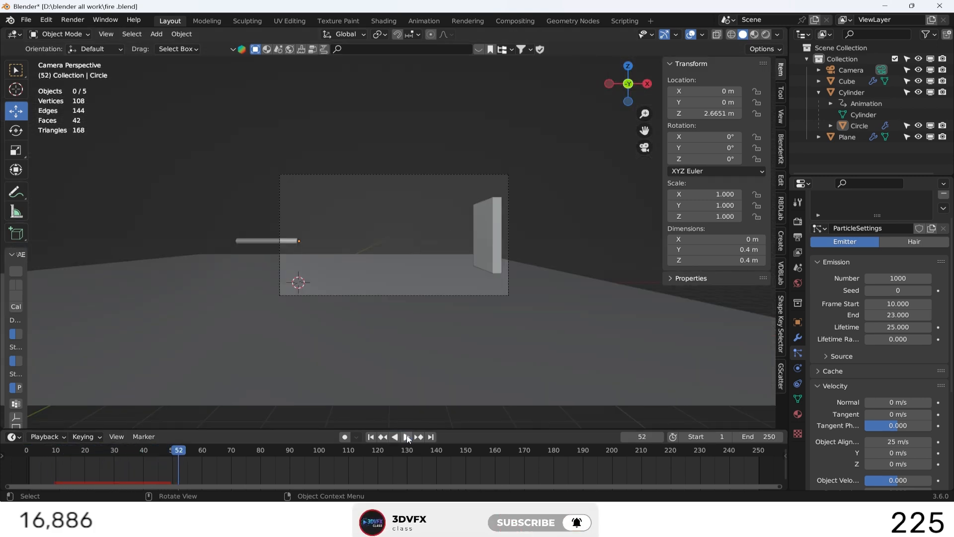
pyautogui.press('Escape')
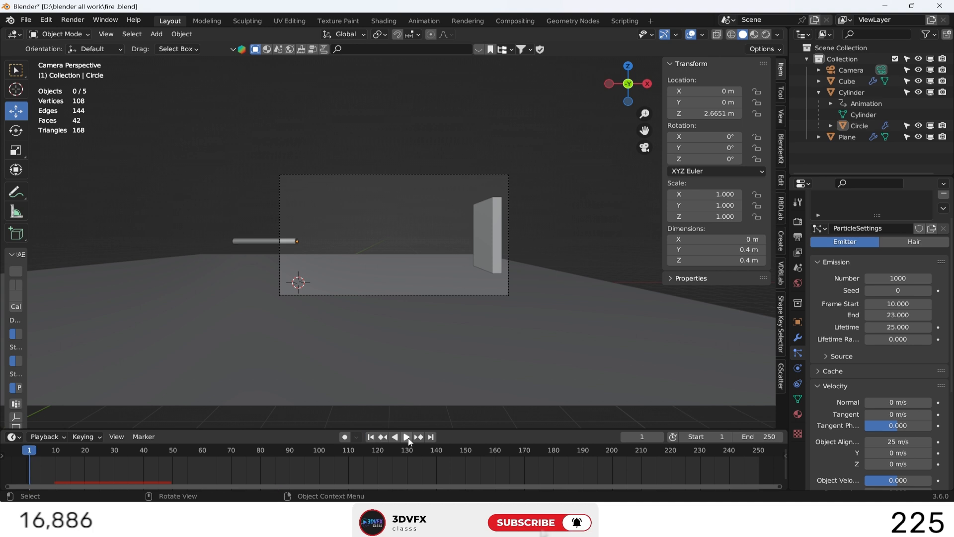
pyautogui.click(406, 437)
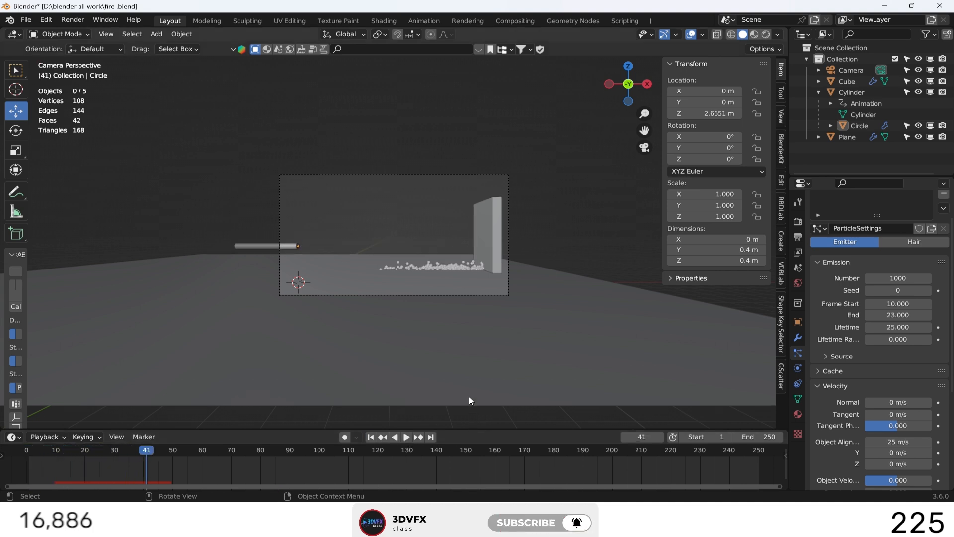
pyautogui.click(448, 351)
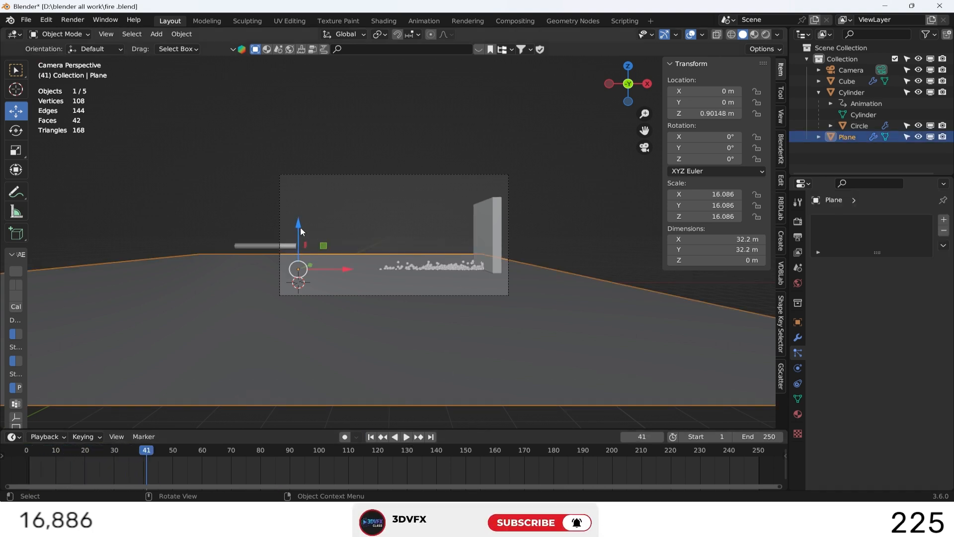
pyautogui.moveTo(299, 229); pyautogui.dragTo(299, 230)
pyautogui.hotkey('ctrl', 'z')
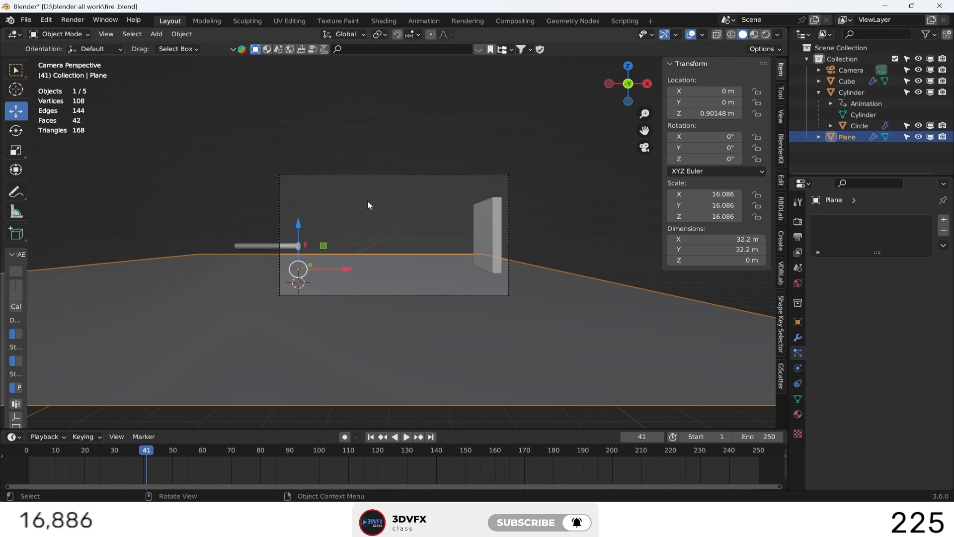
# Move the camera, wall cube and floor plane together down about 1.52 m along Z.
pyautogui.click(384, 174)
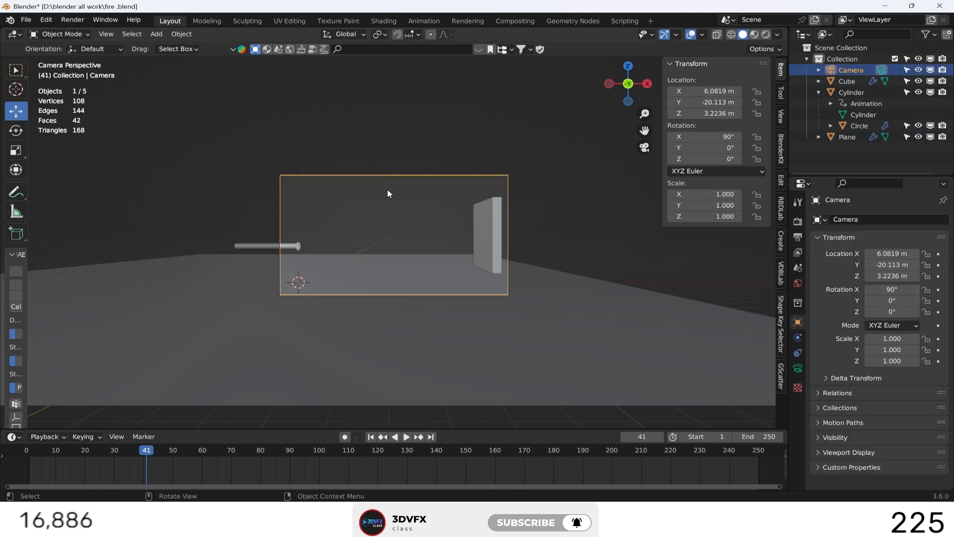
pyautogui.keyDown('shift'); pyautogui.click(485, 241); pyautogui.keyUp('shift')
pyautogui.keyDown('shift'); pyautogui.click(411, 288); pyautogui.keyUp('shift')
pyautogui.moveTo(390, 213); pyautogui.dragTo(393, 236)
pyautogui.click(467, 150)
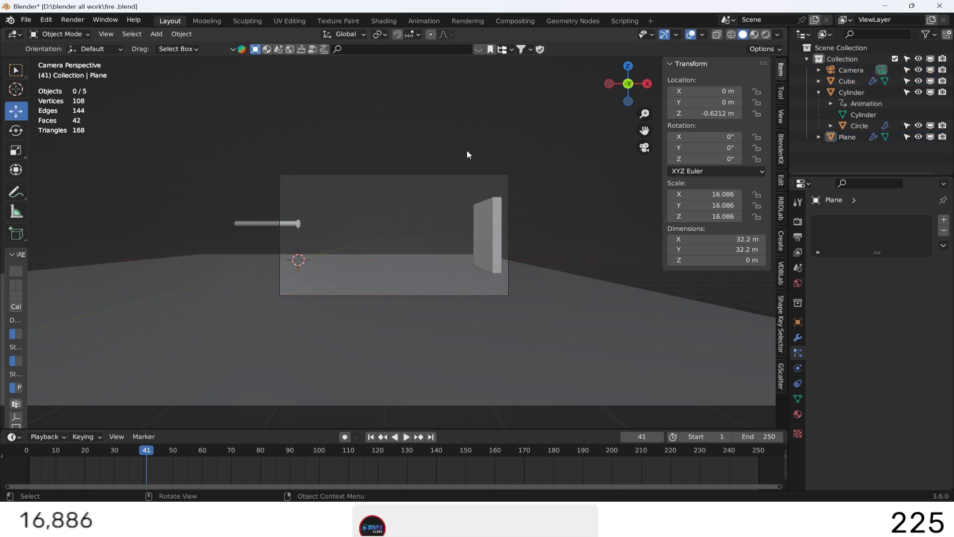
# Play the particle simulation from the first frame through the camera and select the pipe.
pyautogui.click(375, 436)
pyautogui.click(406, 436)
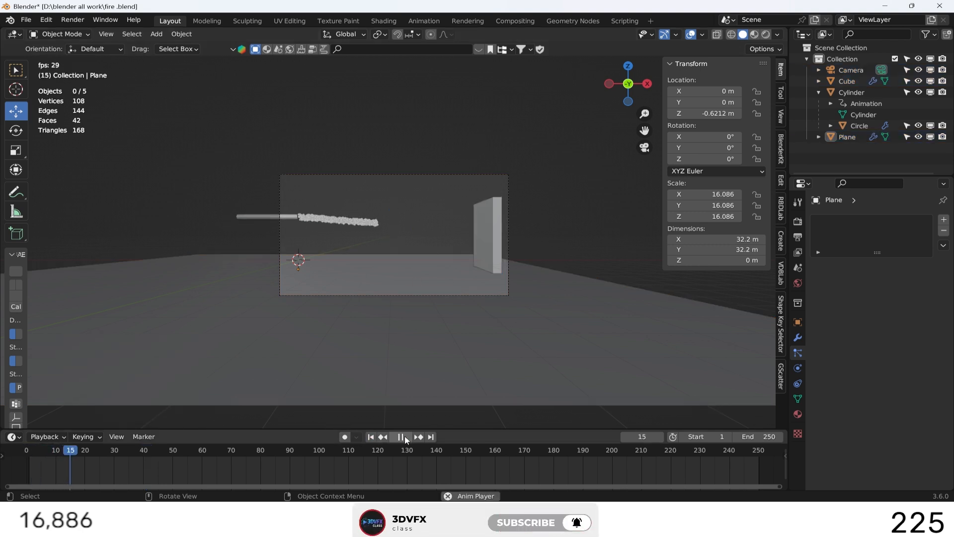
pyautogui.click(405, 436)
pyautogui.click(294, 215)
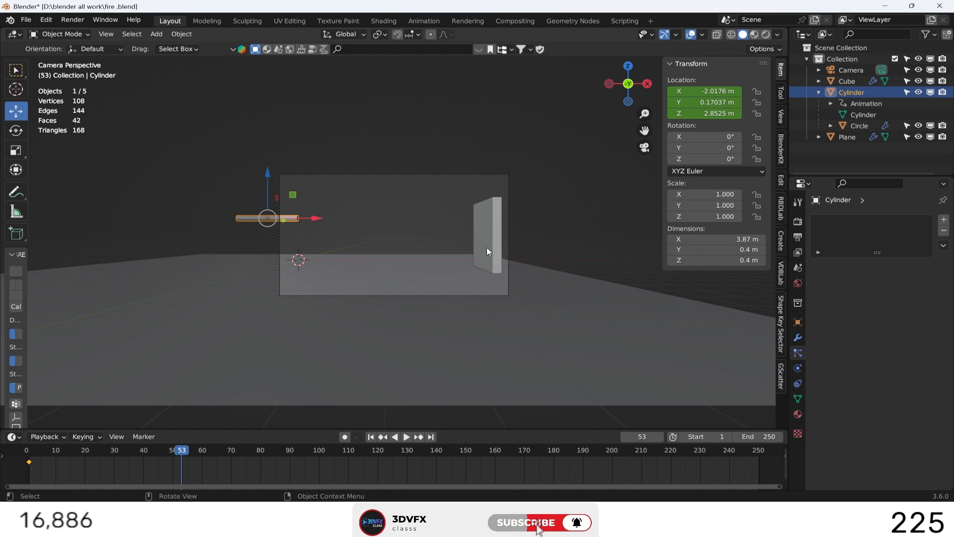
# Move the camera with walk navigation to about X 8.75 m, Y -28.2 m, Z 2.95 m.
pyautogui.click(436, 175)
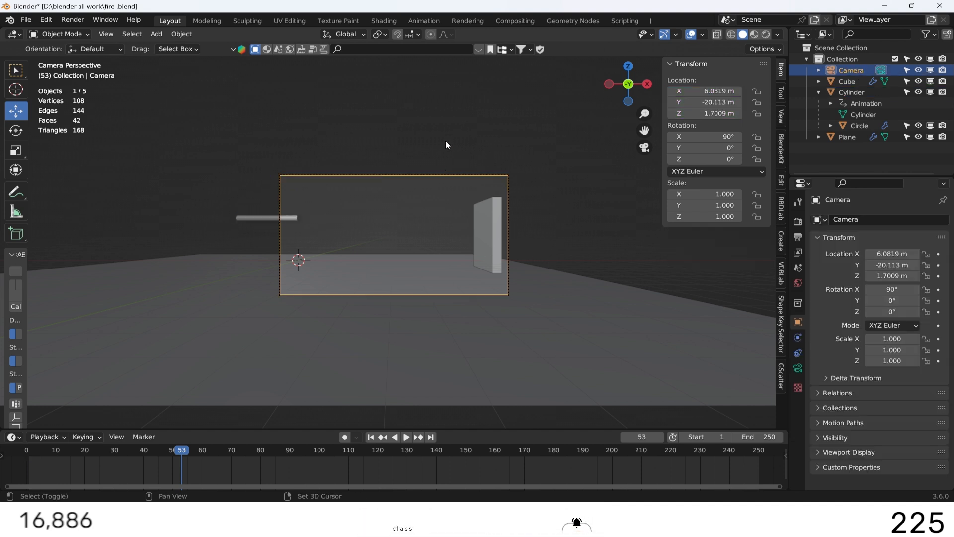
pyautogui.hotkey('shift', '`')
pyautogui.press('s')
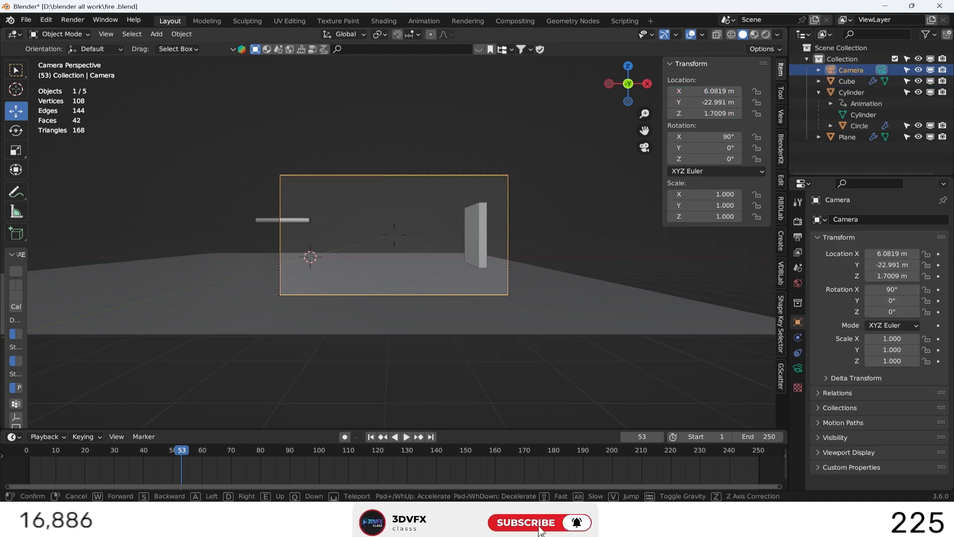
pyautogui.press('d')
pyautogui.press('s')
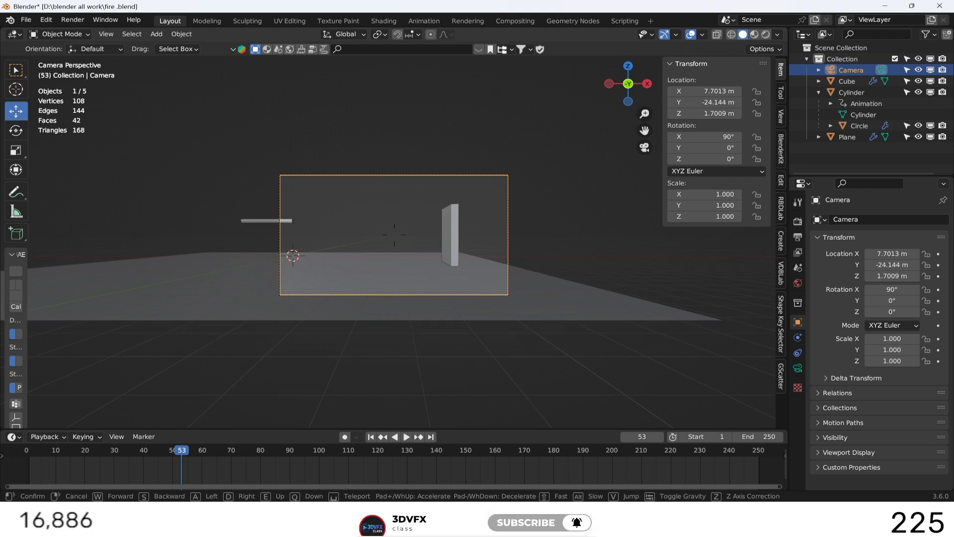
pyautogui.press('s')
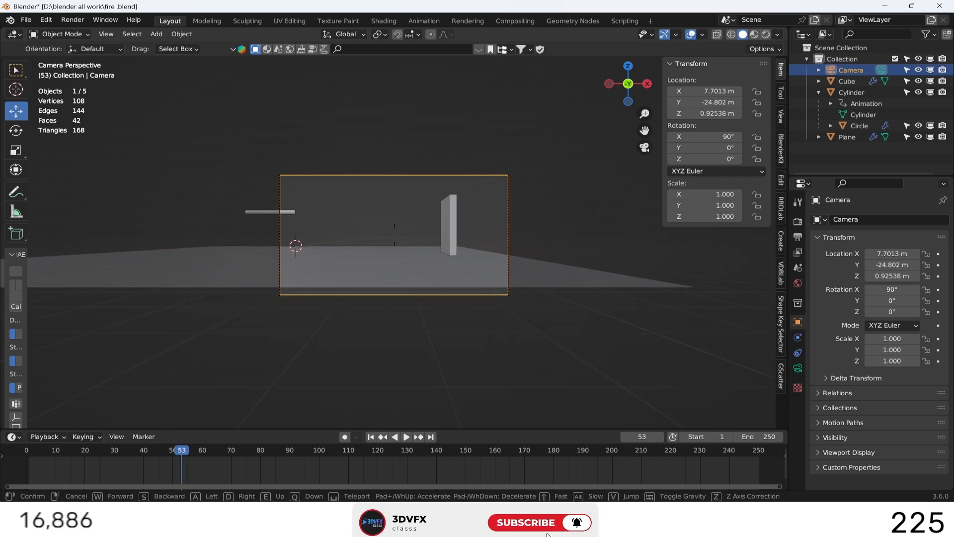
pyautogui.press('e')
pyautogui.press('e')
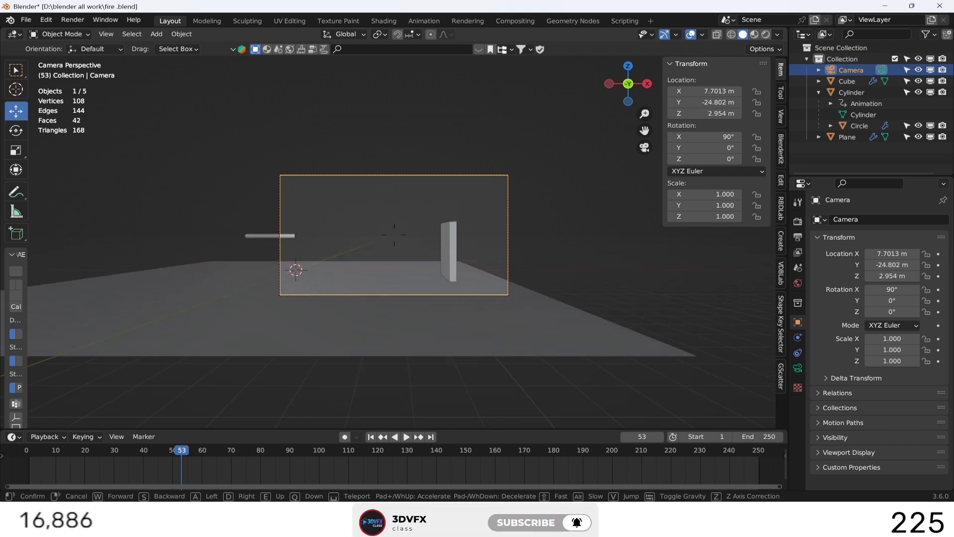
pyautogui.press('s')
pyautogui.press('d')
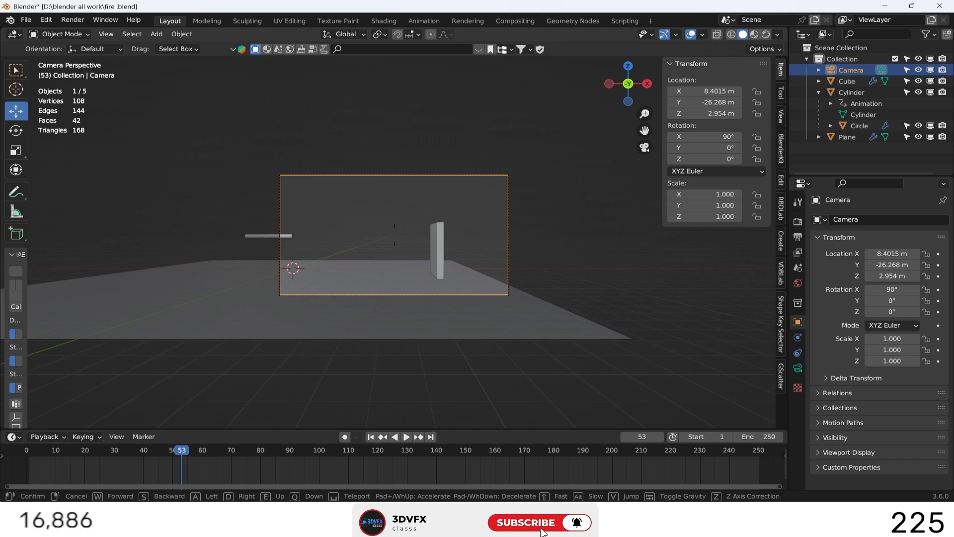
pyautogui.press('s')
pyautogui.press('d')
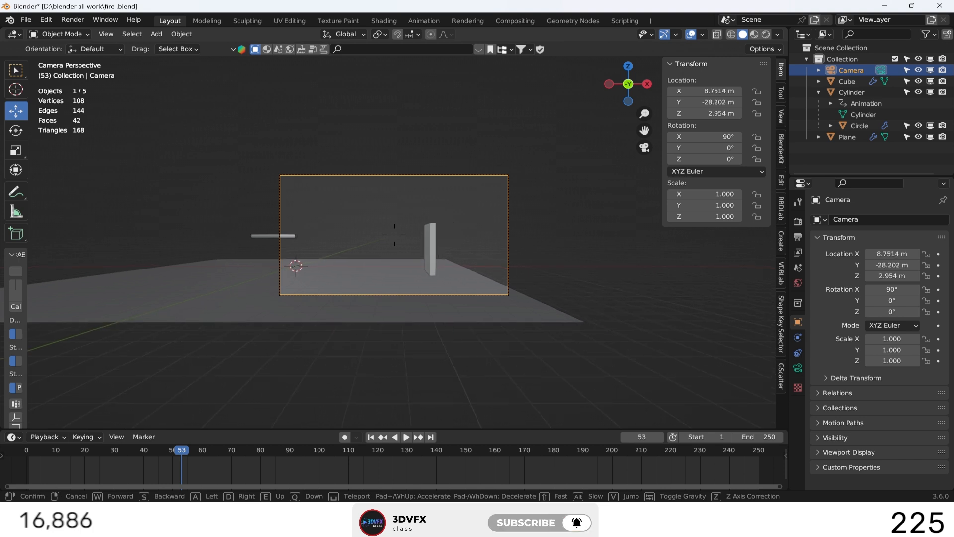
pyautogui.click(437, 242)
# Move the wall cube along X to about 15.2 m and the floor plane along X to about 5.13 m.
pyautogui.click(435, 245)
pyautogui.press('g')
pyautogui.press('x')
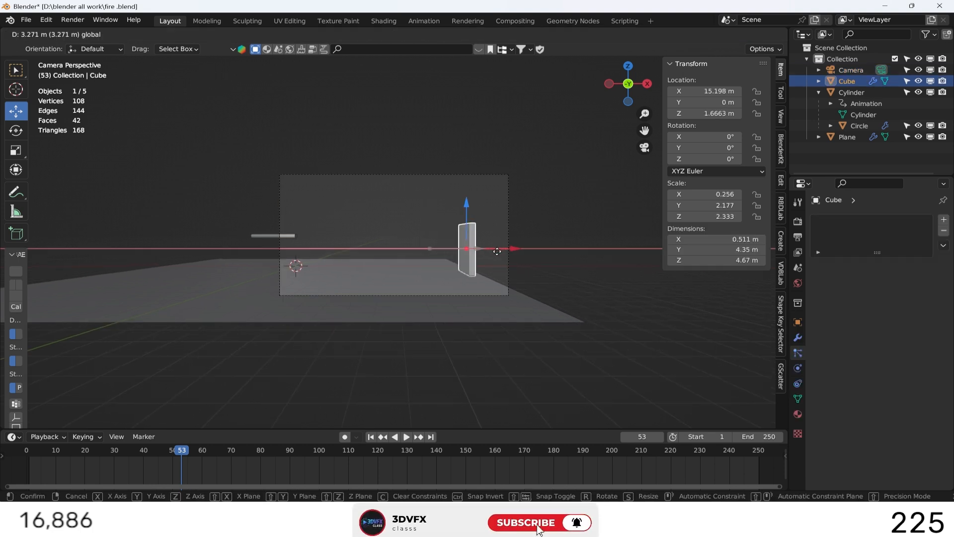
pyautogui.click(496, 251)
pyautogui.click(458, 276)
pyautogui.moveTo(342, 274); pyautogui.dragTo(401, 273)
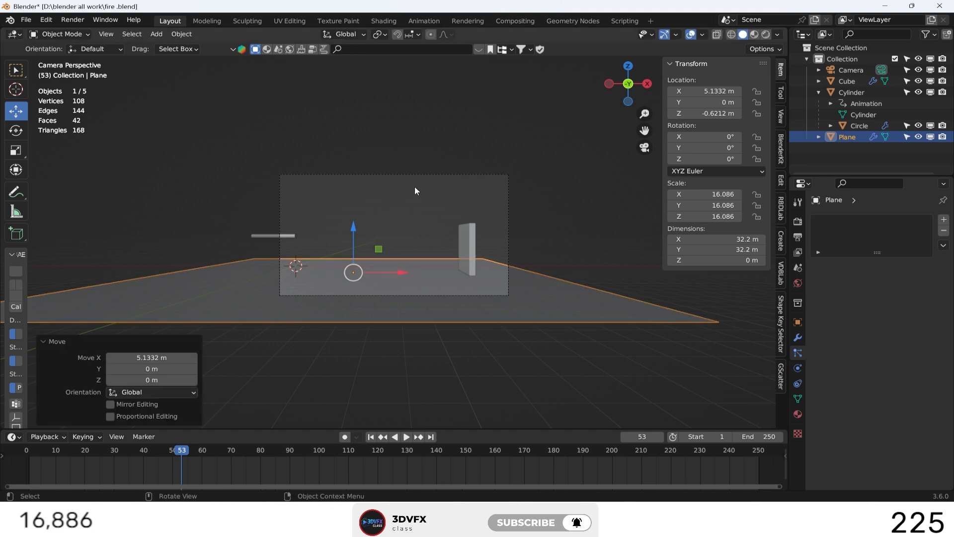
# Deselect everything and play the particle simulation from the first frame through the camera.
pyautogui.click(427, 224)
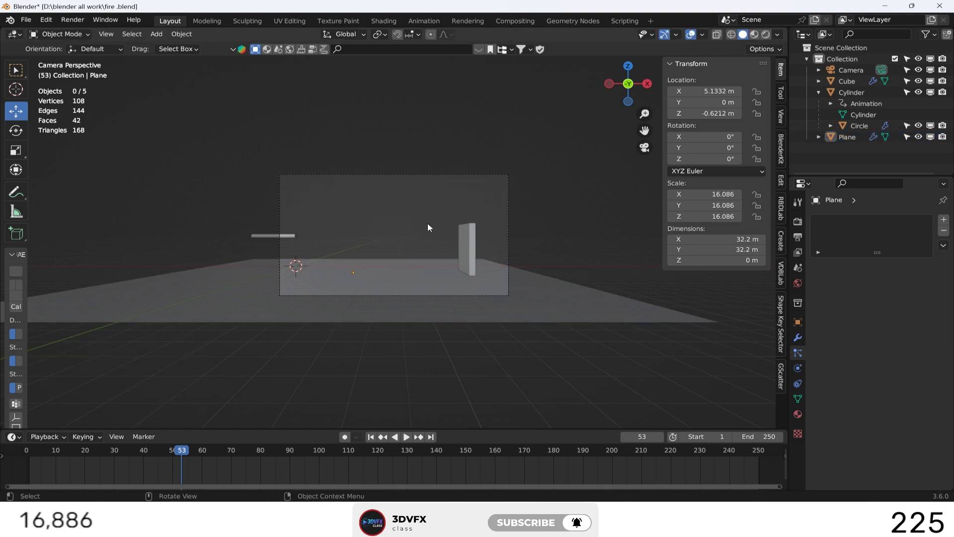
pyautogui.click(406, 437)
pyautogui.click(406, 436)
# Move the wall cube along X to about 17.5 m, check the playback and save the file.
pyautogui.click(539, 290)
pyautogui.click(471, 263)
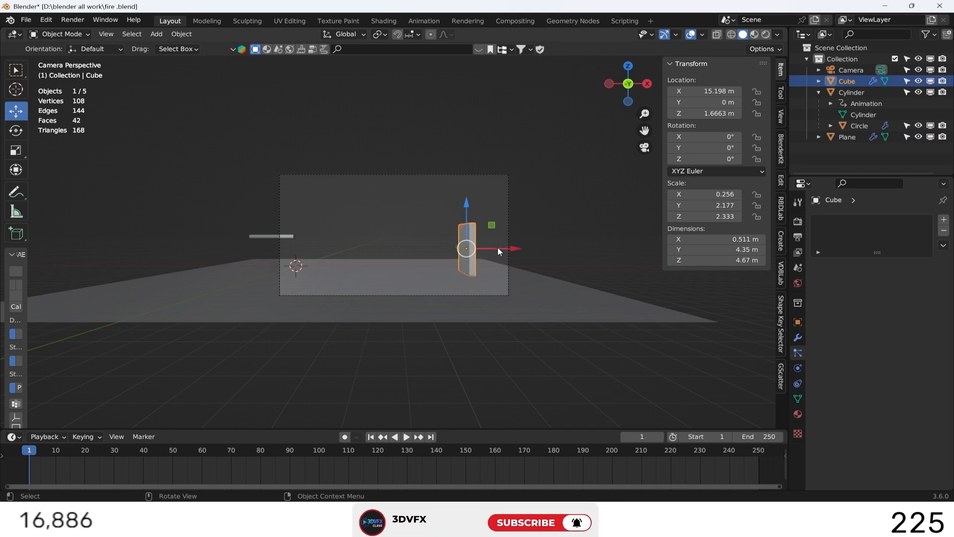
pyautogui.moveTo(498, 248); pyautogui.dragTo(525, 249)
pyautogui.click(407, 437)
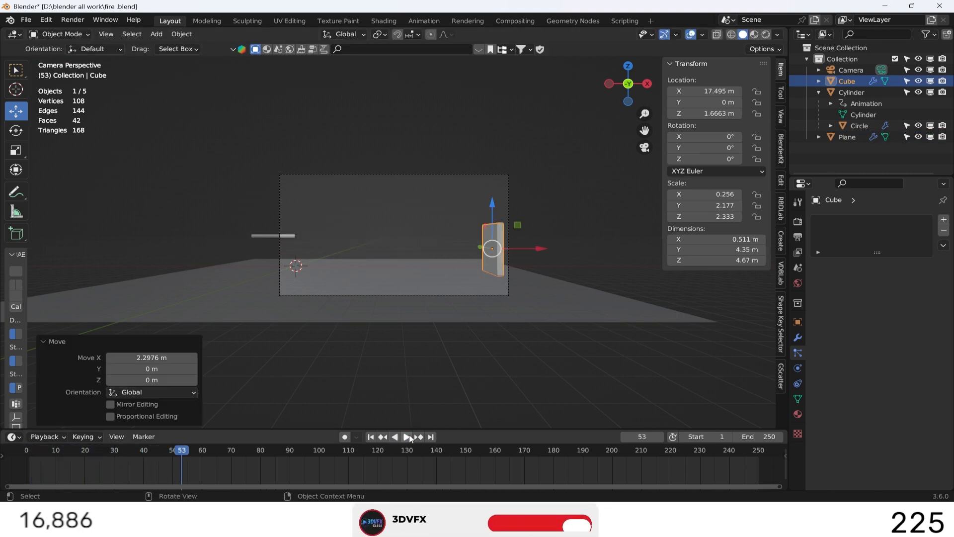
pyautogui.hotkey('ctrl', 's')
pyautogui.click(478, 354)
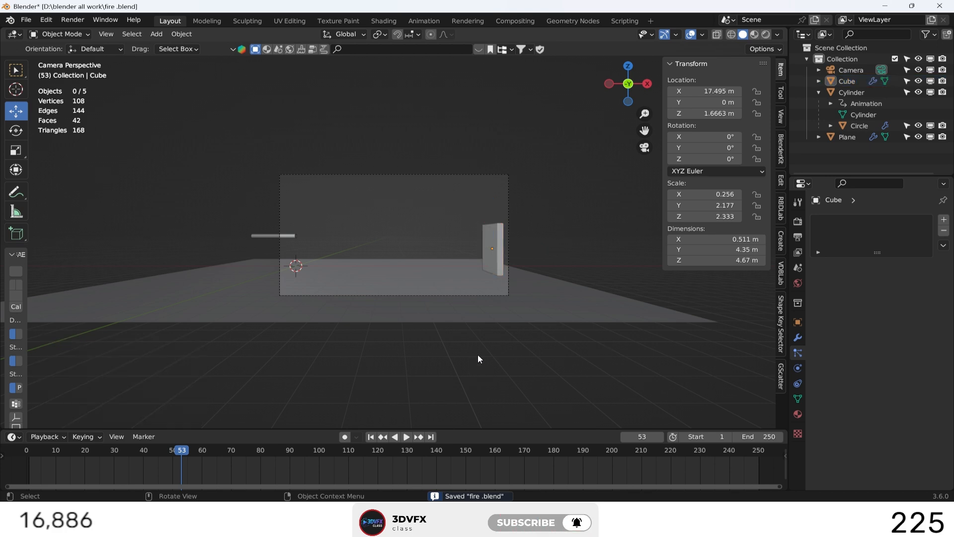
# Select the emitter disc, expand its particle Viewport Display settings and view frame 29 through the camera.
pyautogui.moveTo(626, 98); pyautogui.dragTo(618, 132)
pyautogui.scroll(3, 208, 222)
pyautogui.click(122, 220)
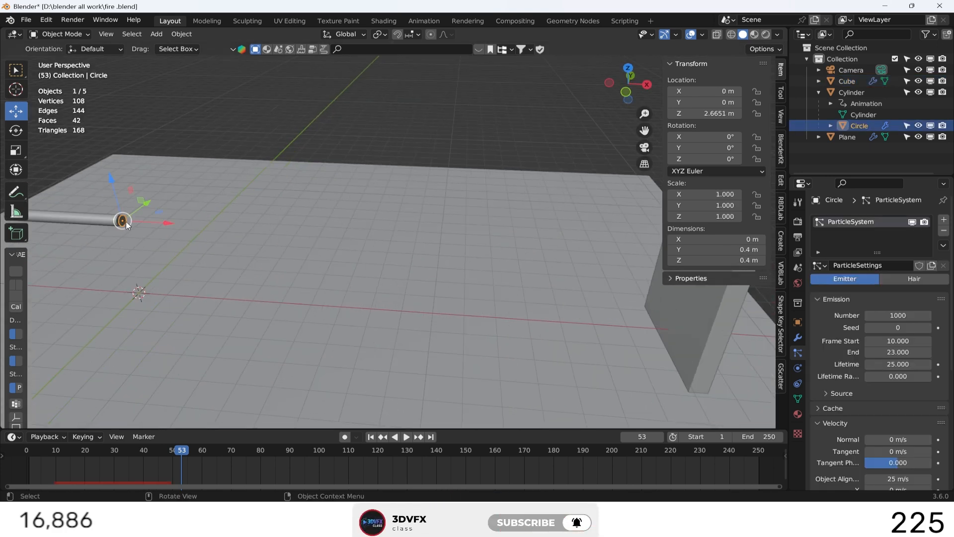
pyautogui.scroll(-10, 818, 404)
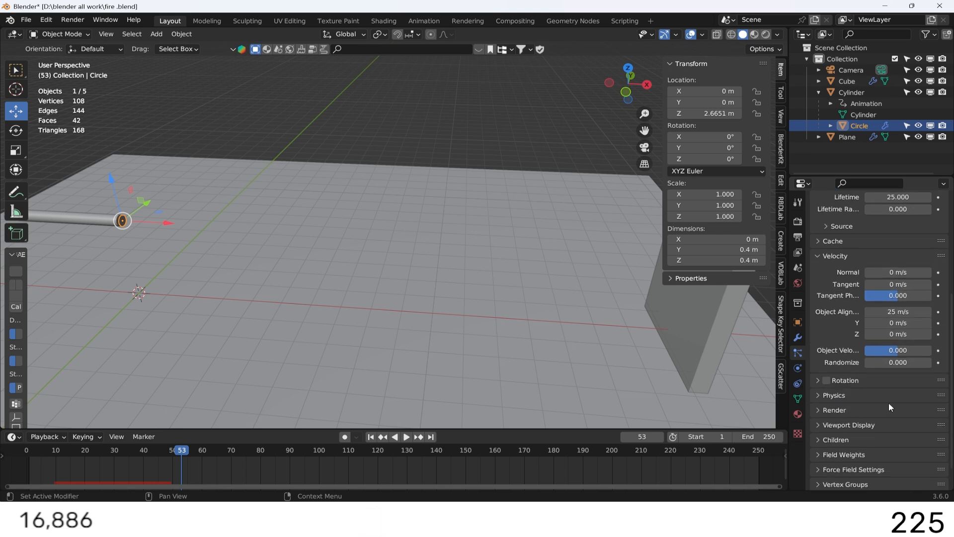
pyautogui.click(818, 393)
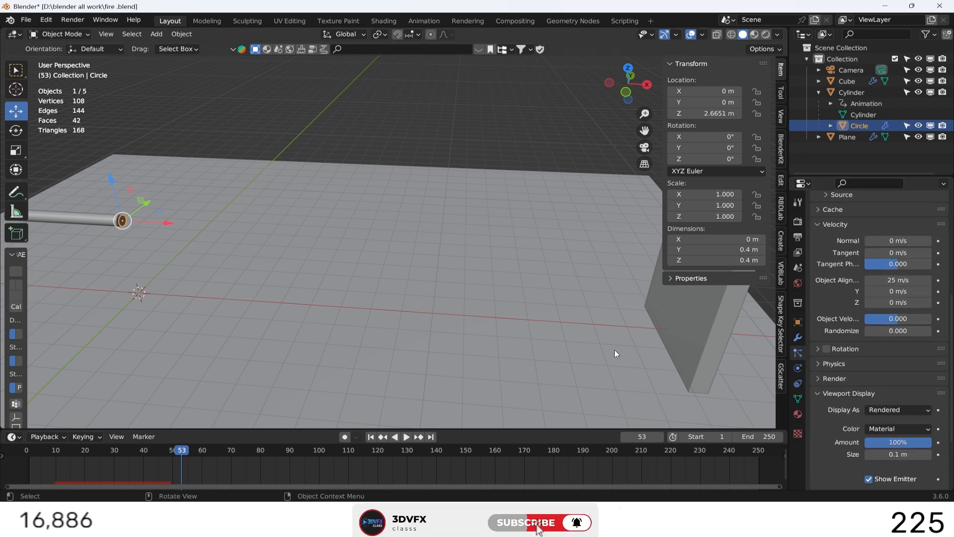
pyautogui.press('KP_0')
pyautogui.scroll(4, 305, 249)
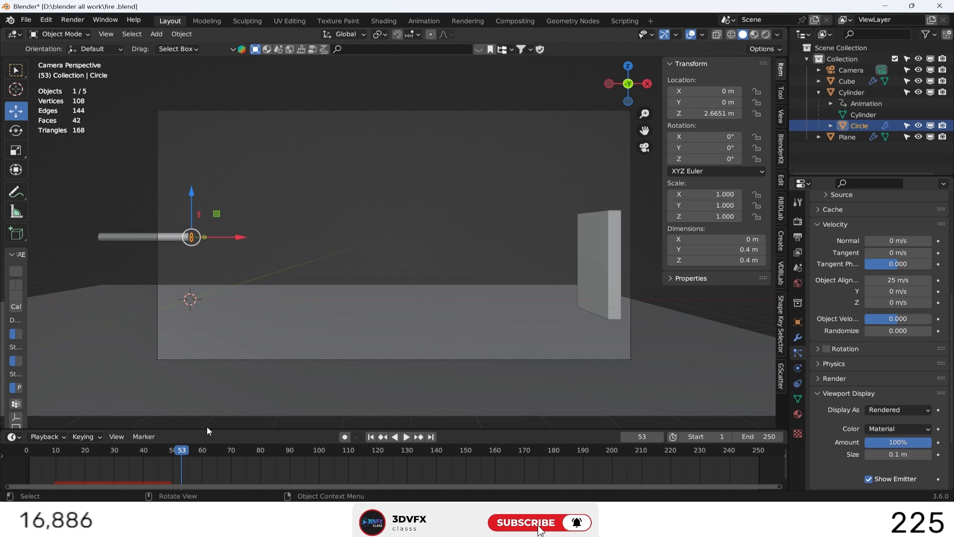
pyautogui.moveTo(181, 448); pyautogui.dragTo(111, 445)
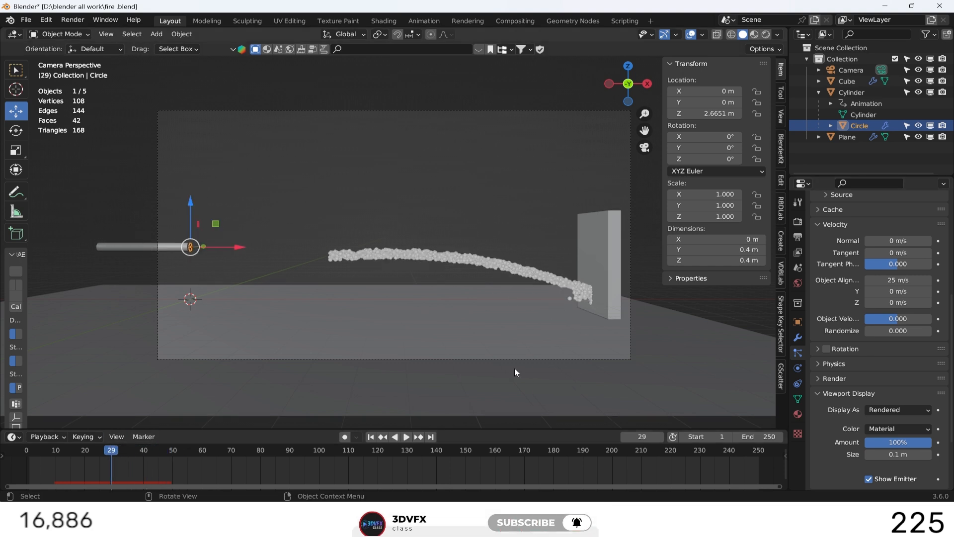
# Set the disc's particle velocity Randomize to 1 and play the simulation from the first frame.
pyautogui.click(887, 332)
pyautogui.write('1')
pyautogui.press('Return')
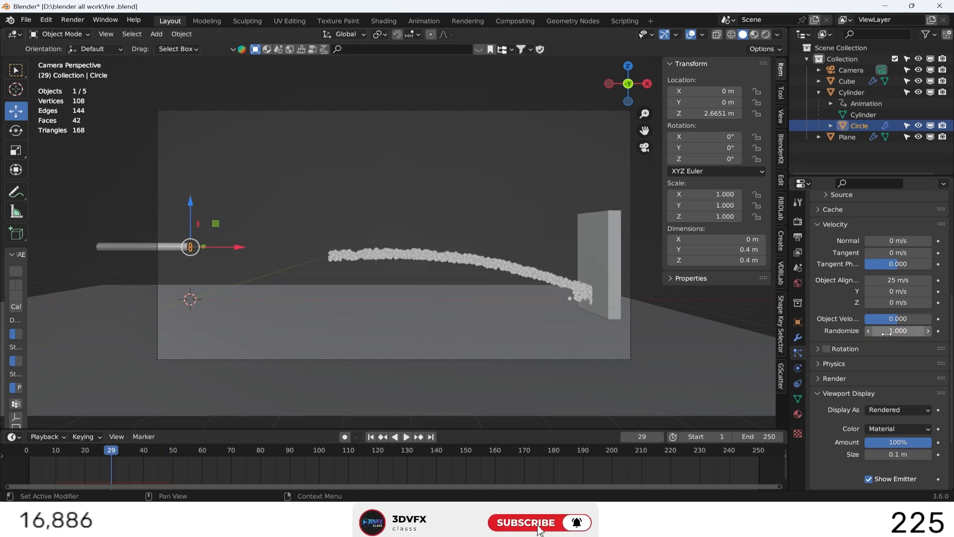
pyautogui.click(371, 437)
pyautogui.click(407, 438)
pyautogui.click(406, 438)
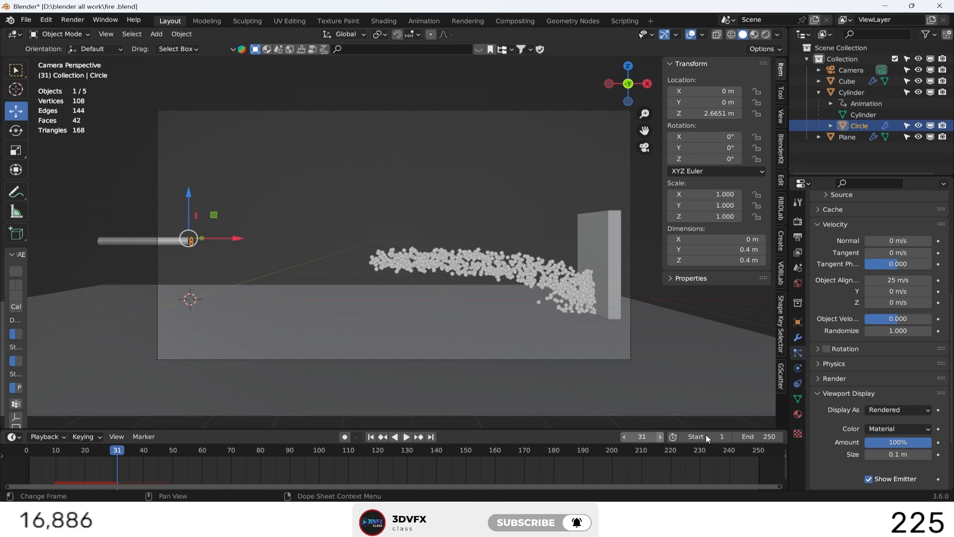
# Set the particles' viewport display size to 0.03 m and return to the first frame.
pyautogui.moveTo(898, 454)
pyautogui.mouseDown()
pyautogui.moveTo(906, 454)
pyautogui.moveTo(890, 454)
pyautogui.mouseUp()
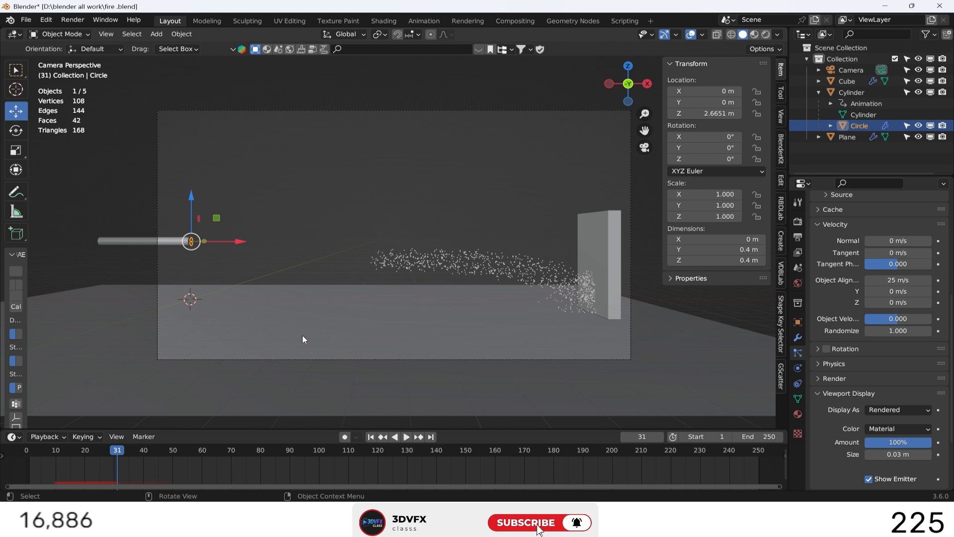
pyautogui.click(370, 436)
# Review the particle system's Render, Physics and Rotation settings, and collapse the Viewport Display and Velocity sections.
pyautogui.scroll(-5, 830, 431)
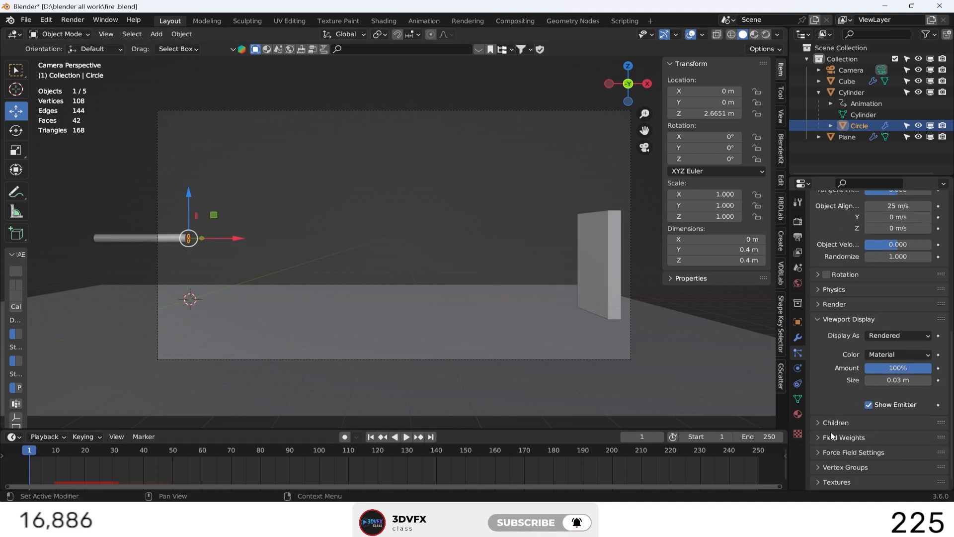
pyautogui.click(815, 305)
pyautogui.click(816, 379)
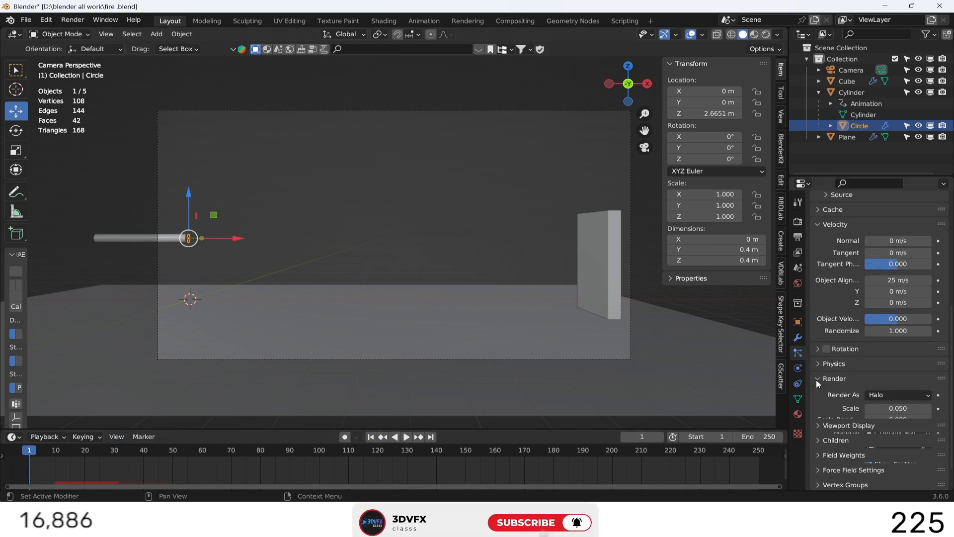
pyautogui.click(815, 379)
pyautogui.click(816, 364)
pyautogui.click(817, 366)
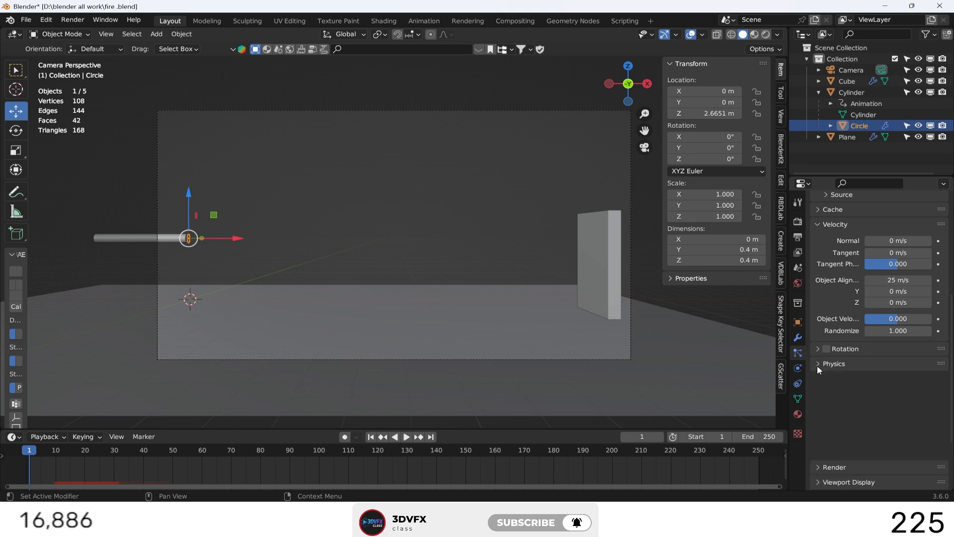
pyautogui.click(818, 348)
pyautogui.click(817, 348)
pyautogui.scroll(5, 817, 333)
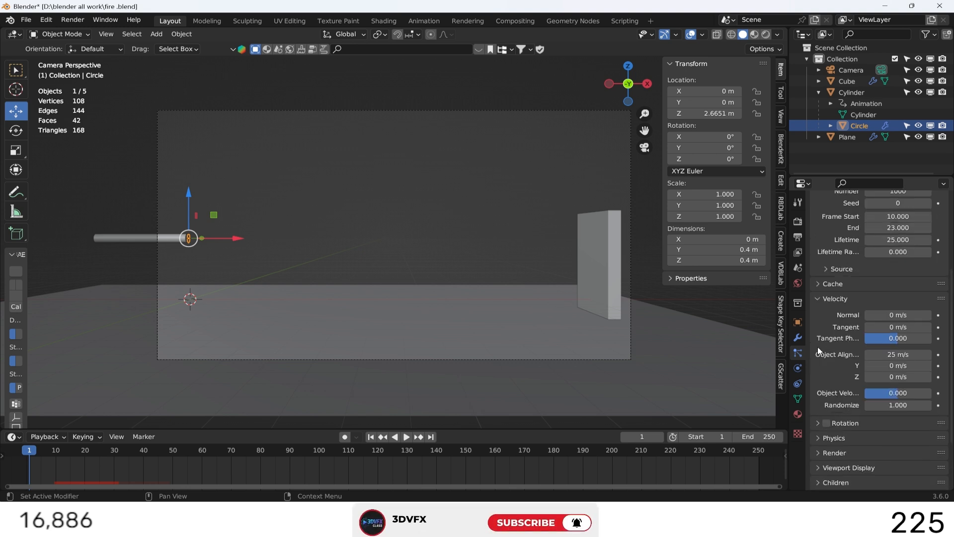
pyautogui.click(818, 318)
pyautogui.scroll(5, 816, 312)
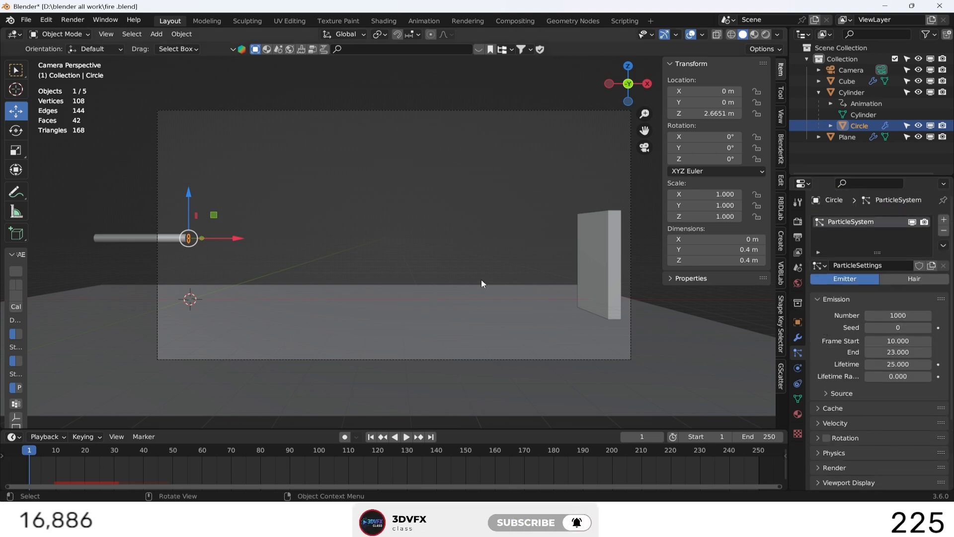
# Duplicate the emitter disc in place and make its particle settings a single-user copy.
pyautogui.hotkey('shift', 'd')
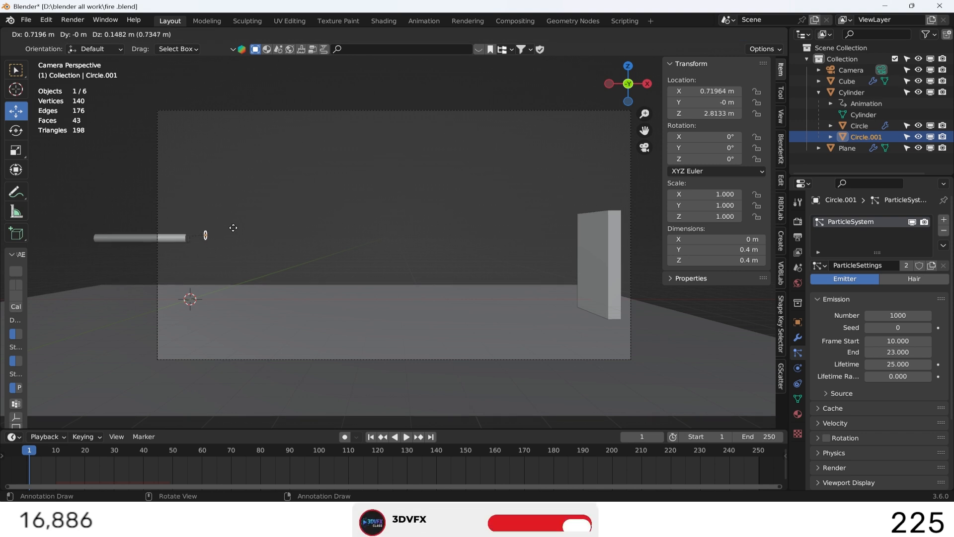
pyautogui.rightClick(233, 228)
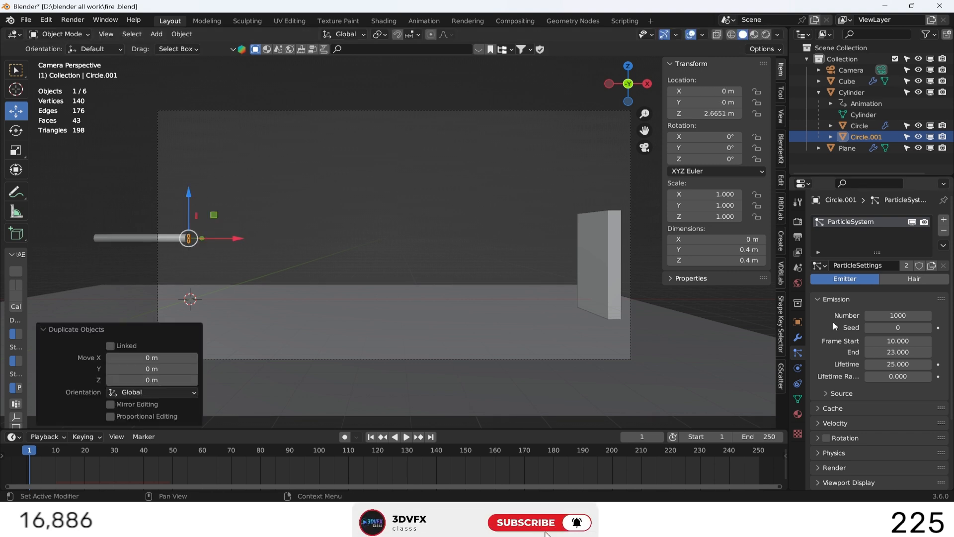
pyautogui.click(908, 264)
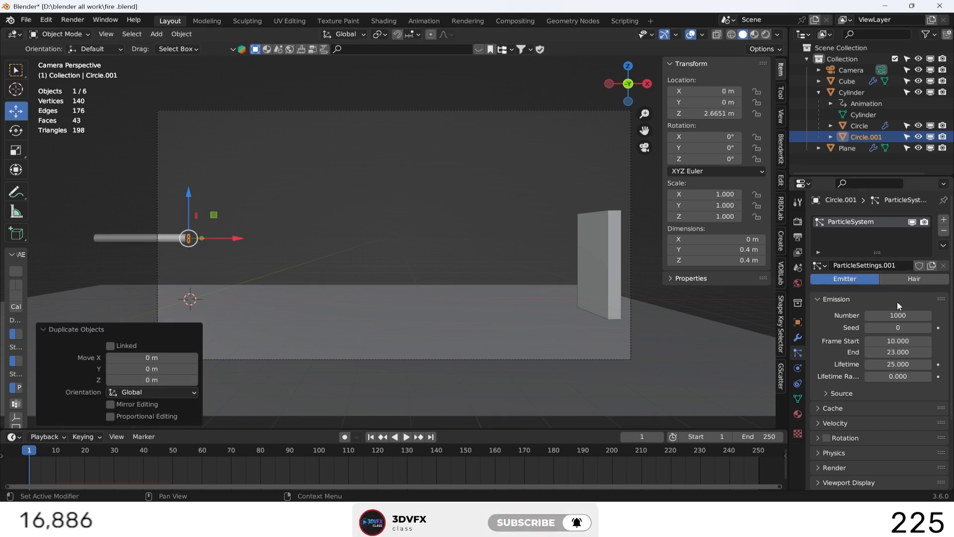
# Set the duplicated disc's particle emission to Frame Start 35, End 50 and Number 1500.
pyautogui.click(898, 340)
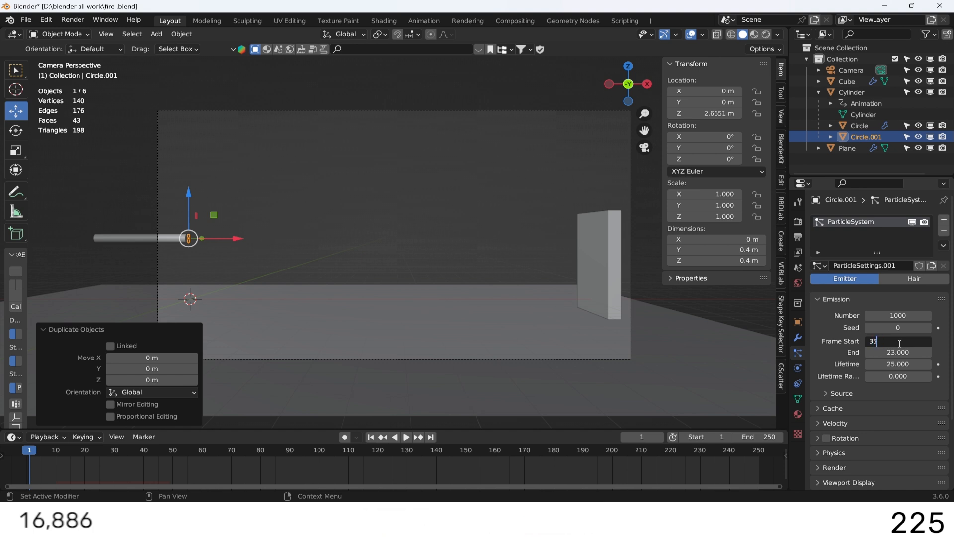
pyautogui.write('35')
pyautogui.press('Return')
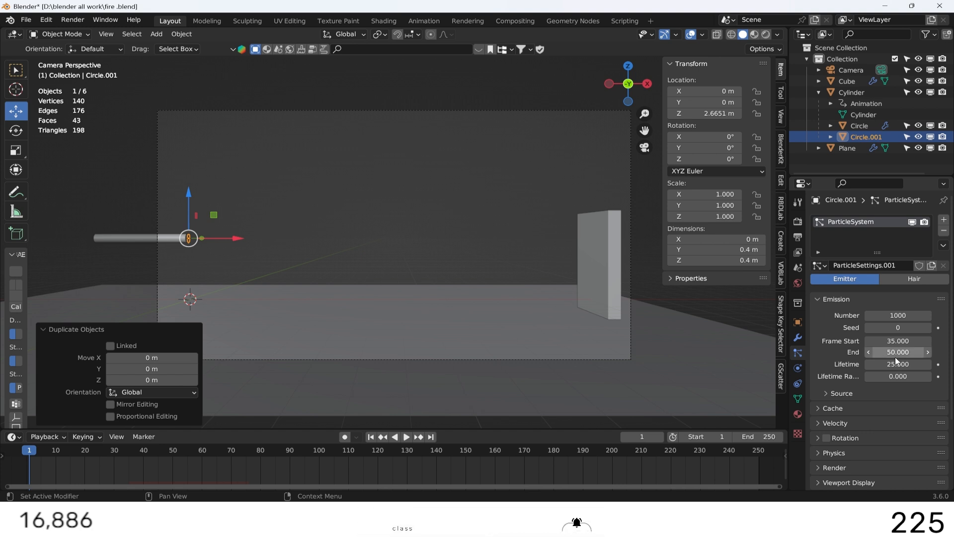
pyautogui.click(897, 315)
pyautogui.write('15')
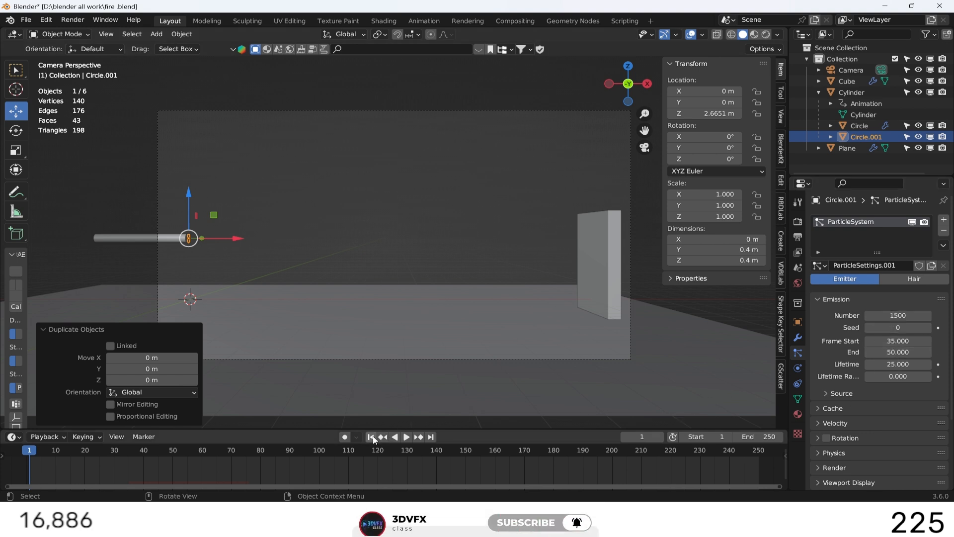
# Play the simulation to check the second burst and return to the first frame.
pyautogui.click(406, 436)
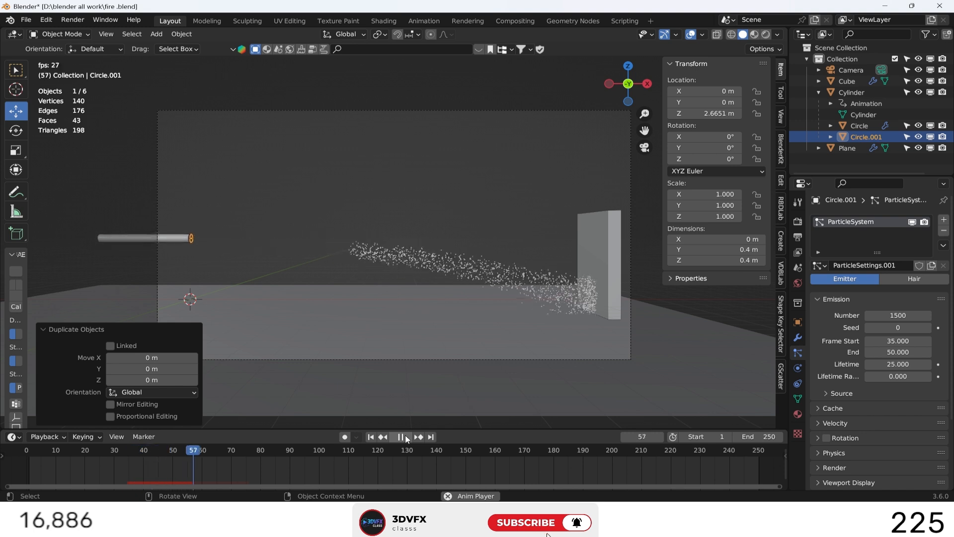
pyautogui.click(404, 436)
pyautogui.click(378, 437)
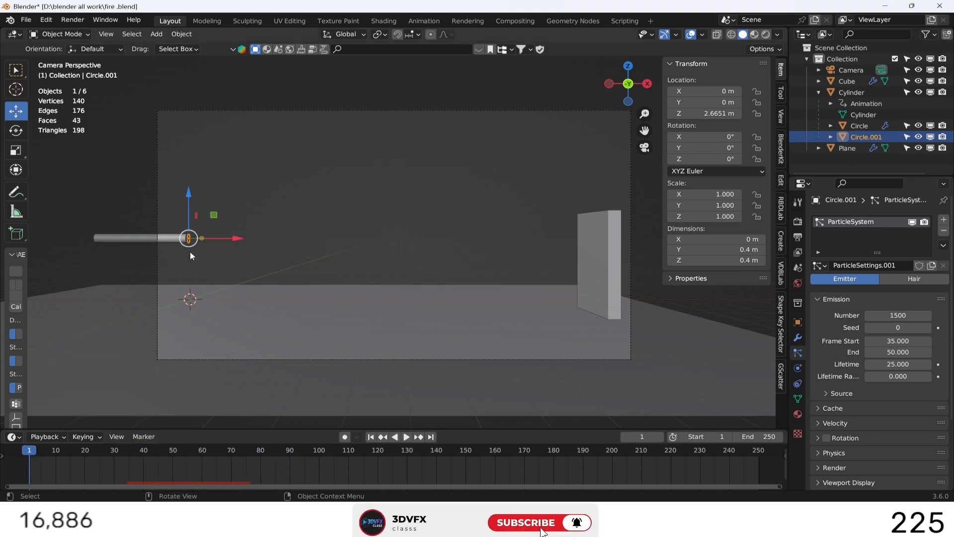
# Duplicate the second emitter disc in place and make the new copy's particle settings single-user.
pyautogui.hotkey('shift', 'd')
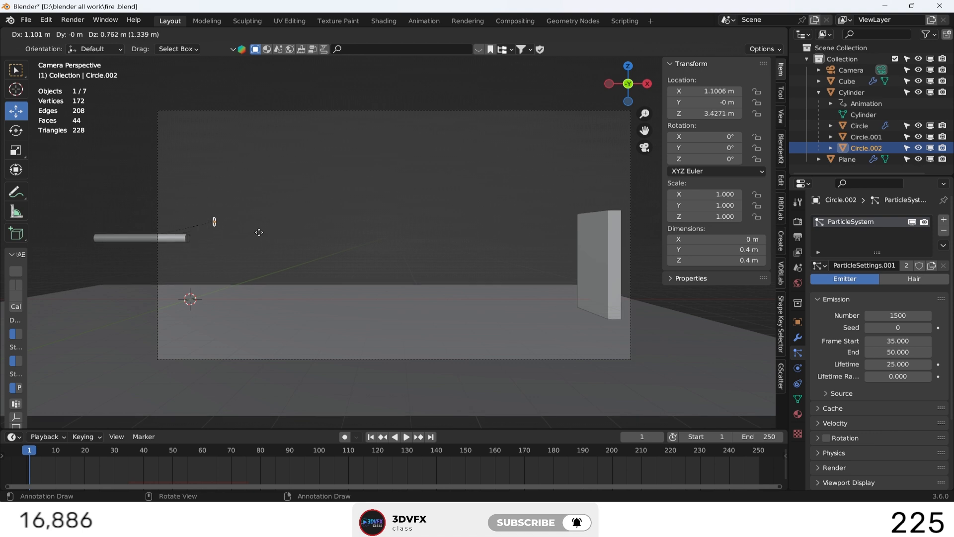
pyautogui.press('Escape')
pyautogui.click(899, 315)
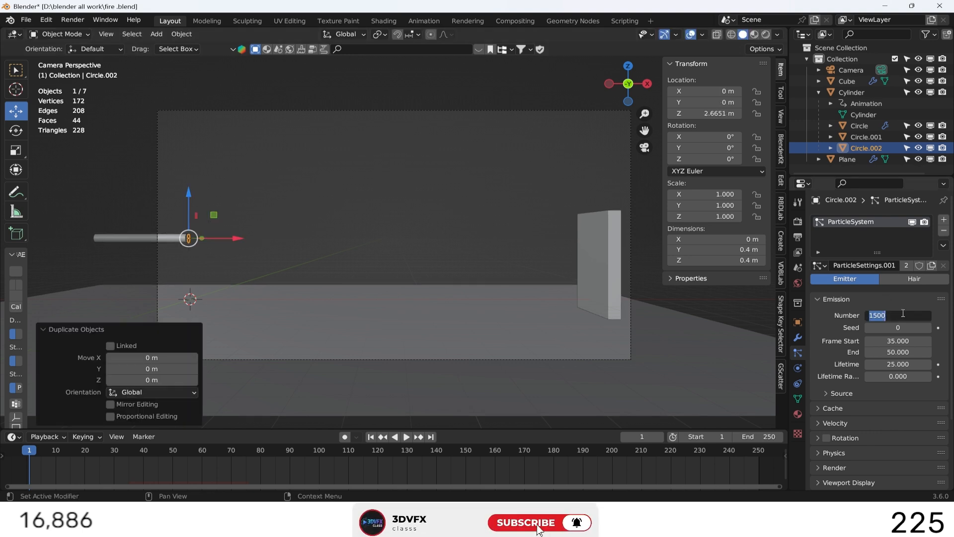
pyautogui.click(903, 262)
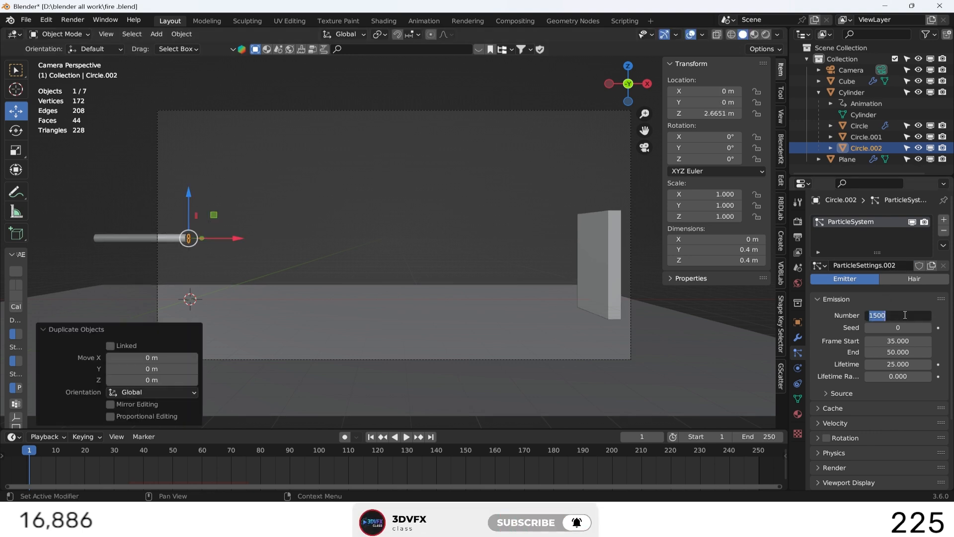
# Set the third disc's particle emission to Number 7000, Frame Start 80 and End 200.
pyautogui.write('7000')
pyautogui.press('Return')
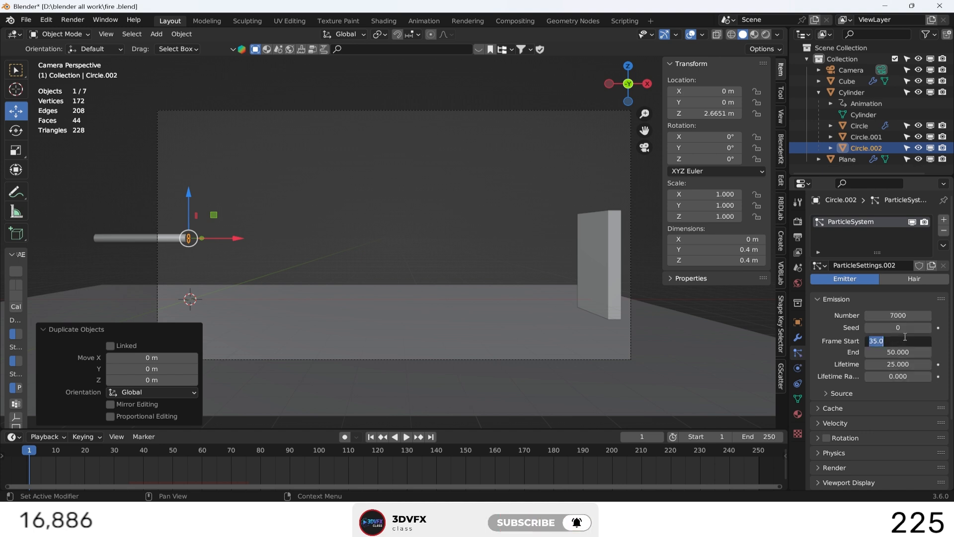
pyautogui.press('BackSpace')
pyautogui.write('80')
pyautogui.press('Return')
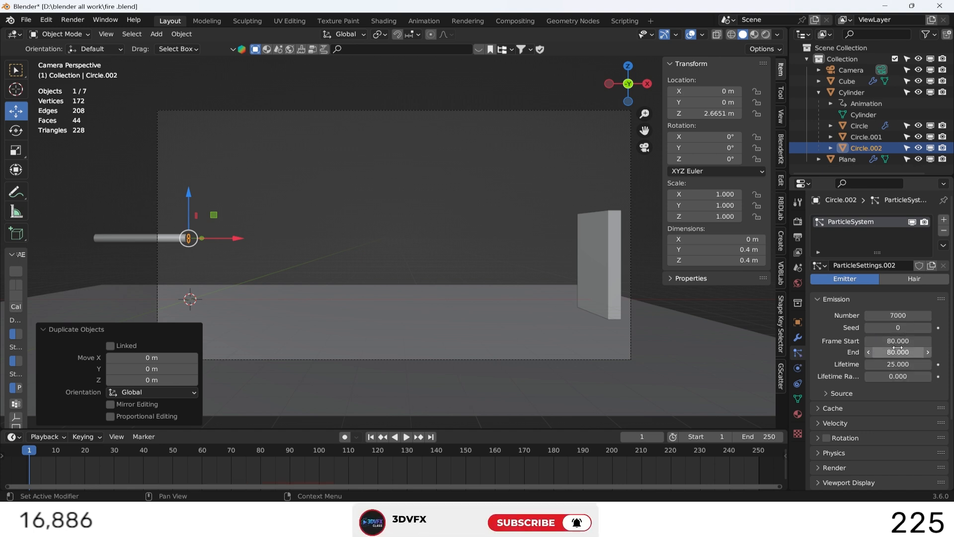
pyautogui.click(898, 349)
pyautogui.write('20')
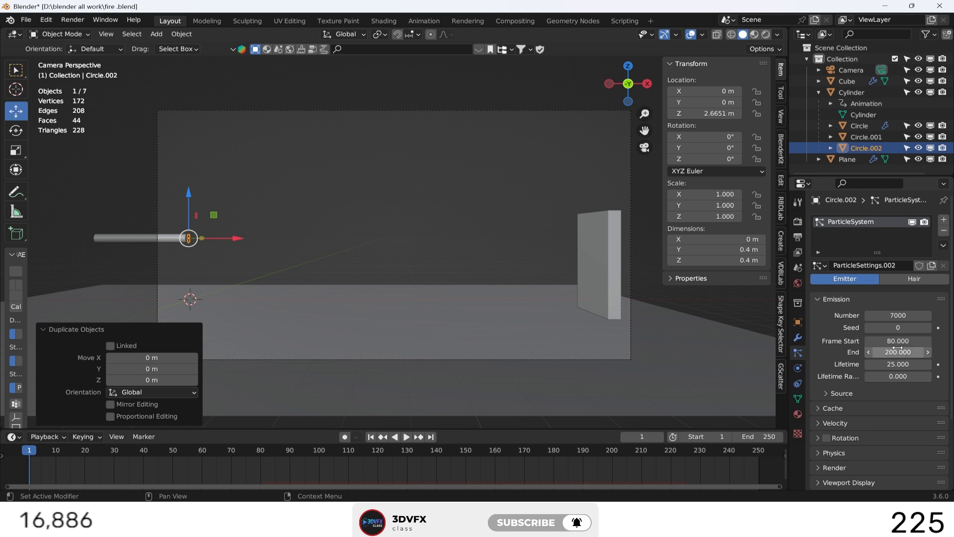
# Set the scene's end frame to 200.
pyautogui.click(768, 433)
pyautogui.write('200')
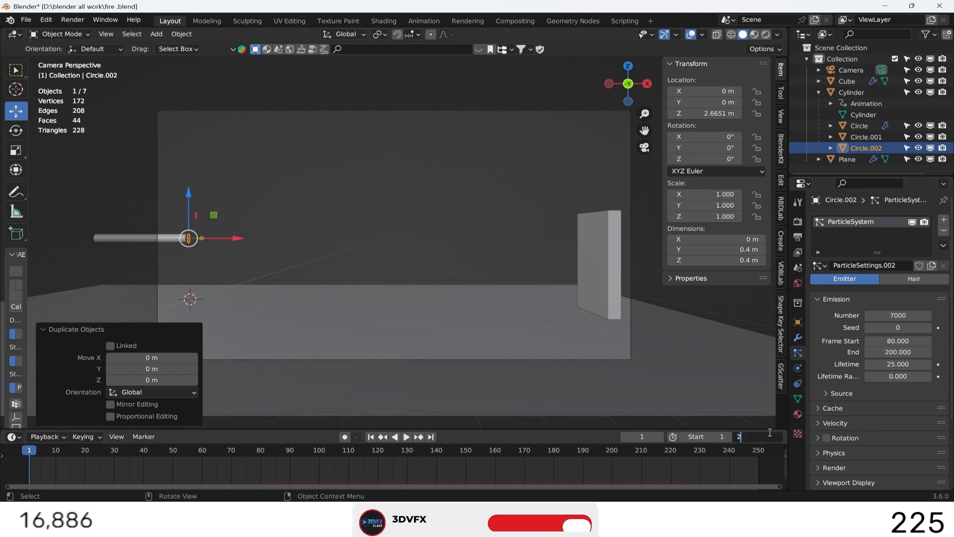
pyautogui.press('Return')
# Set the third disc's particle velocity along its object-aligned X axis to 27 m/s.
pyautogui.scroll(-1, 861, 389)
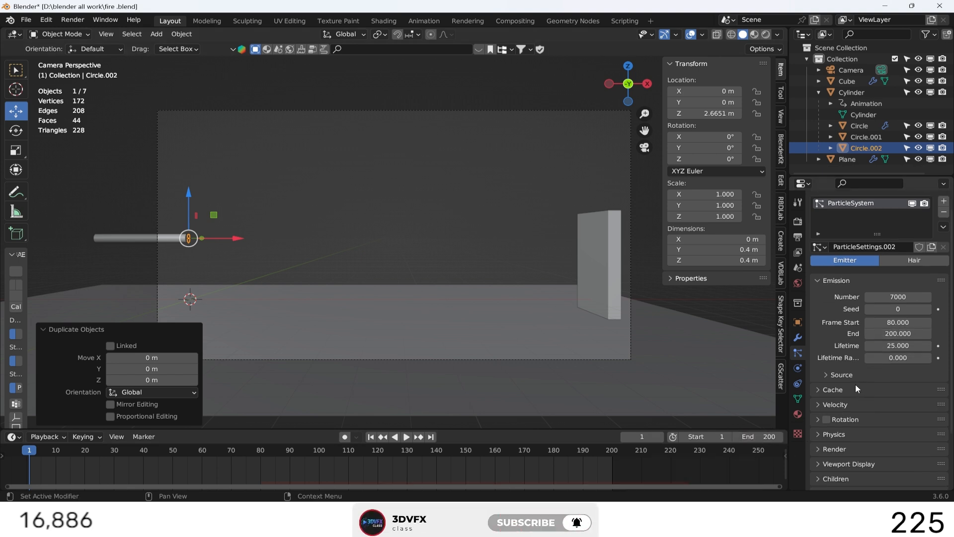
pyautogui.click(863, 404)
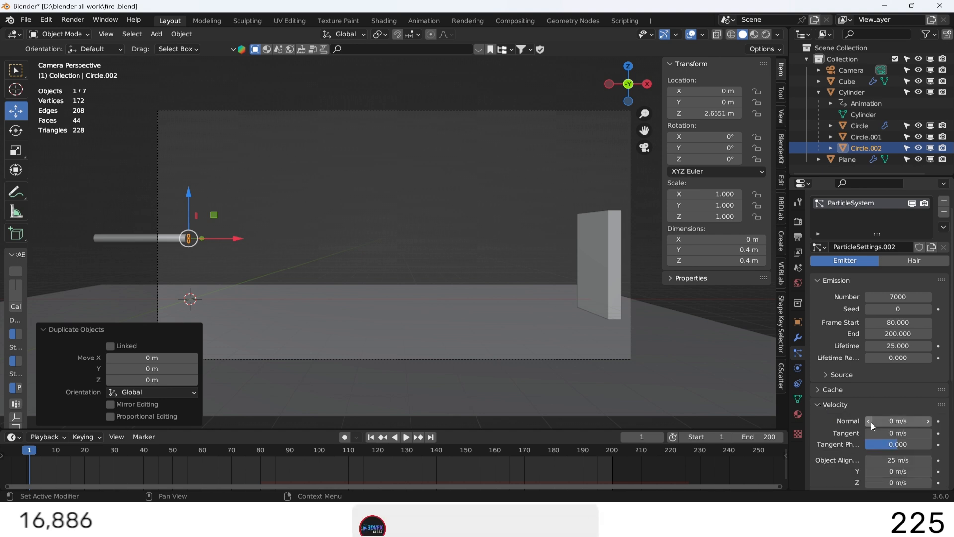
pyautogui.click(896, 458)
pyautogui.write('27')
pyautogui.press('Return')
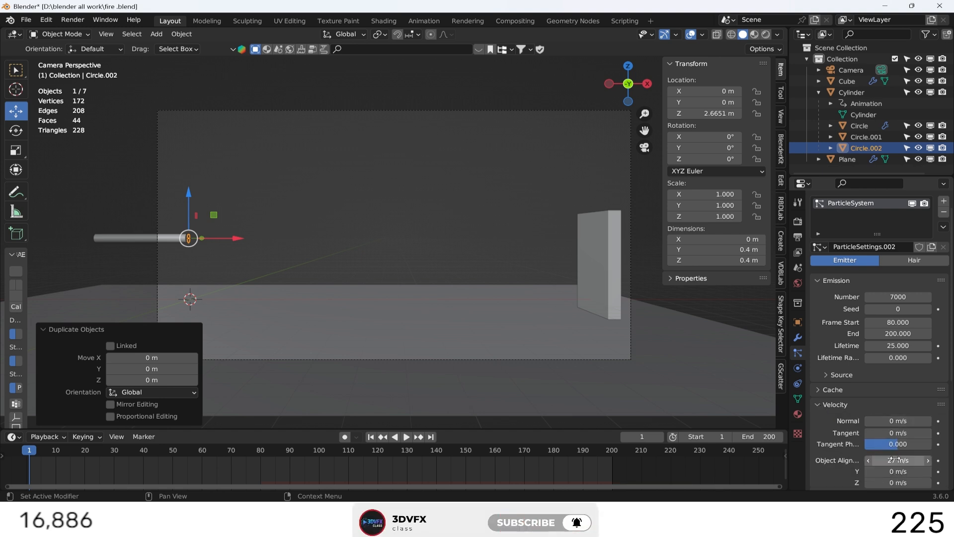
# Play the simulation to check the third burst against the wall and return to the first frame.
pyautogui.click(406, 437)
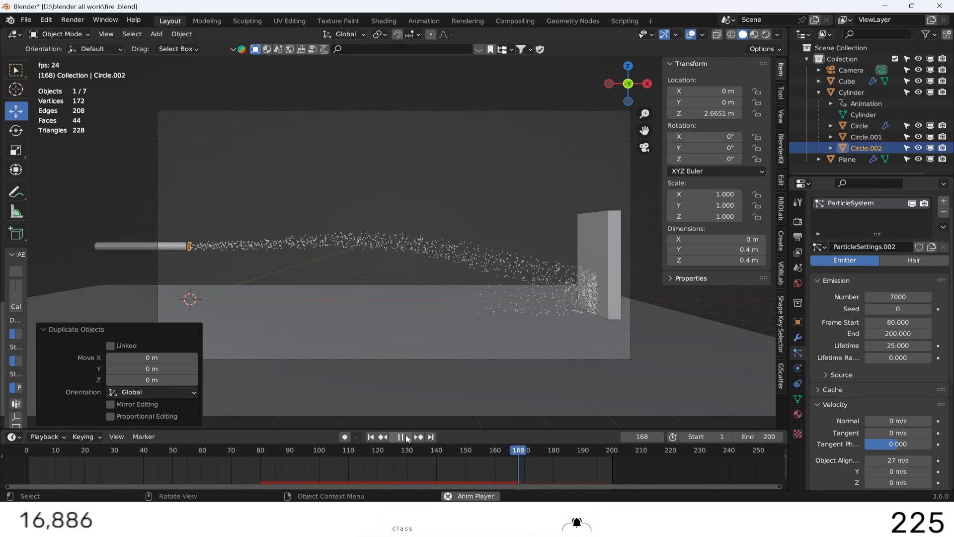
pyautogui.click(406, 437)
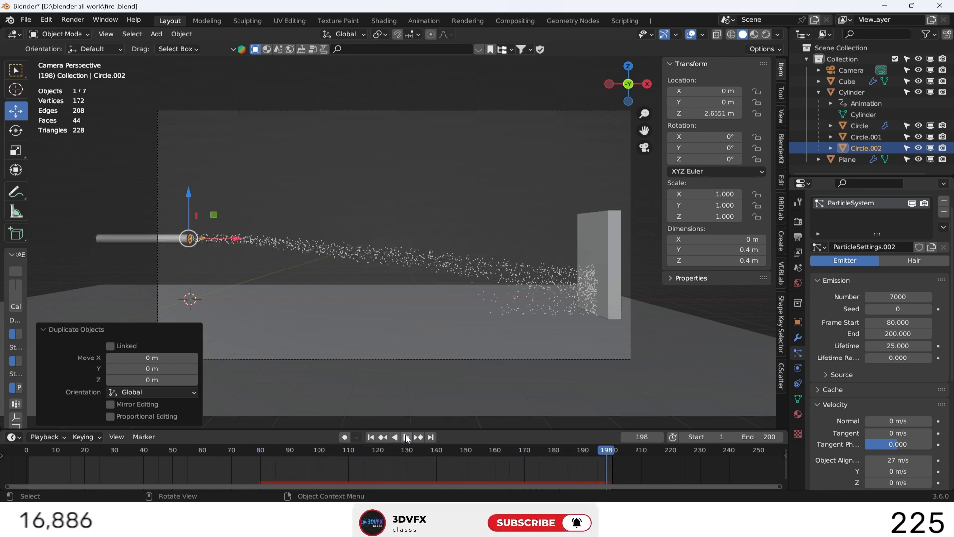
pyautogui.click(373, 437)
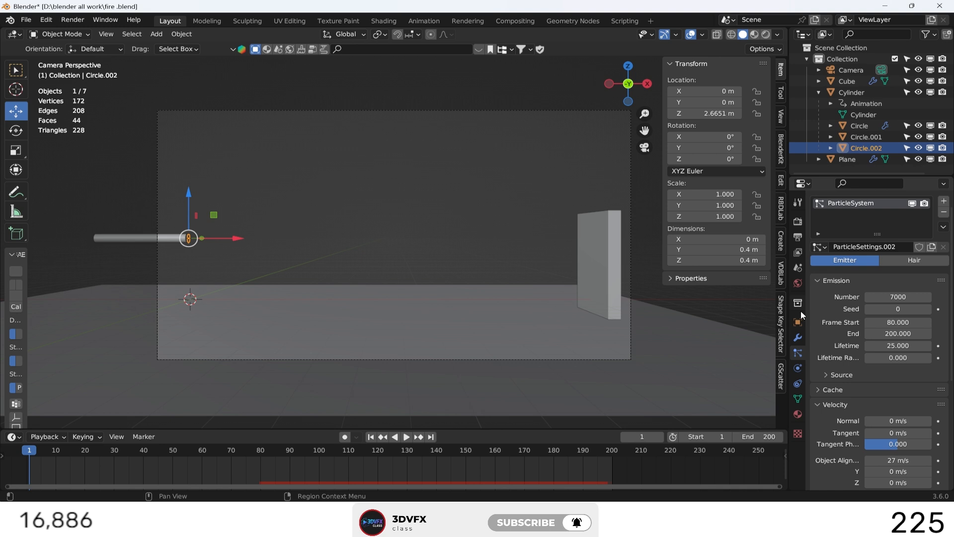
# Add a new cube to the scene at the world origin.
pyautogui.click(798, 337)
pyautogui.click(352, 244)
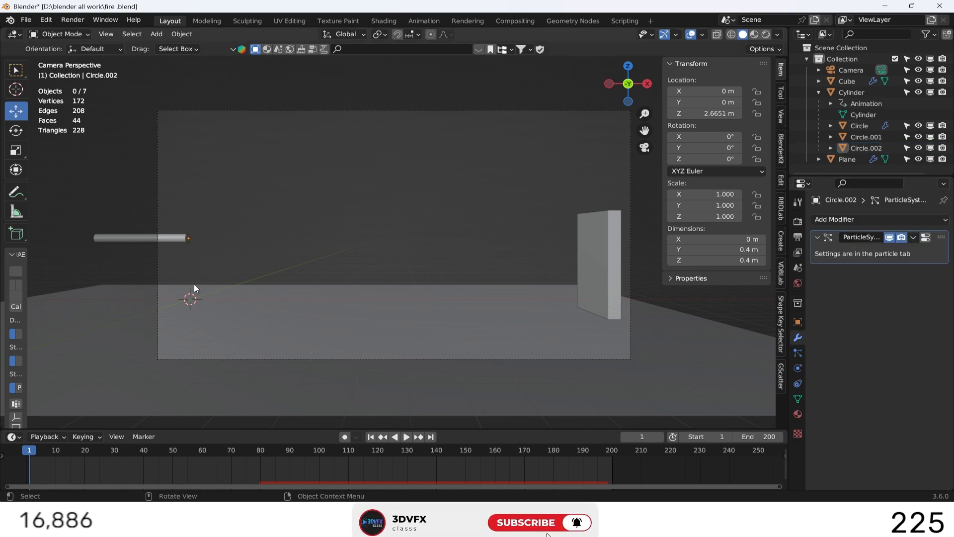
pyautogui.hotkey('shift', 'a')
pyautogui.click(277, 52)
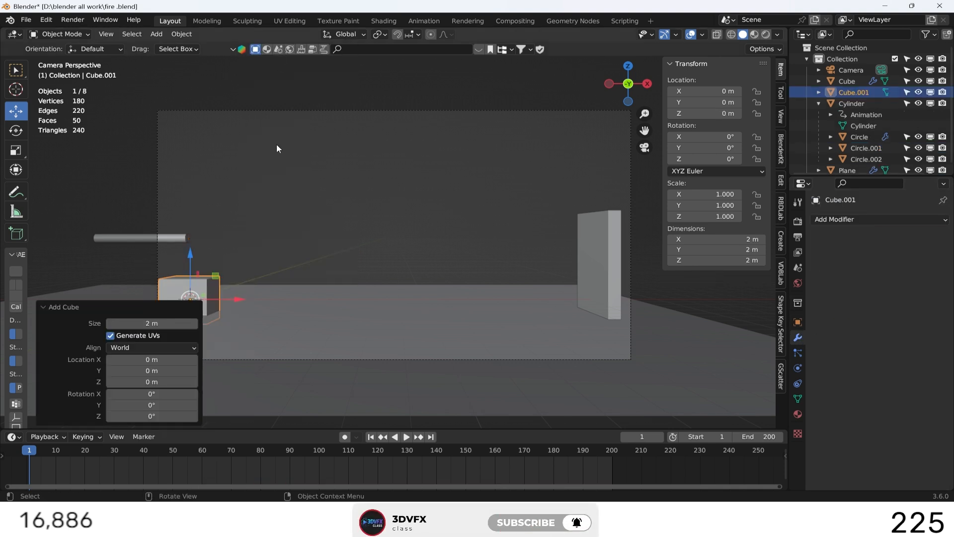
# Scale the new cube by about 3.6 and move it to about X 1.73 m, Z 2.84 m around the pipe's mouth.
pyautogui.moveTo(188, 252); pyautogui.dragTo(194, 241)
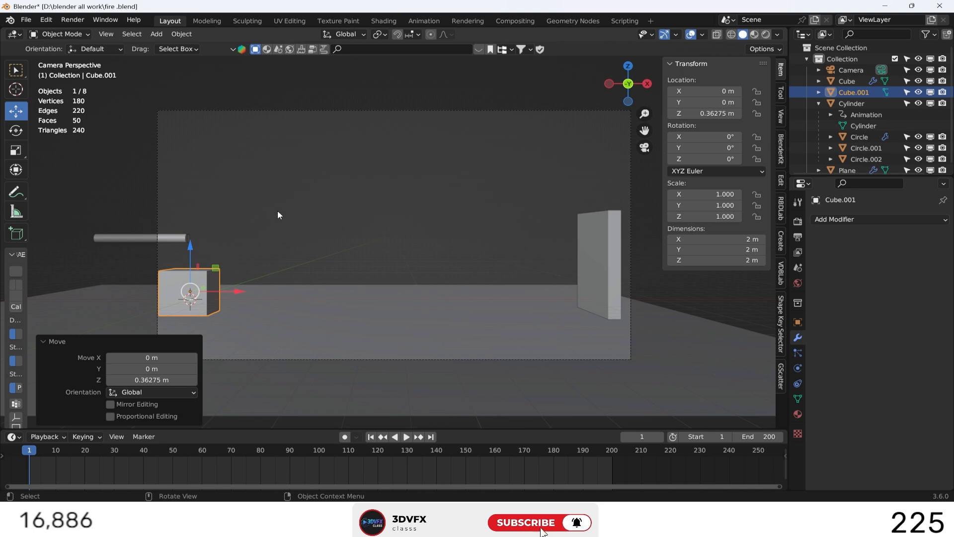
pyautogui.press('s')
pyautogui.click(611, 180)
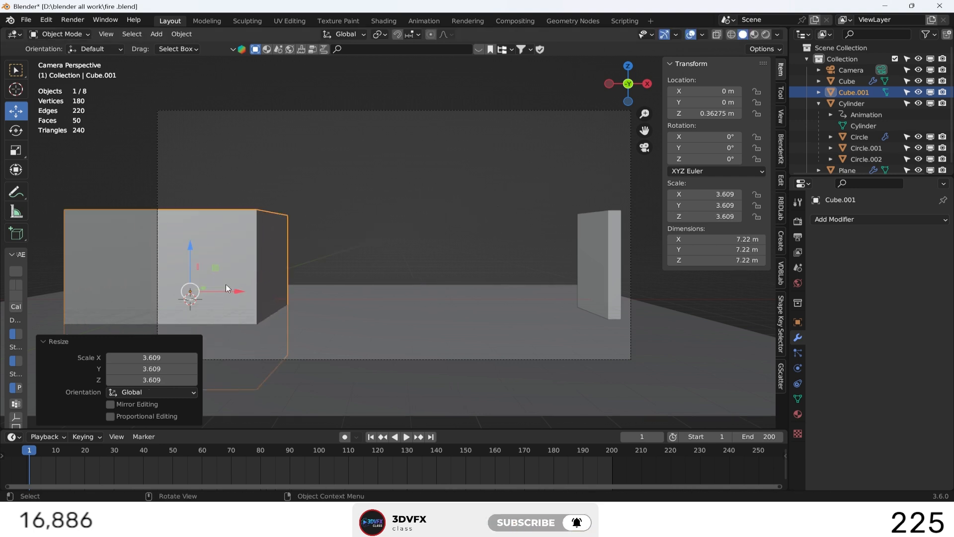
pyautogui.moveTo(225, 288); pyautogui.dragTo(266, 289)
pyautogui.moveTo(226, 258); pyautogui.dragTo(236, 196)
# Add fluid physics to the new cube and set its type to Domain.
pyautogui.click(798, 352)
pyautogui.click(798, 368)
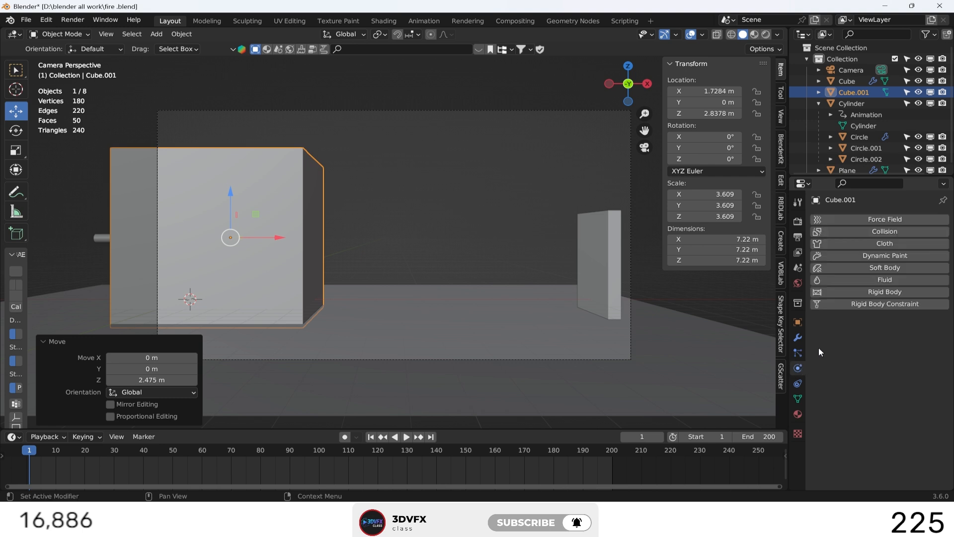
pyautogui.click(874, 279)
pyautogui.click(912, 337)
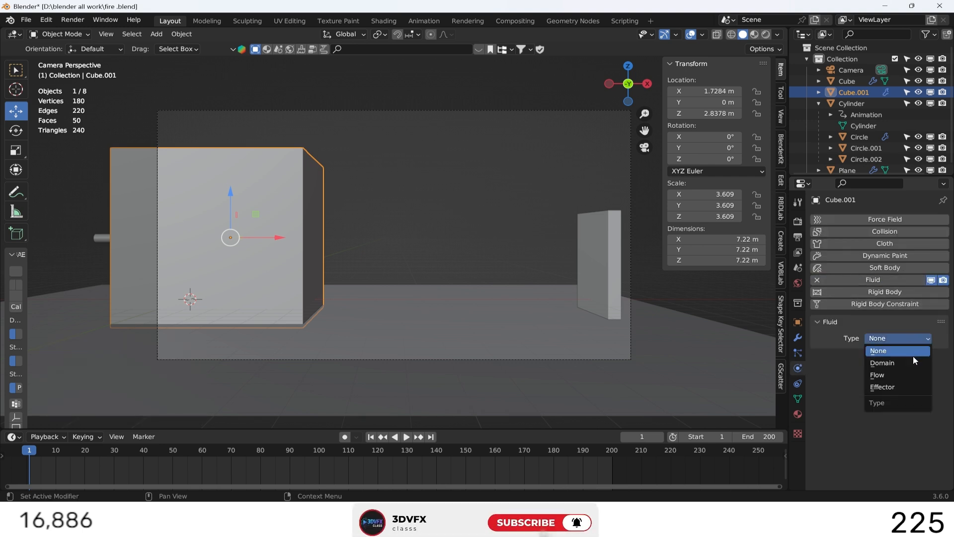
pyautogui.click(892, 365)
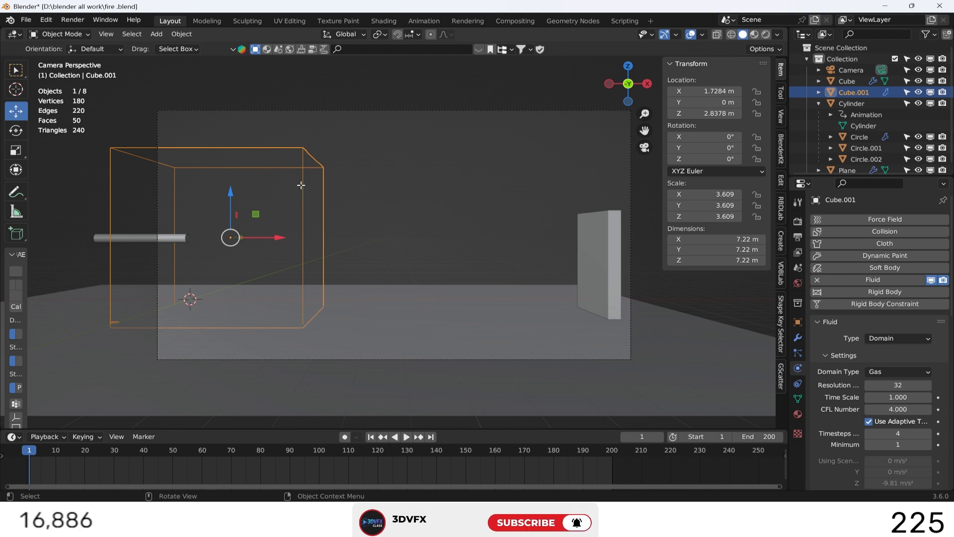
# Move the domain cube's wall-side face about 11.8 m along X in Edit Mode to reach the wall.
pyautogui.press('Tab')
pyautogui.moveTo(348, 124); pyautogui.dragTo(288, 344)
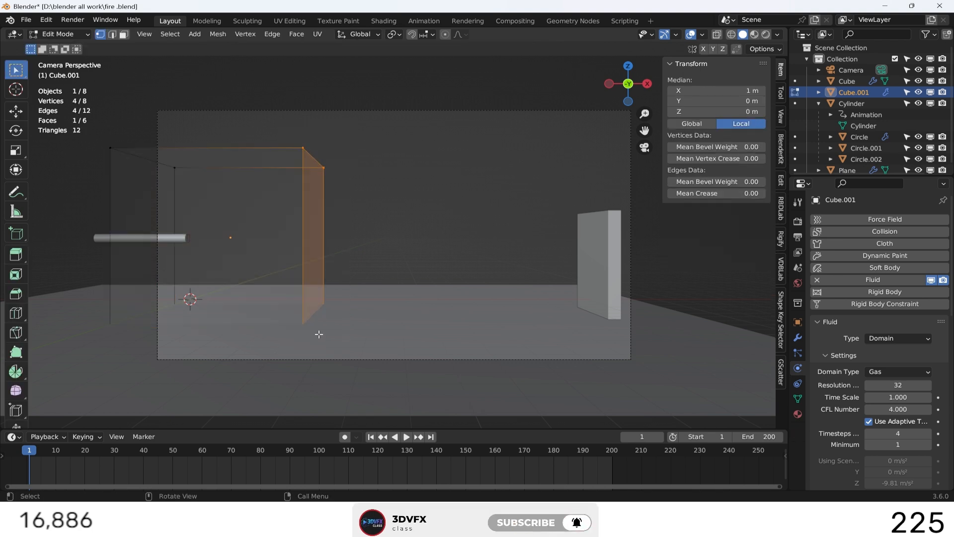
pyautogui.press('g')
pyautogui.press('x')
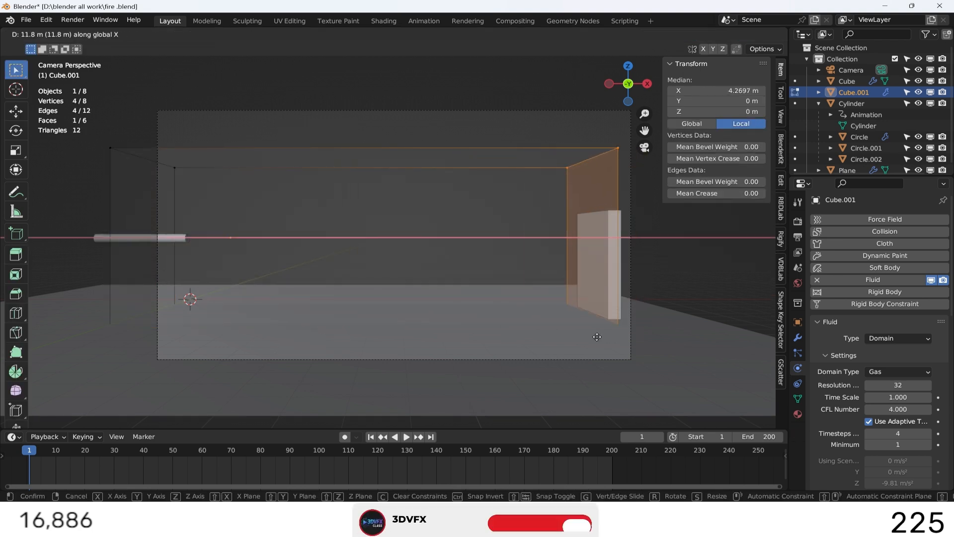
pyautogui.click(596, 337)
# In front view, move the domain's wall-side face about 0.23 m further along X so it slightly overlaps the wall.
pyautogui.scroll(3, 616, 323)
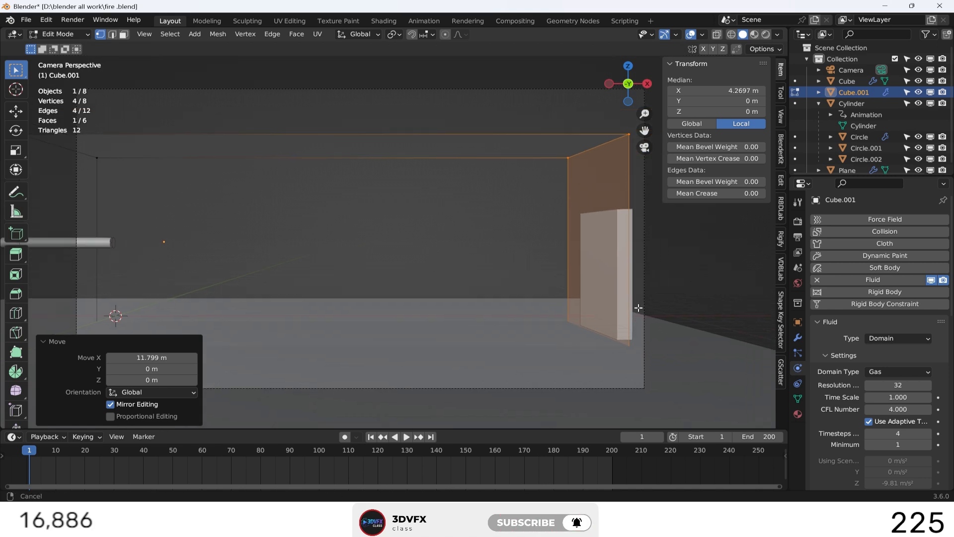
pyautogui.keyDown('shift'); pyautogui.moveTo(638, 307); pyautogui.dragTo(473, 293, button='middle'); pyautogui.keyUp('shift')
pyautogui.scroll(5, 475, 284)
pyautogui.moveTo(622, 91); pyautogui.dragTo(604, 103)
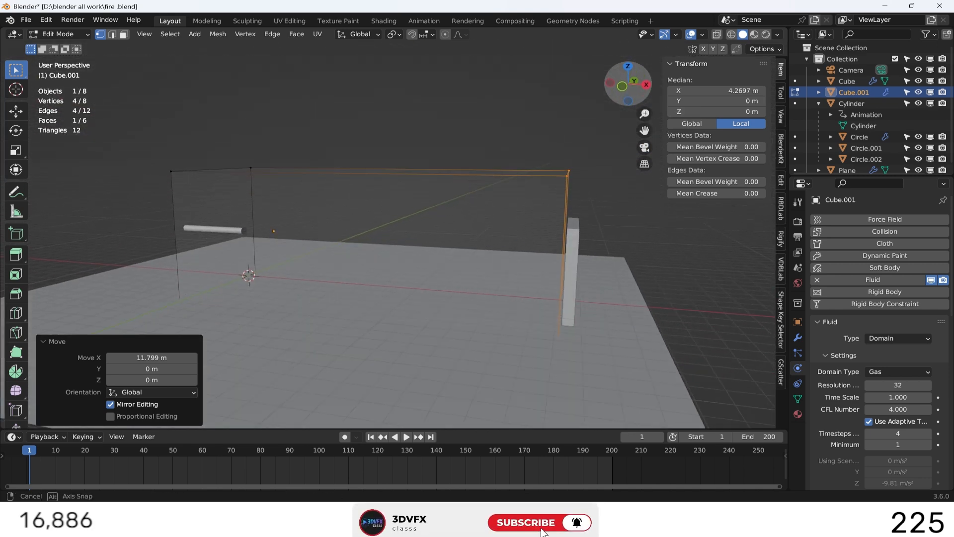
pyautogui.scroll(2, 623, 250)
pyautogui.click(621, 92)
pyautogui.scroll(2, 665, 264)
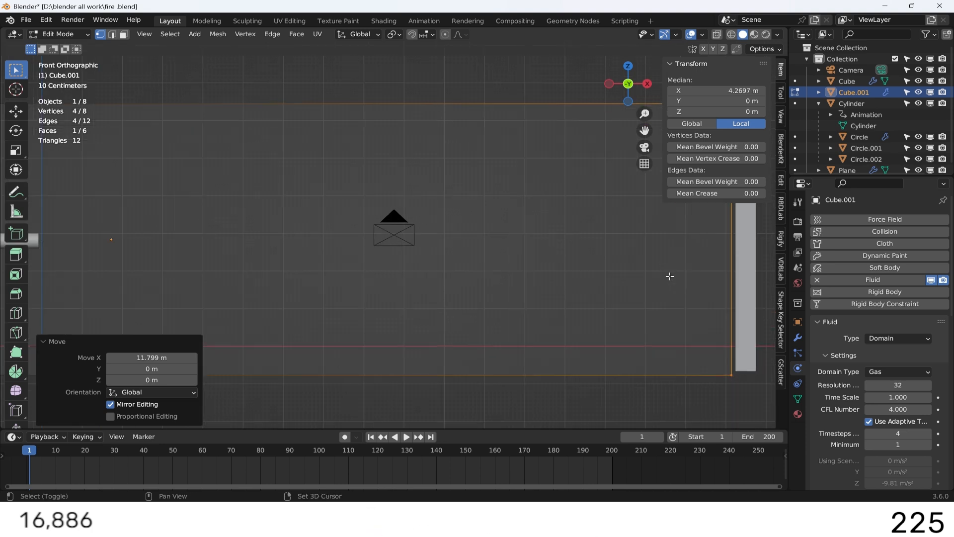
pyautogui.keyDown('shift'); pyautogui.moveTo(671, 276); pyautogui.dragTo(423, 276, button='middle'); pyautogui.keyUp('shift')
pyautogui.press('g')
pyautogui.press('x')
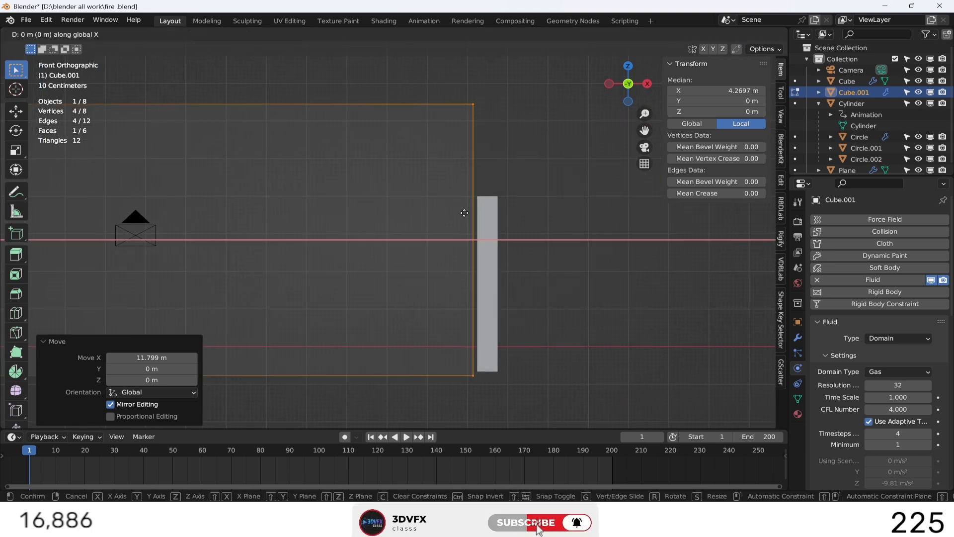
pyautogui.click(474, 213)
pyautogui.scroll(-5, 530, 232)
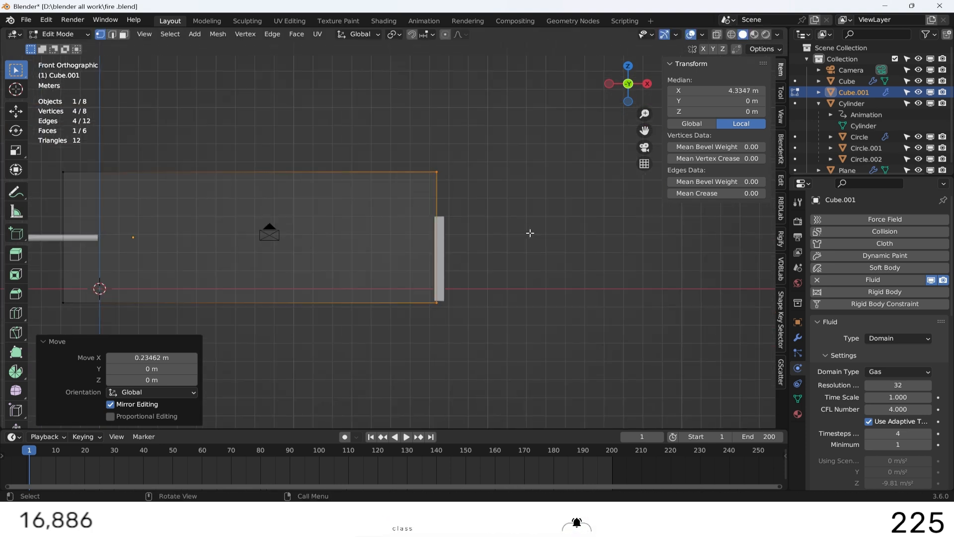
pyautogui.keyDown('shift'); pyautogui.moveTo(339, 313); pyautogui.dragTo(687, 317, button='middle'); pyautogui.keyUp('shift')
pyautogui.scroll(3, 560, 303)
pyautogui.keyDown('shift'); pyautogui.moveTo(560, 303); pyautogui.dragTo(450, 303, button='middle'); pyautogui.keyUp('shift')
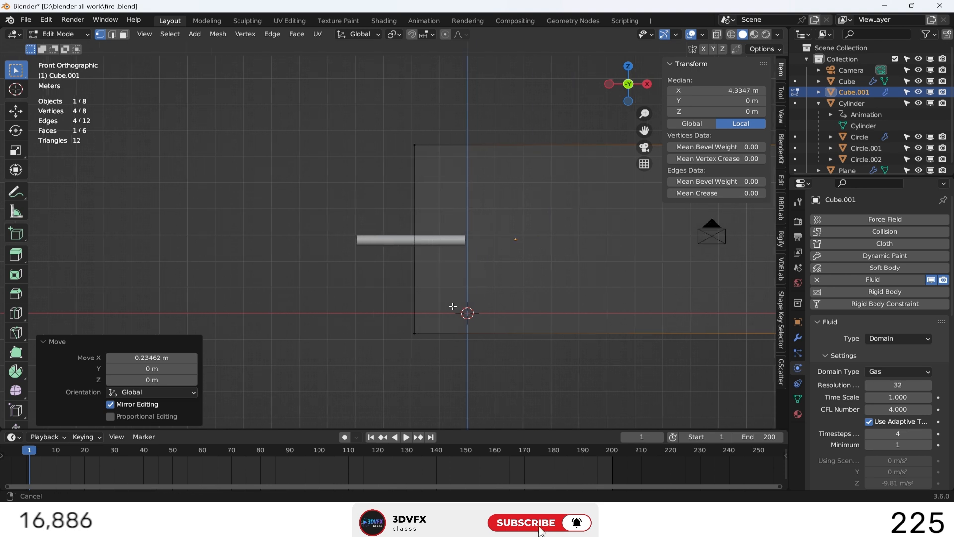
pyautogui.moveTo(357, 119); pyautogui.dragTo(440, 346)
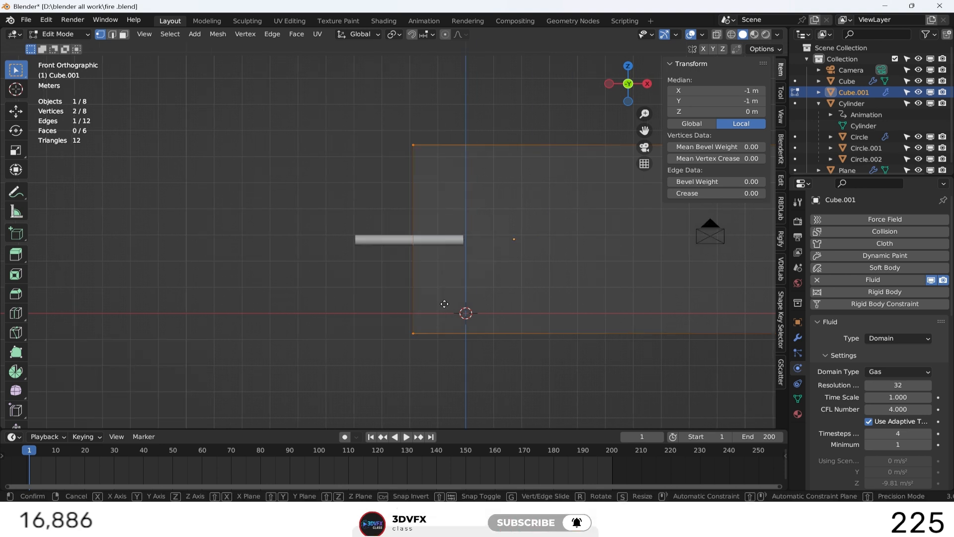
pyautogui.press('g')
pyautogui.press('x')
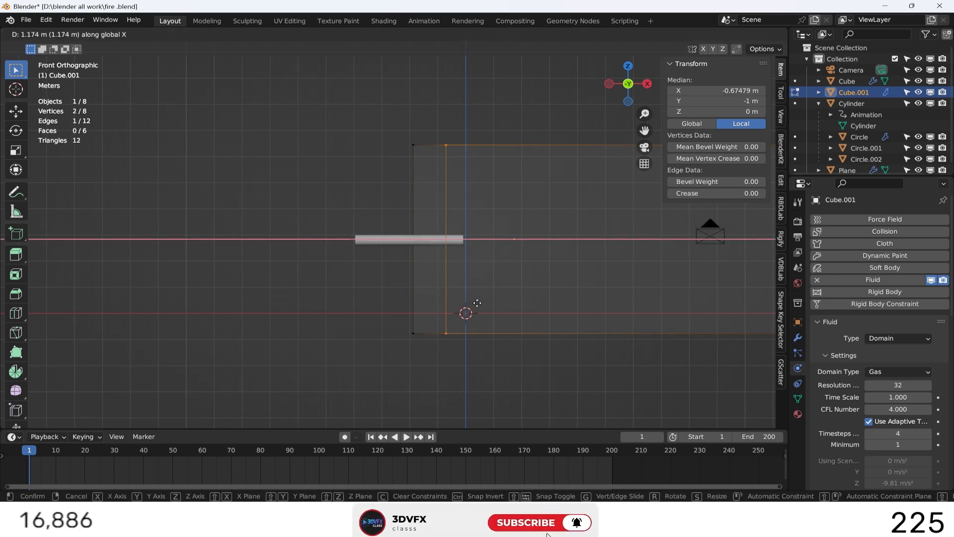
pyautogui.rightClick(478, 302)
# Move the domain's whole pipe-side face inward along X to just behind the pipe's mouth, making the domain about 17.9 m long.
pyautogui.scroll(-4, 556, 307)
pyautogui.moveTo(631, 91); pyautogui.dragTo(629, 113)
pyautogui.moveTo(362, 141); pyautogui.dragTo(430, 314)
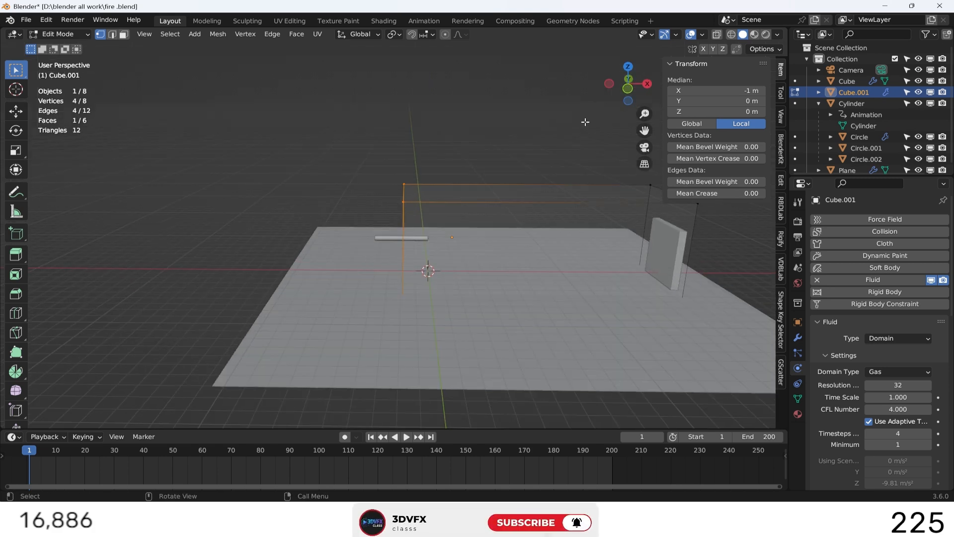
pyautogui.click(629, 88)
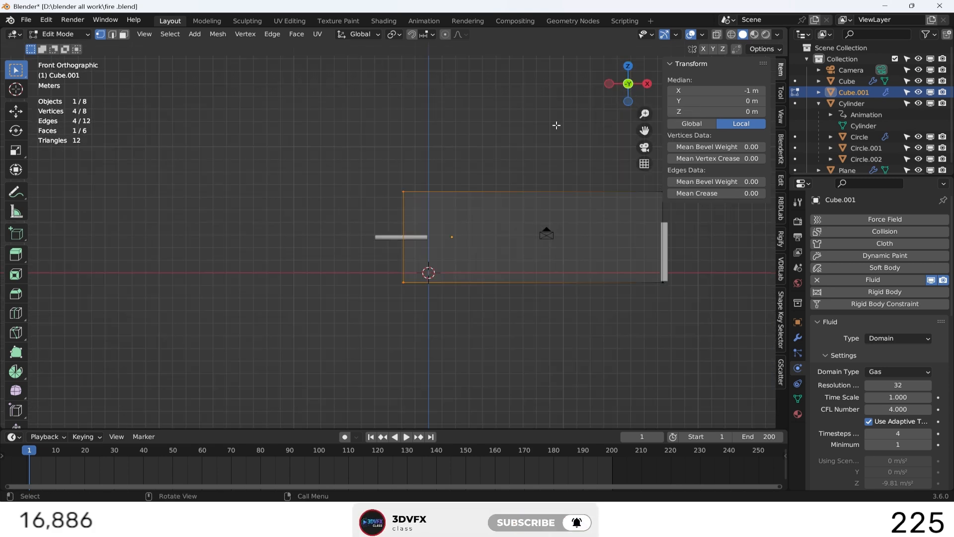
pyautogui.scroll(3, 447, 234)
pyautogui.press('g')
pyautogui.press('x')
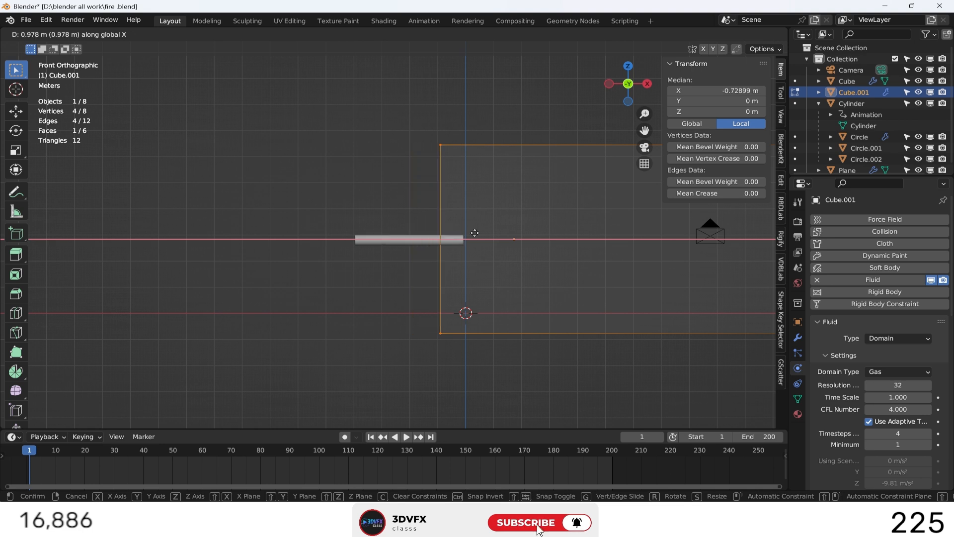
pyautogui.click(449, 221)
pyautogui.click(404, 188)
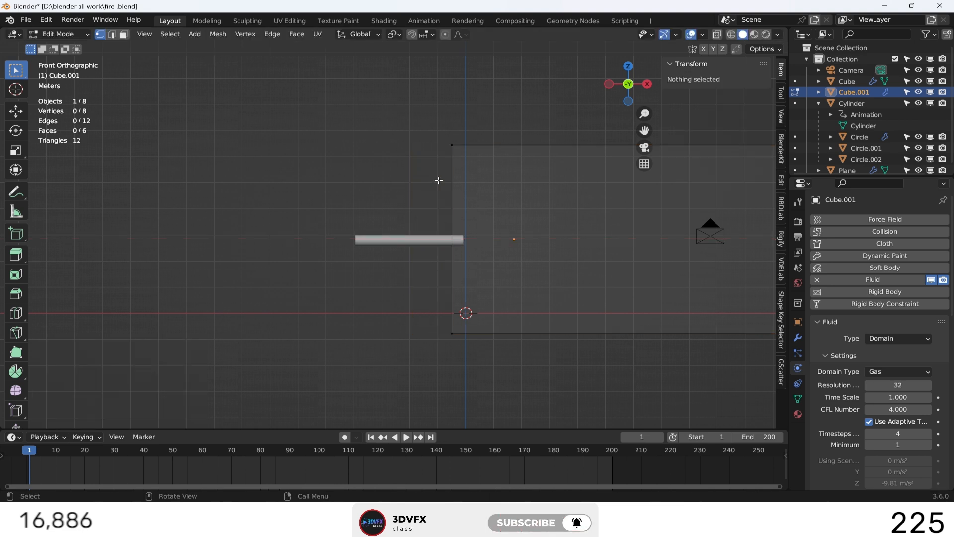
# Return to the camera view and leave Edit Mode on the domain cube.
pyautogui.moveTo(630, 86)
pyautogui.mouseDown()
pyautogui.moveTo(622, 100)
pyautogui.moveTo(627, 86)
pyautogui.mouseUp()
pyautogui.press('KP_0')
pyautogui.scroll(-3, 501, 212)
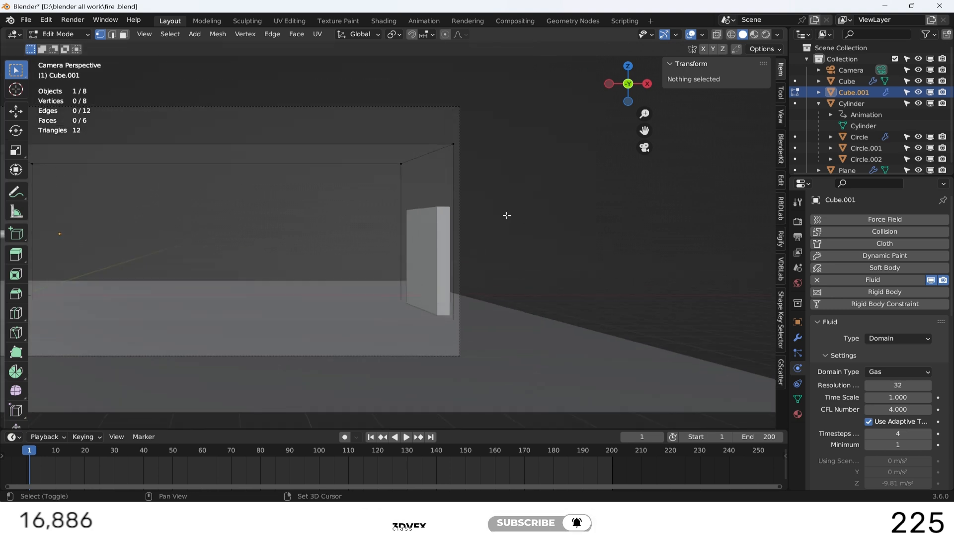
pyautogui.keyDown('shift'); pyautogui.moveTo(506, 215); pyautogui.dragTo(718, 194, button='middle'); pyautogui.keyUp('shift')
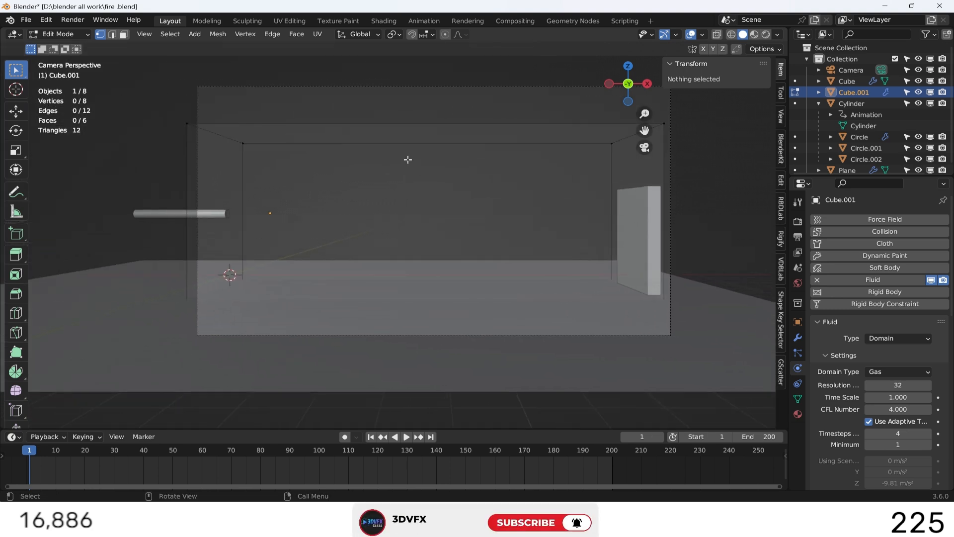
pyautogui.press('Tab')
# Set the fluid domain's resolution divisions to 64 and its time scale to 0.9.
pyautogui.click(342, 124)
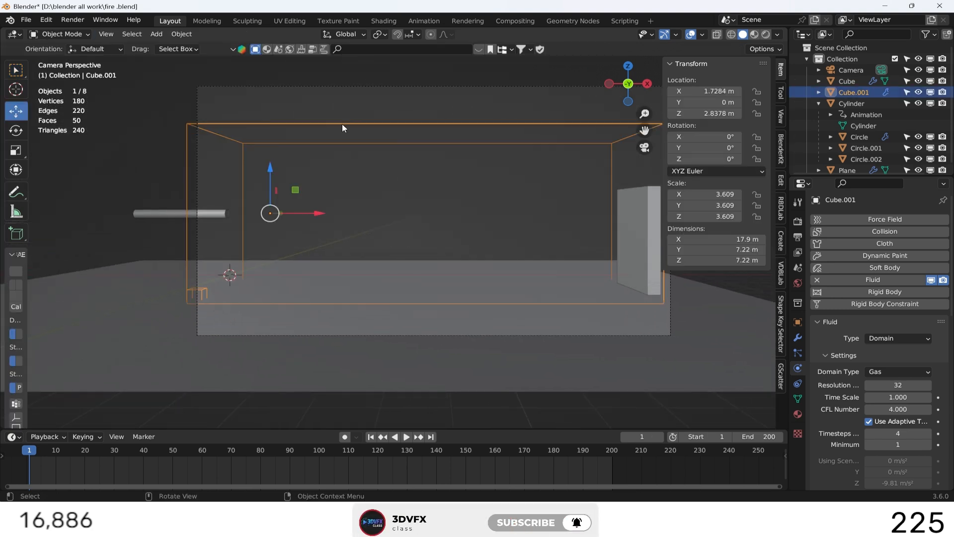
pyautogui.click(229, 214)
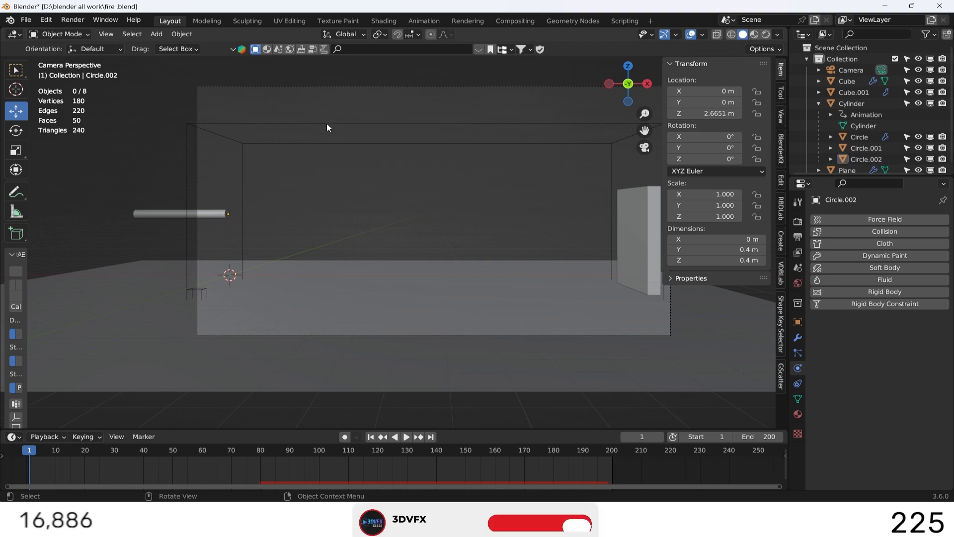
pyautogui.click(326, 123)
pyautogui.click(904, 386)
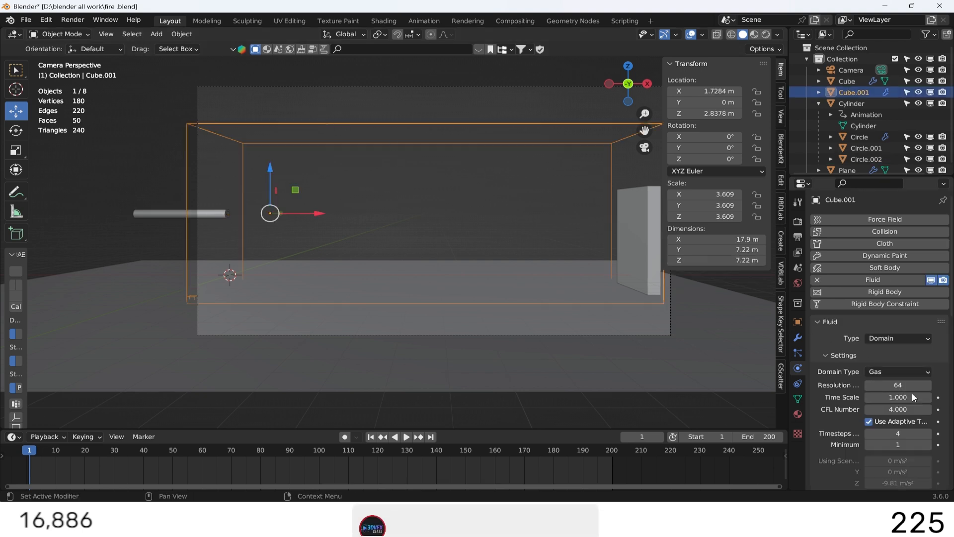
pyautogui.click(909, 397)
pyautogui.press('Return')
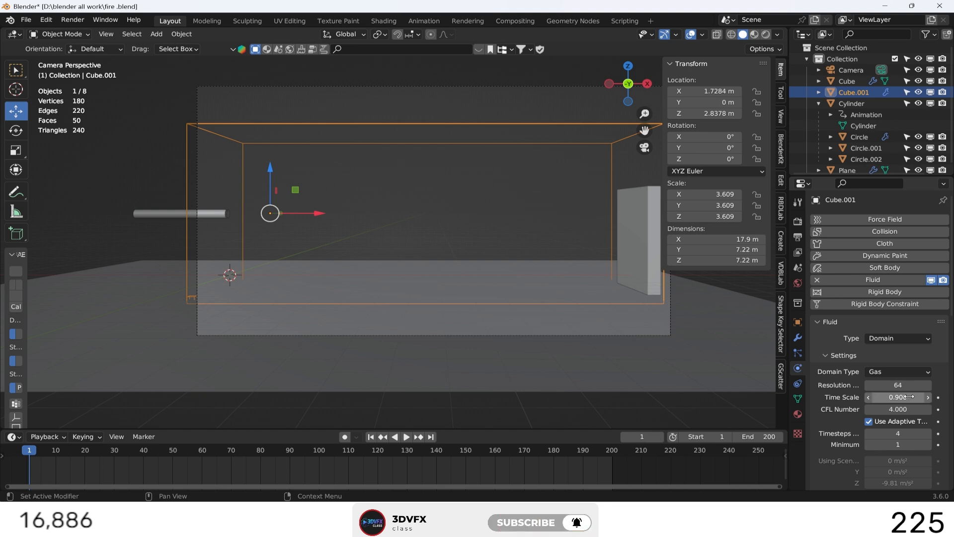
pyautogui.click(927, 409)
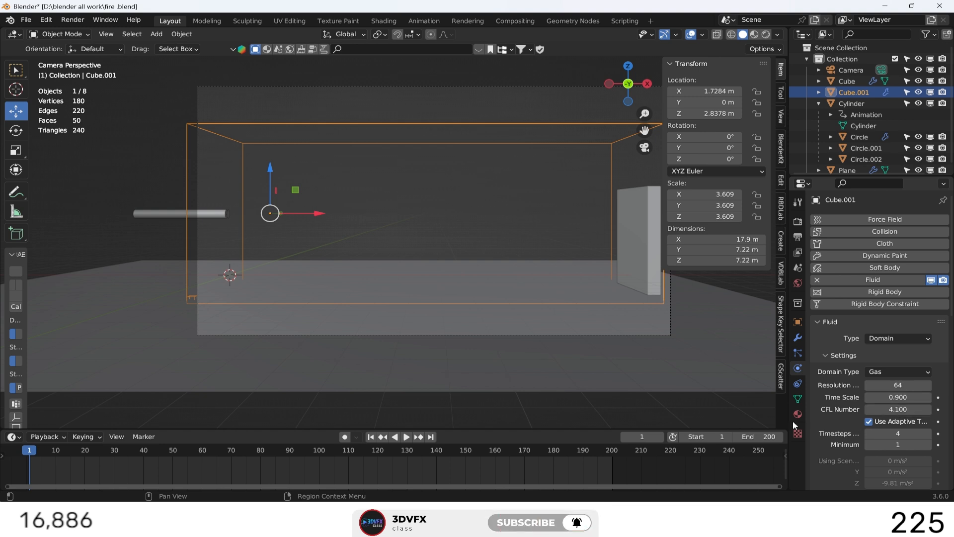
pyautogui.click(904, 410)
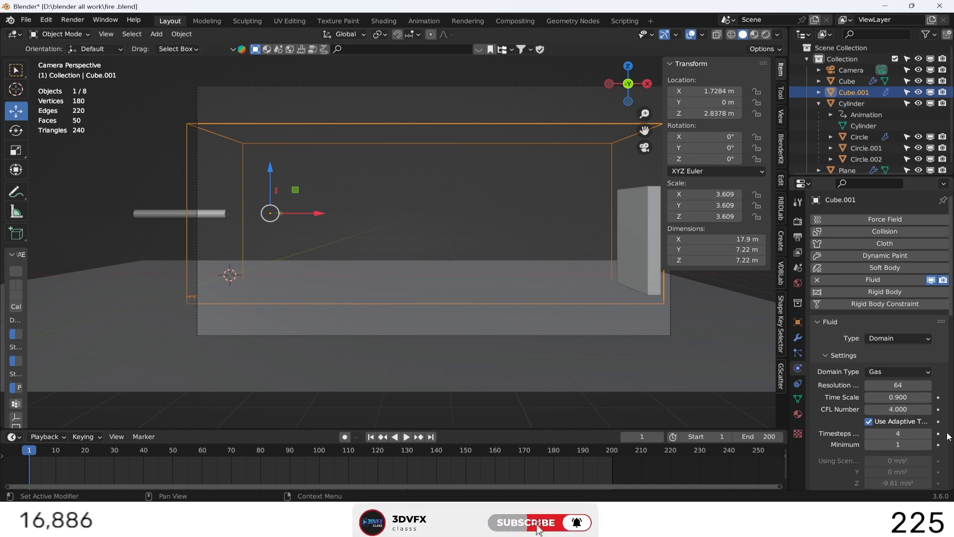
# Set the gas domain's maximum timesteps to 5 and enable border collisions only for the Right and Bottom sides.
pyautogui.click(927, 433)
pyautogui.scroll(-6, 821, 443)
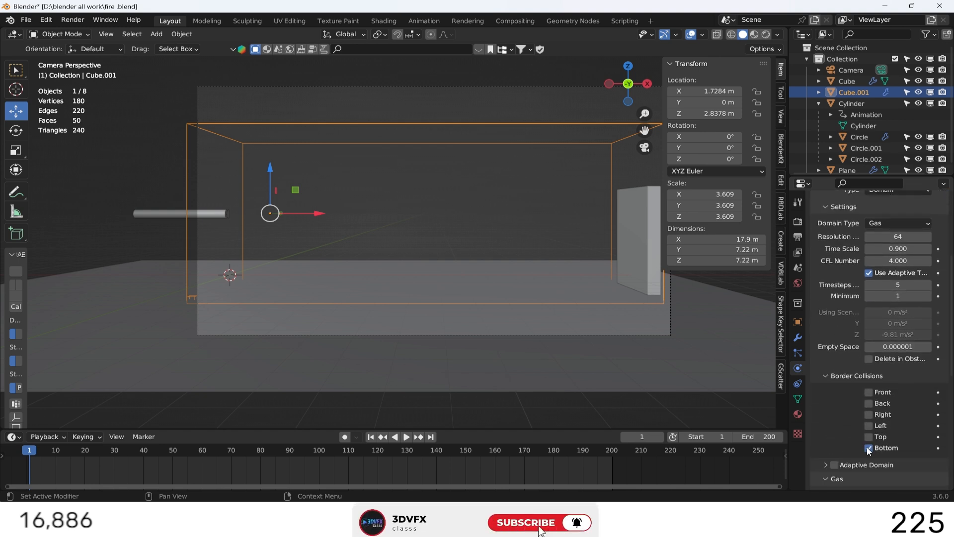
pyautogui.click(868, 426)
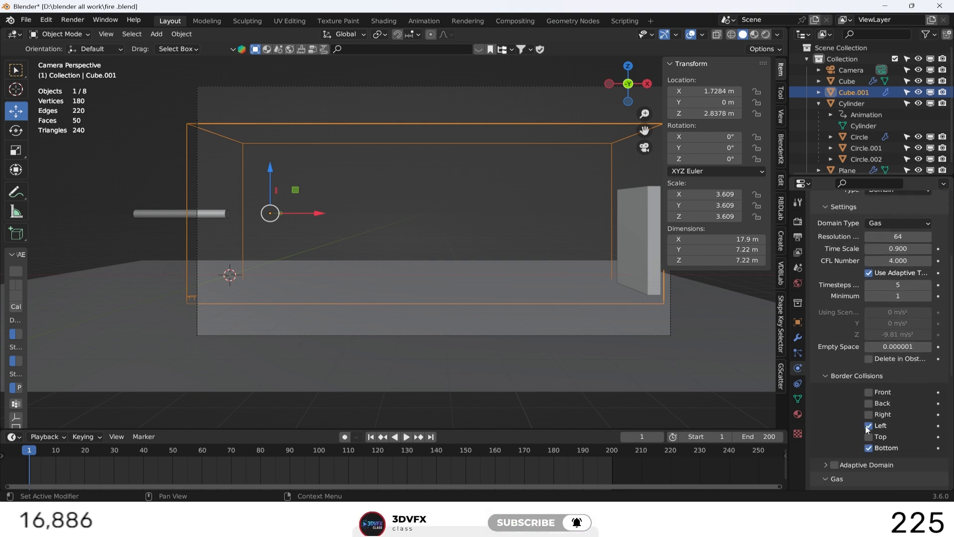
pyautogui.scroll(-1, 839, 427)
pyautogui.click(868, 407)
pyautogui.click(868, 395)
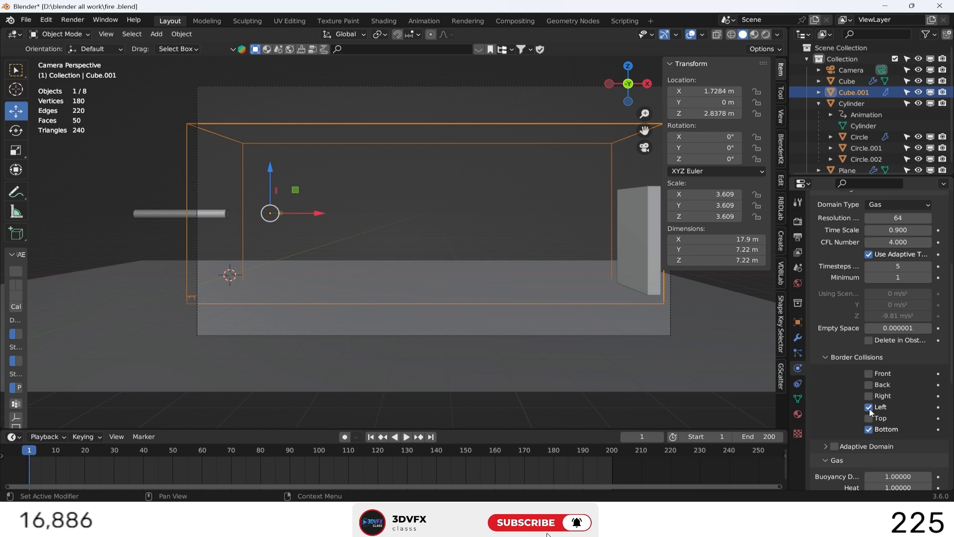
pyautogui.scroll(-3, 834, 410)
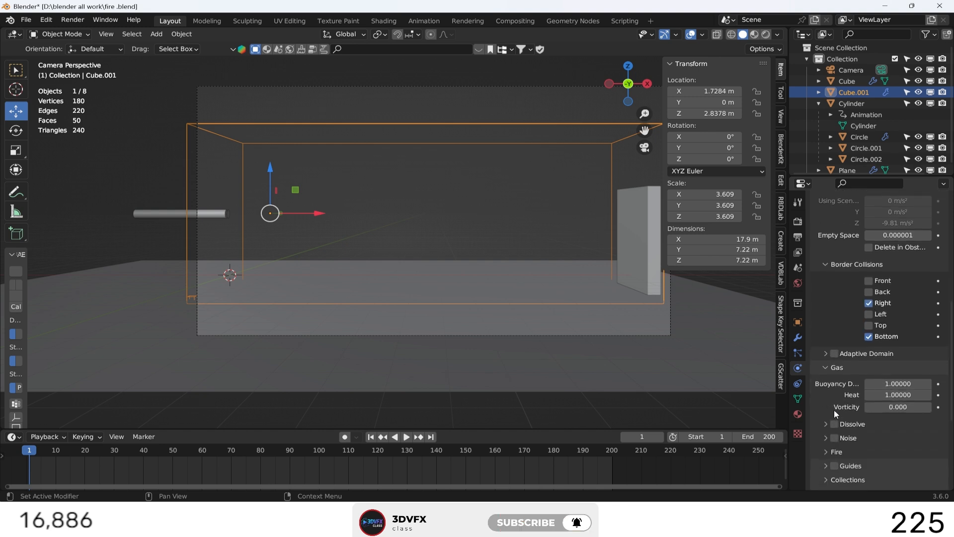
pyautogui.scroll(7, 835, 408)
pyautogui.click(890, 278)
pyautogui.click(881, 291)
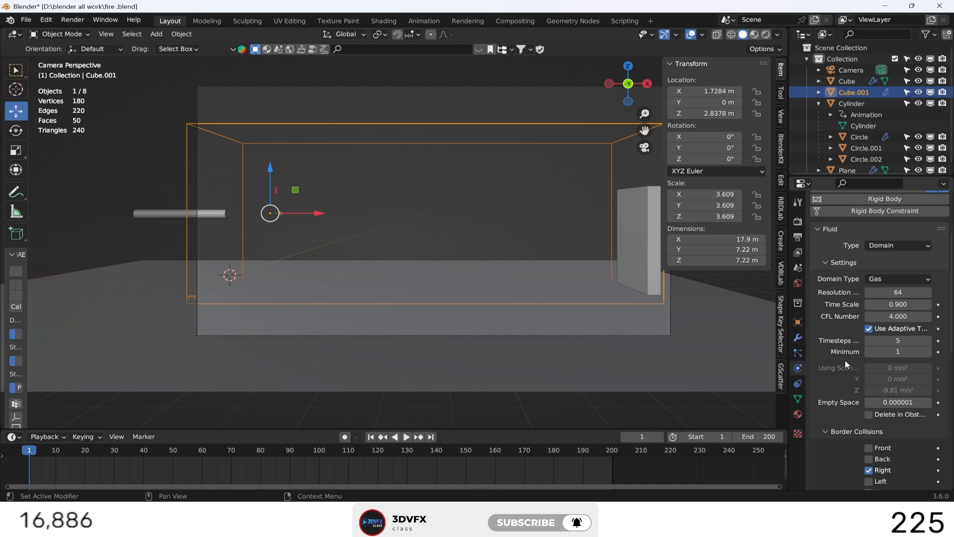
# Enable Dissolve in the domain's gas settings with a dissolve time of 80.
pyautogui.scroll(-8, 844, 360)
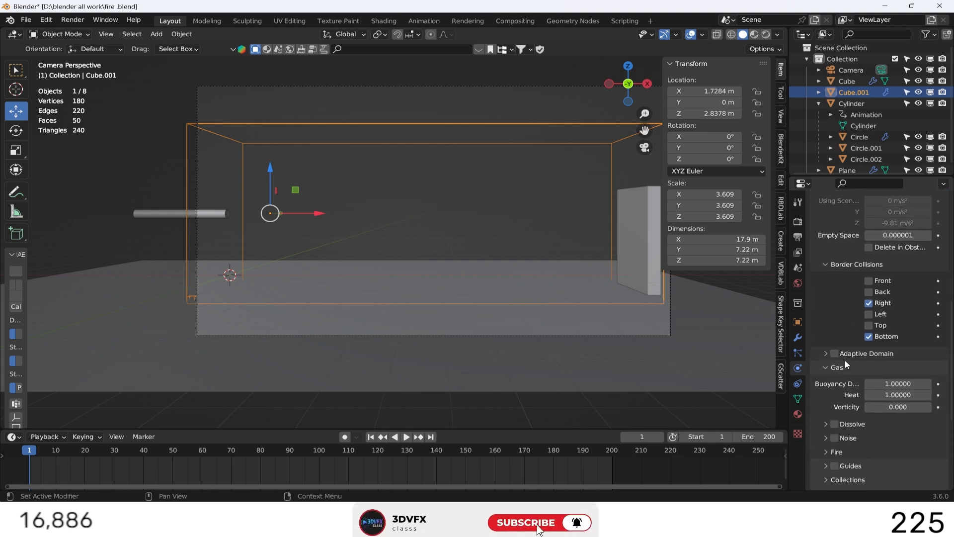
pyautogui.scroll(-4, 846, 361)
pyautogui.click(826, 350)
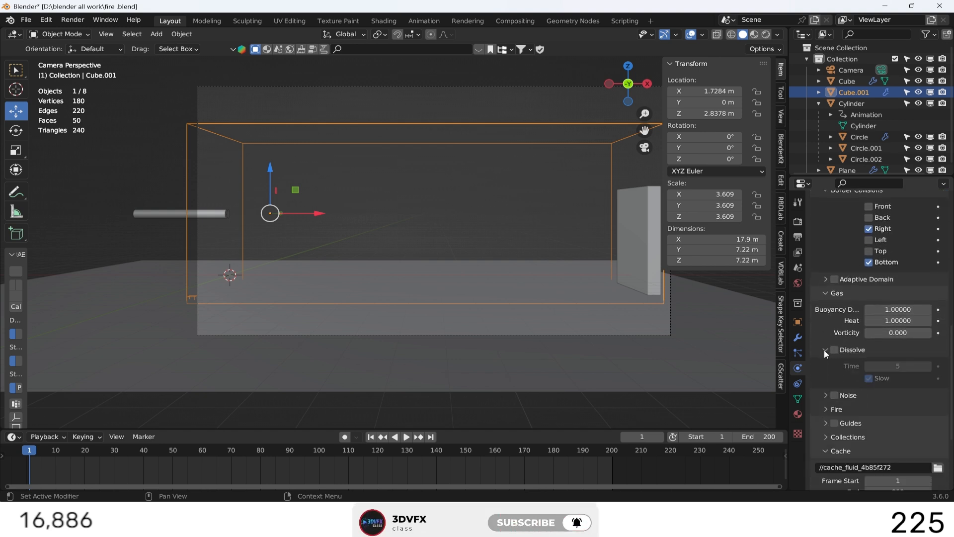
pyautogui.click(833, 349)
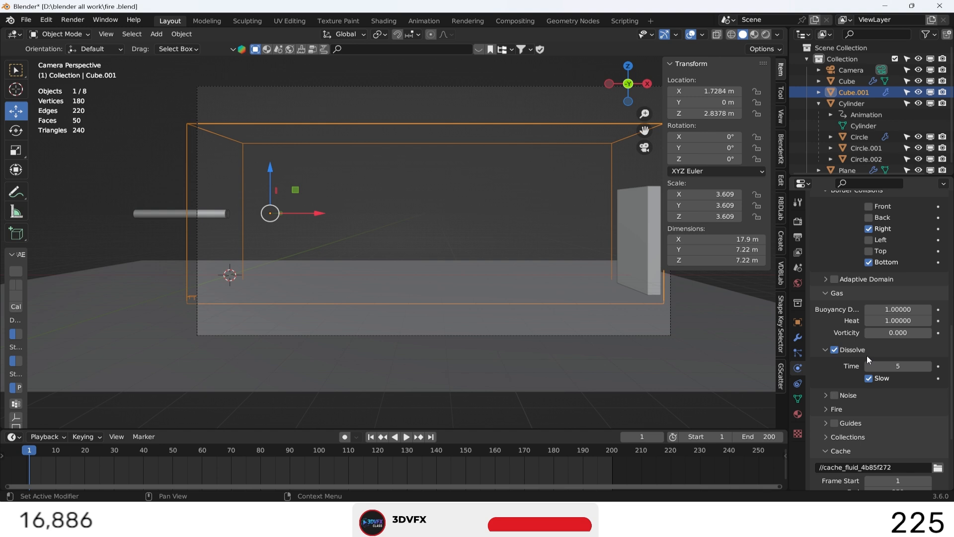
pyautogui.click(896, 366)
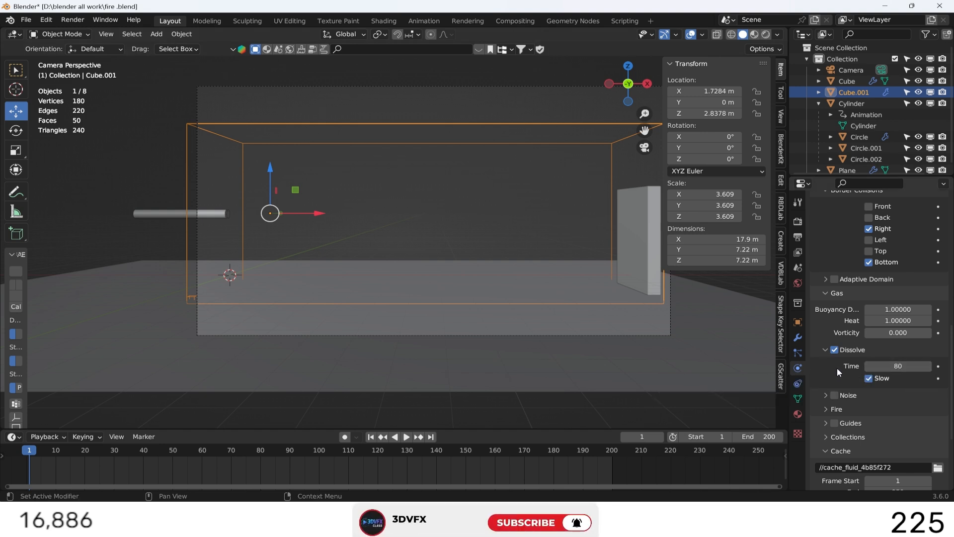
# Set the scene's end frame to 250 to match the end frame of the domain's cache.
pyautogui.scroll(-1, 837, 367)
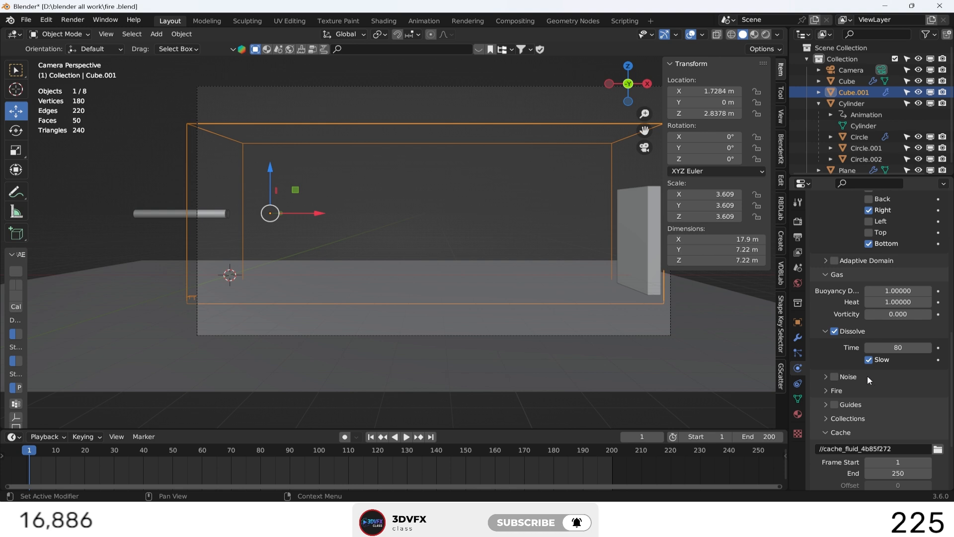
pyautogui.scroll(-3, 868, 381)
pyautogui.scroll(3, 825, 372)
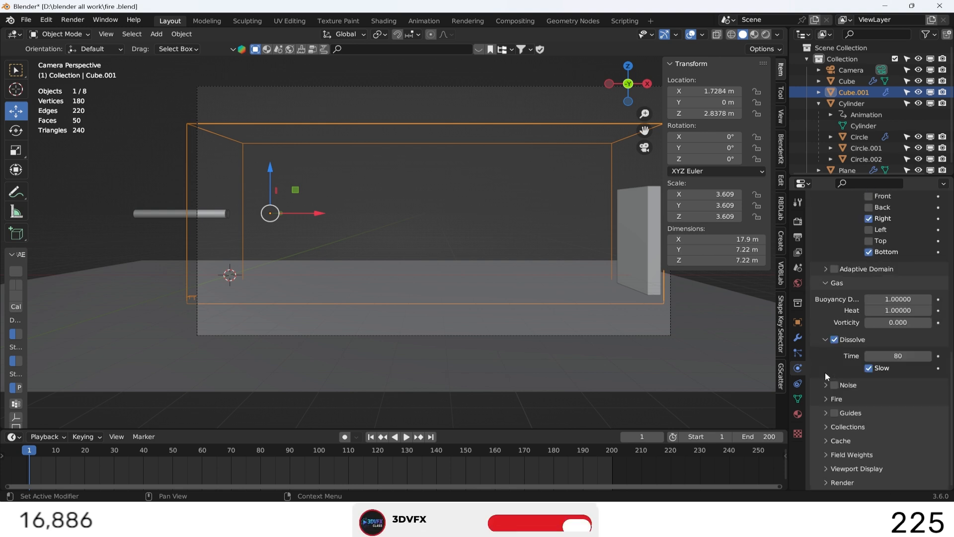
pyautogui.scroll(-5, 835, 439)
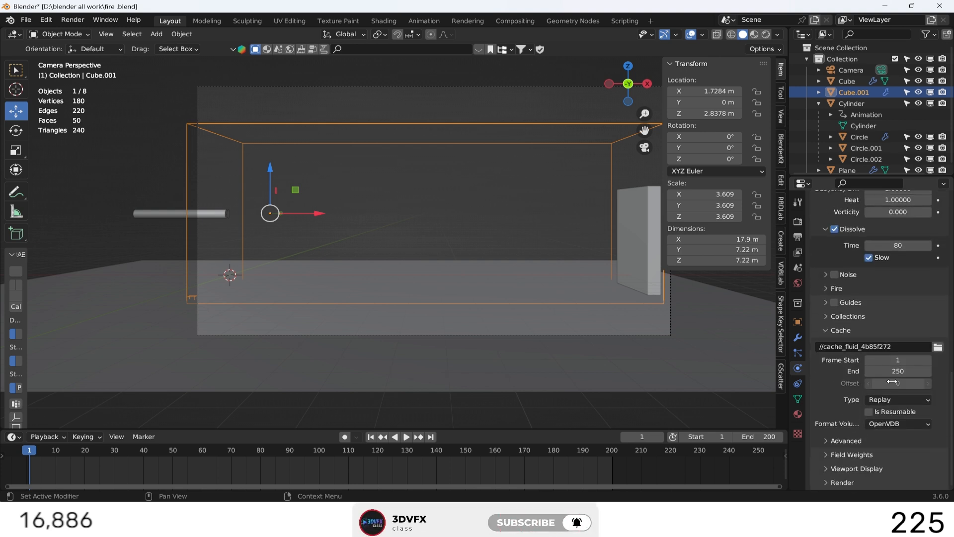
pyautogui.doubleClick(898, 372)
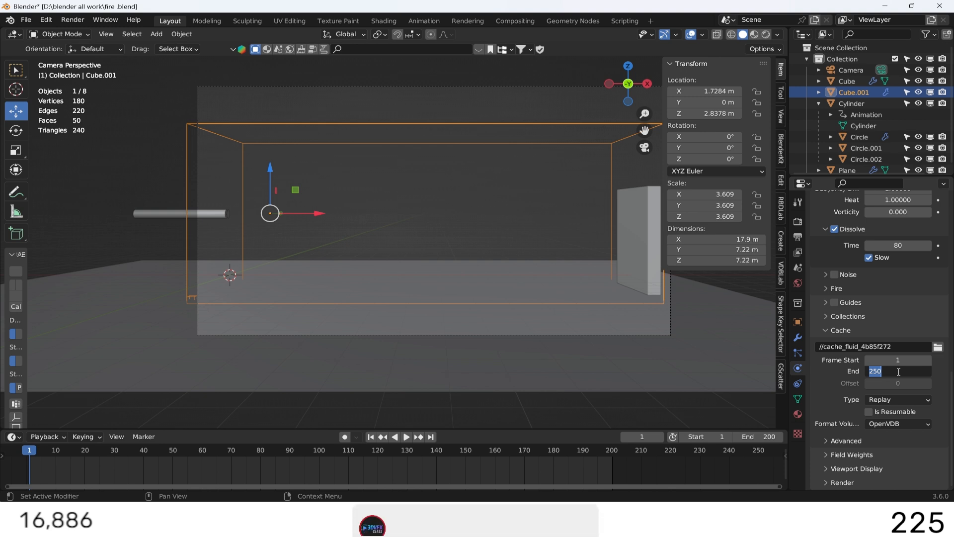
pyautogui.click(833, 376)
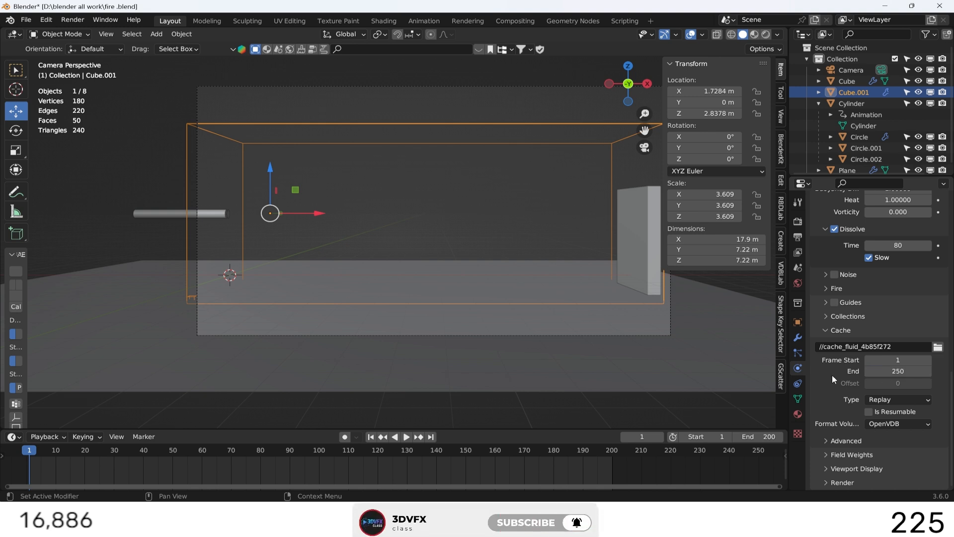
pyautogui.doubleClick(760, 436)
pyautogui.write('250')
pyautogui.press('Return')
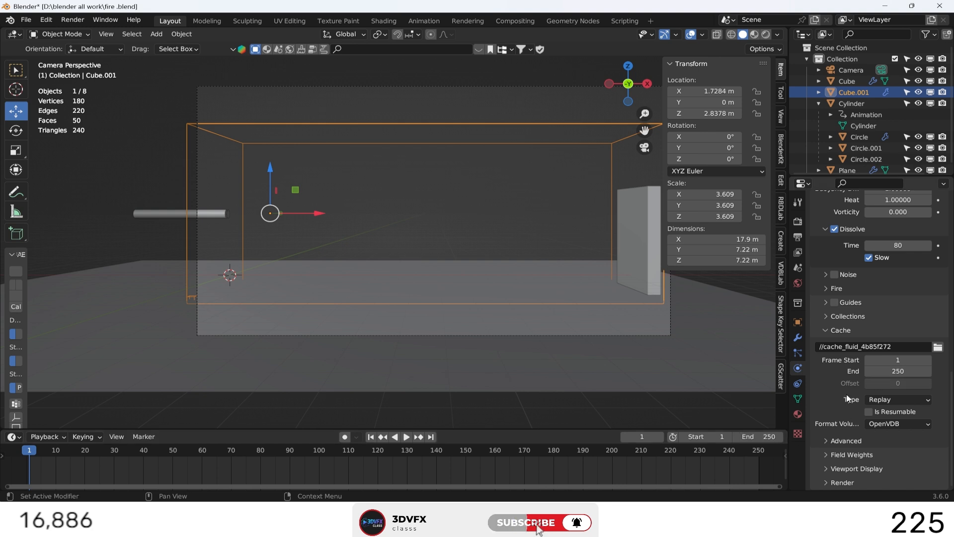
# Set the domain's cache type to Modular and make the cache resumable.
pyautogui.click(903, 399)
pyautogui.click(893, 414)
pyautogui.scroll(1, 893, 413)
pyautogui.click(869, 429)
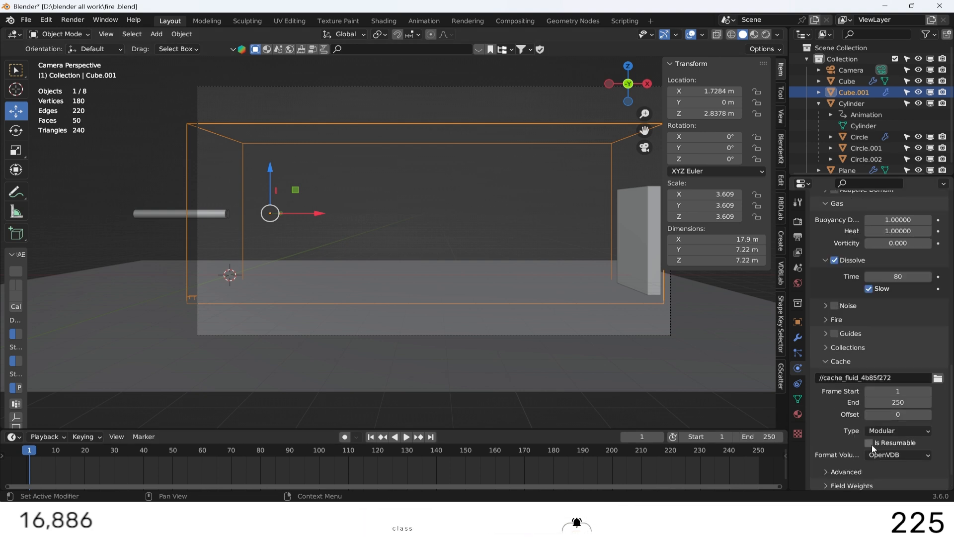
pyautogui.scroll(-1, 818, 421)
pyautogui.click(827, 468)
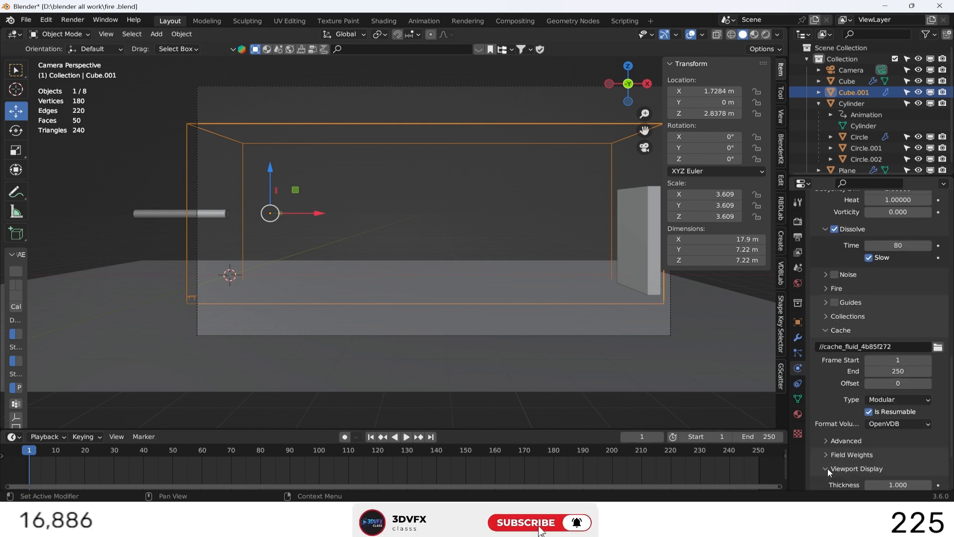
pyautogui.scroll(-5, 828, 467)
pyautogui.scroll(15, 827, 386)
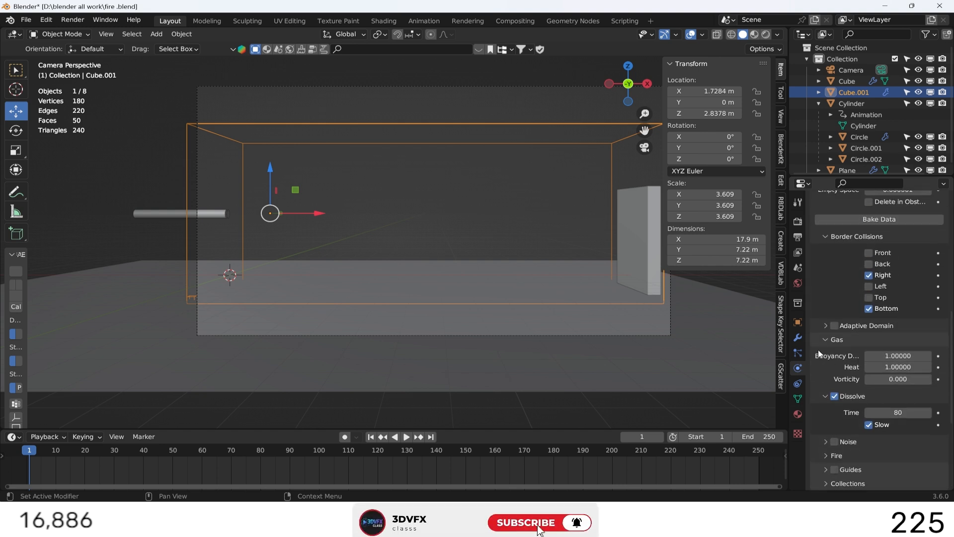
pyautogui.scroll(18, 818, 350)
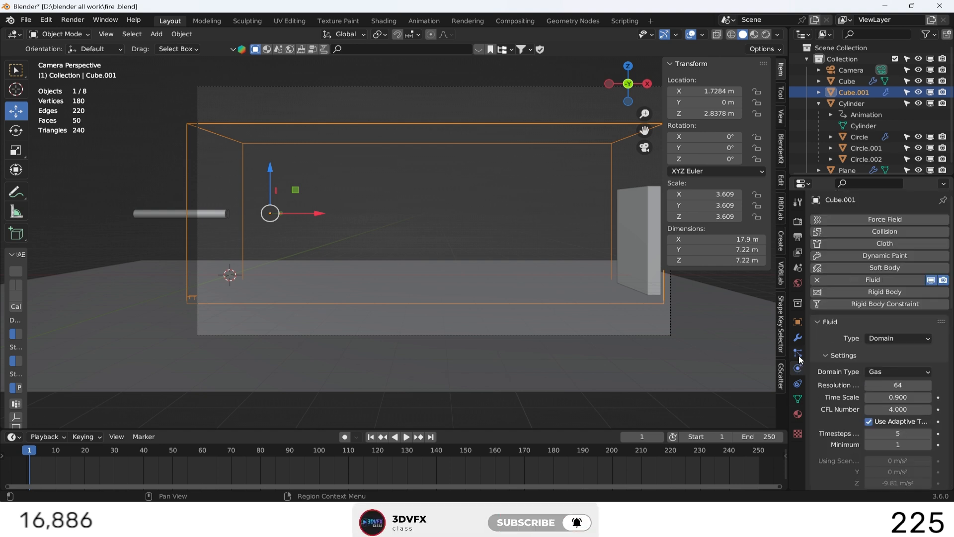
# Select the Circle.002 emitter at the pipe's mouth and add Fluid physics of type Flow to it.
pyautogui.click(798, 356)
pyautogui.click(228, 214)
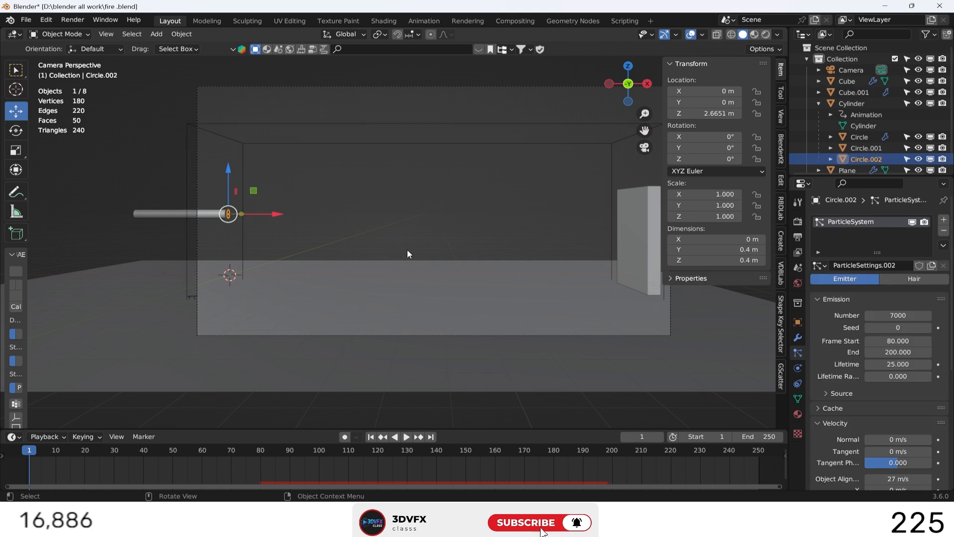
pyautogui.click(799, 338)
pyautogui.click(798, 368)
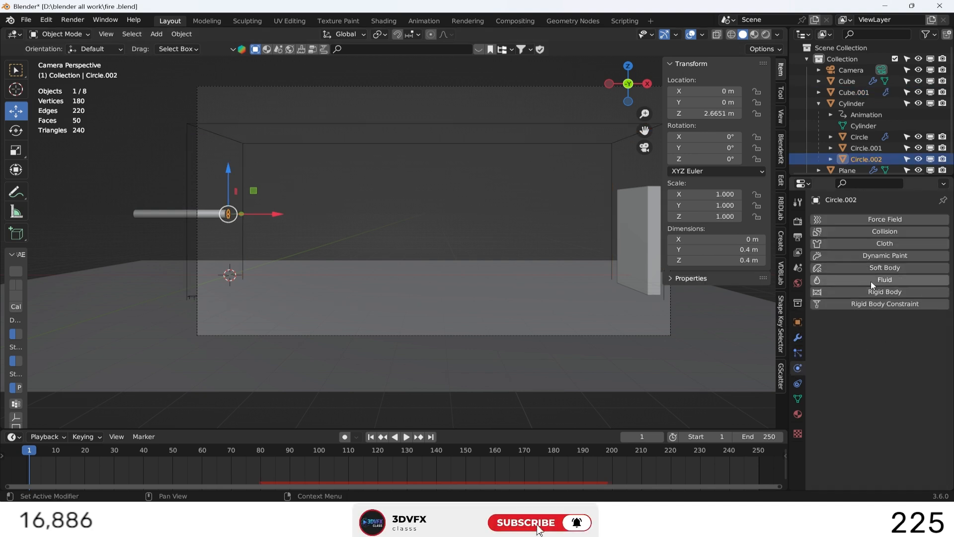
pyautogui.click(887, 278)
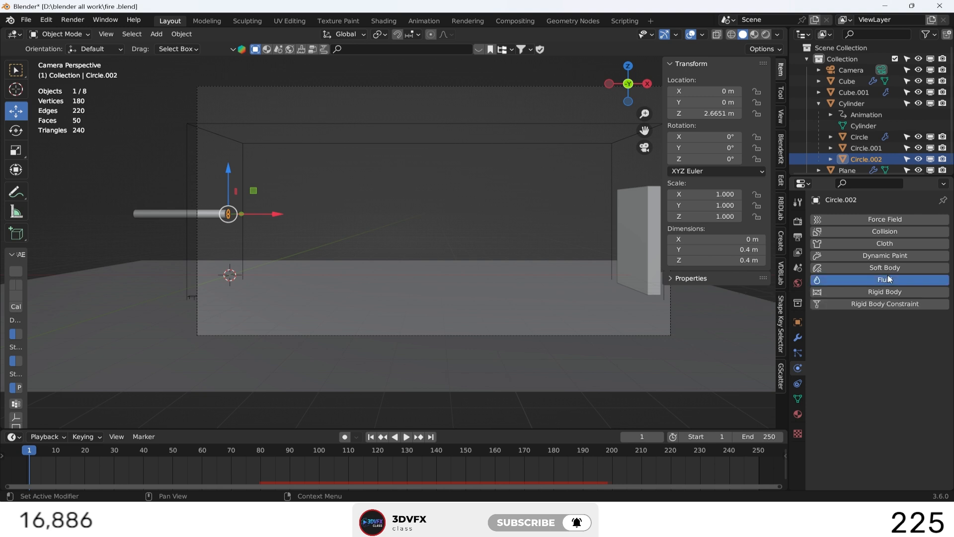
pyautogui.click(897, 337)
pyautogui.click(895, 375)
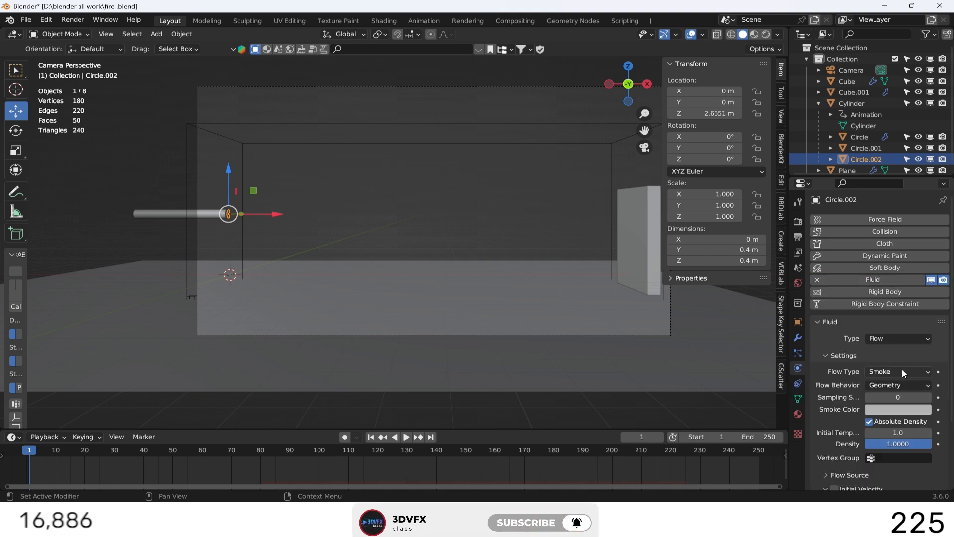
pyautogui.click(893, 339)
pyautogui.click(893, 339)
# Set Circle.002's flow type to Fire + Smoke with Inflow behavior and 10 sampling substeps.
pyautogui.click(901, 372)
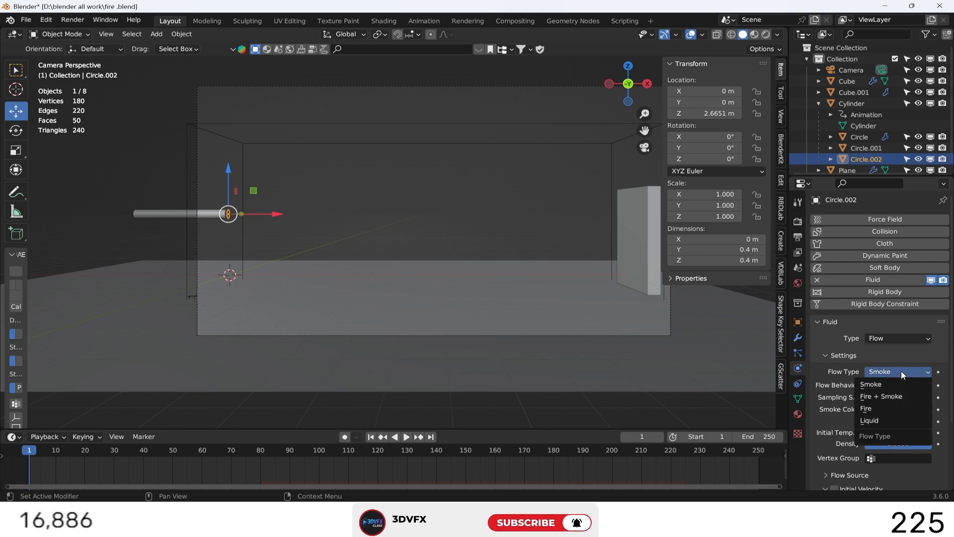
pyautogui.click(882, 396)
pyautogui.click(902, 384)
pyautogui.click(891, 402)
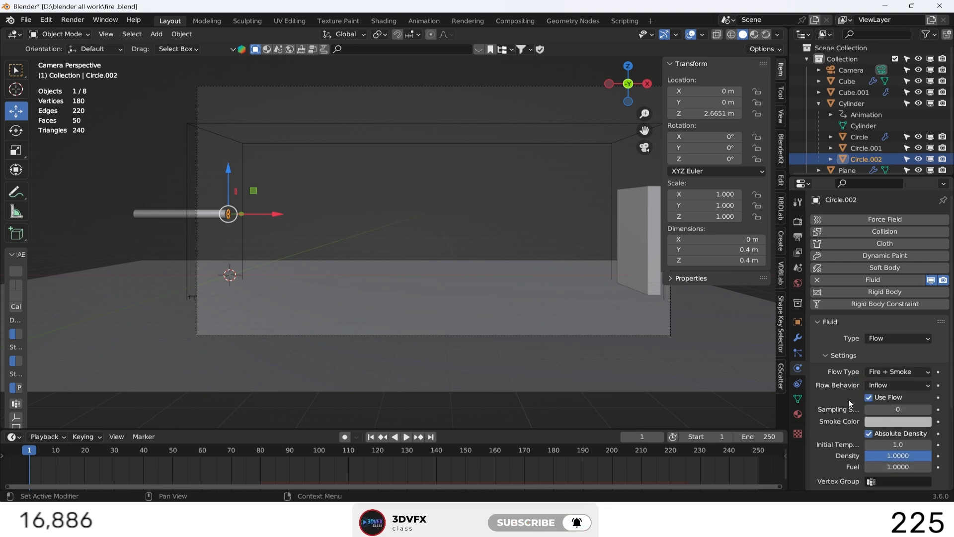
pyautogui.scroll(-3, 848, 403)
pyautogui.write('10')
pyautogui.press('Return')
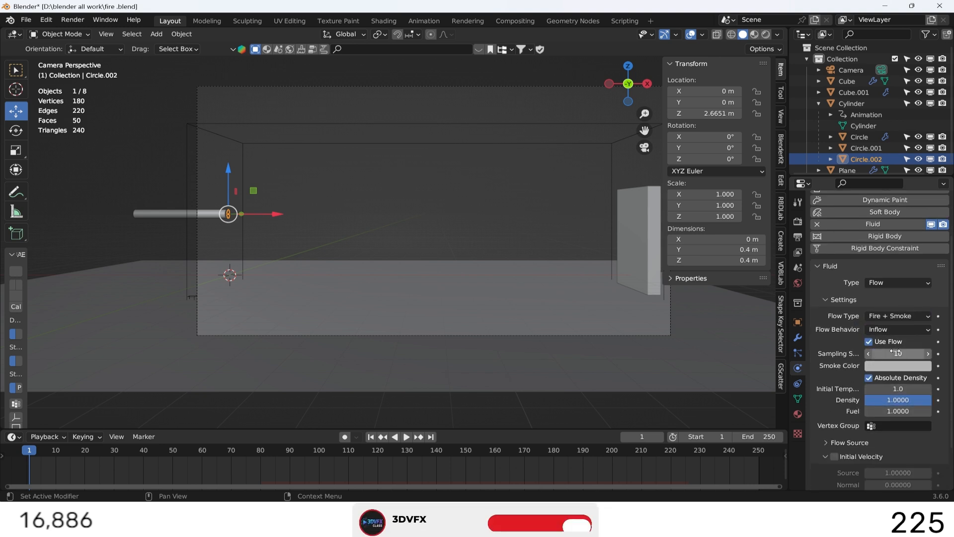
# Set Circle.002's flow source to Particle System and assign its ParticleSystem as the source.
pyautogui.scroll(-2, 834, 375)
pyautogui.click(826, 382)
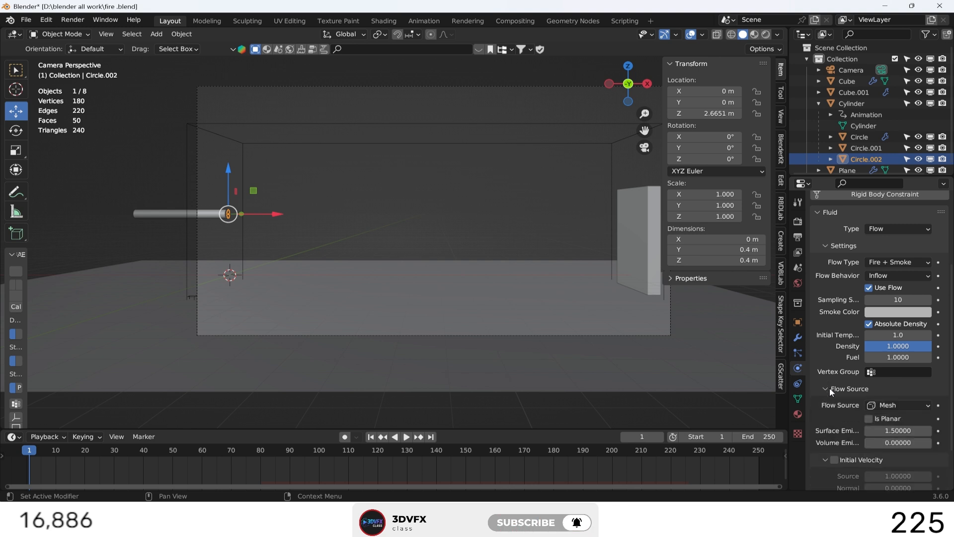
pyautogui.click(899, 406)
pyautogui.click(894, 420)
pyautogui.click(899, 418)
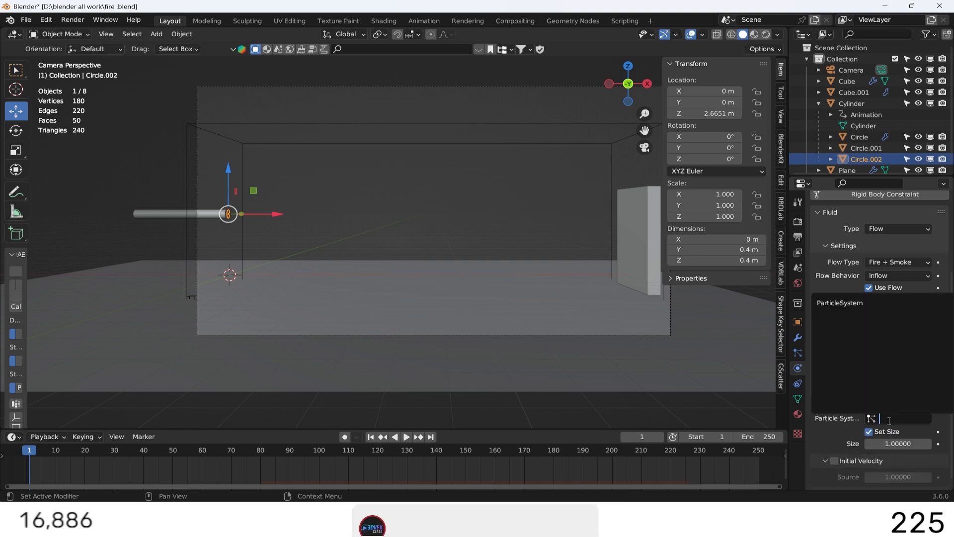
pyautogui.click(854, 304)
pyautogui.scroll(-1, 842, 415)
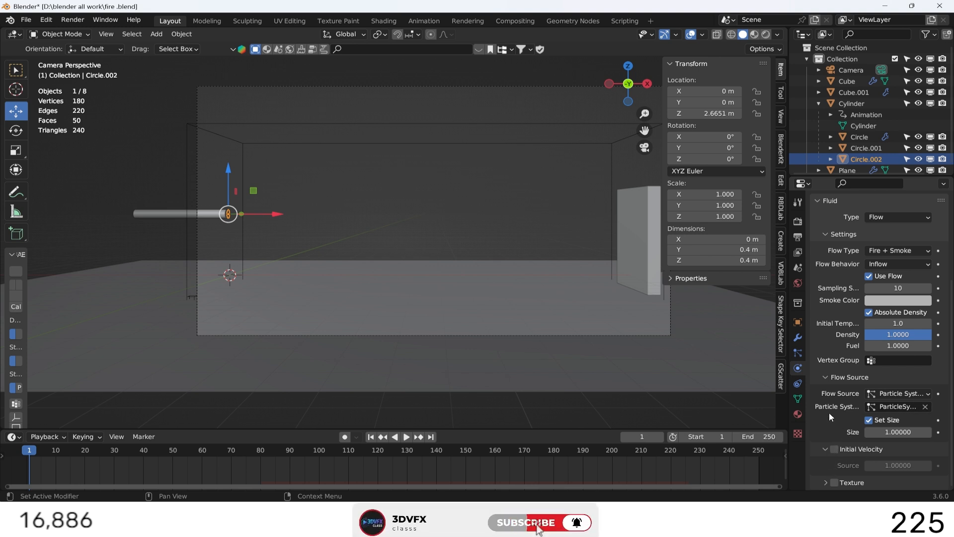
# Select the Circle.001 emitter and give it Fluid physics of type Flow.
pyautogui.scroll(3, 828, 417)
pyautogui.scroll(3, 828, 395)
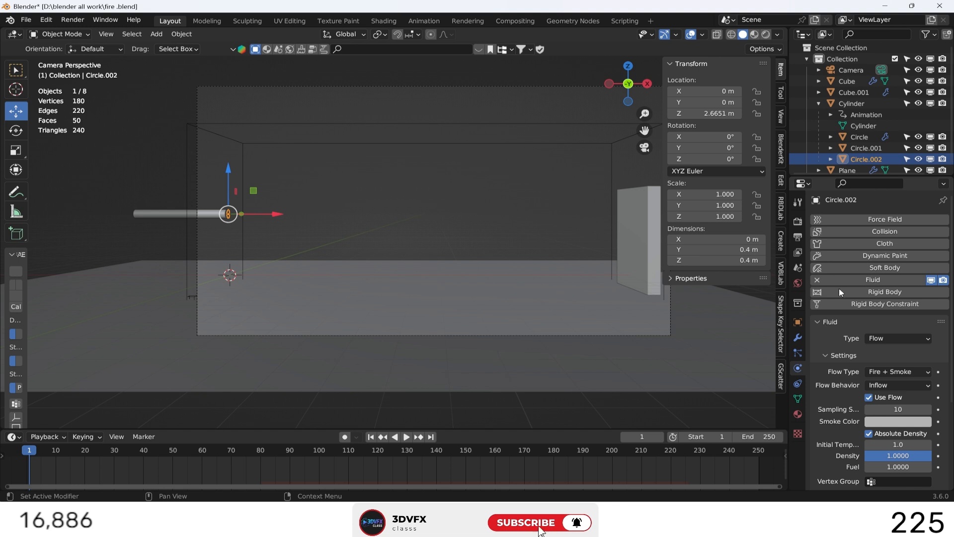
pyautogui.click(858, 152)
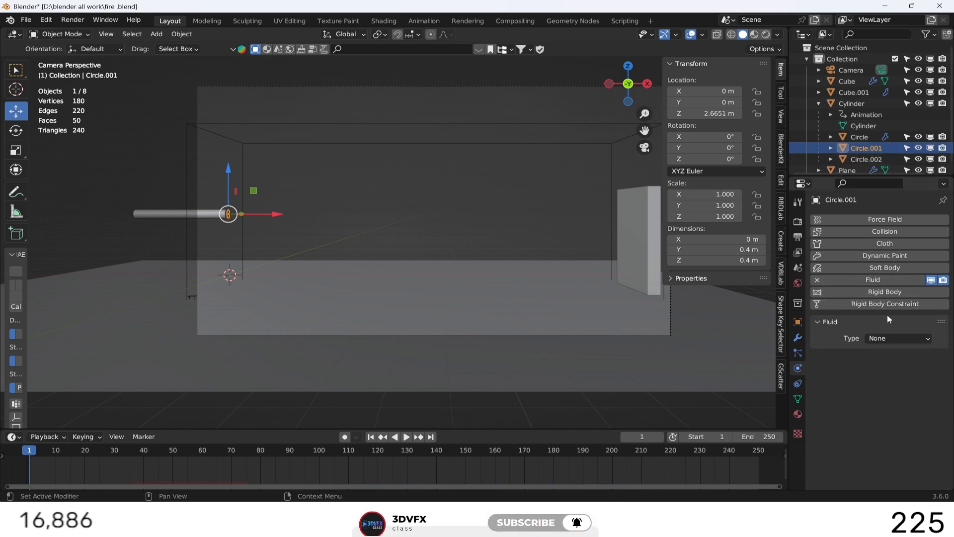
pyautogui.click(897, 338)
pyautogui.click(893, 374)
# Set Circle.001's flow type to Fire + Smoke with Inflow behavior and 10 sampling substeps.
pyautogui.click(893, 372)
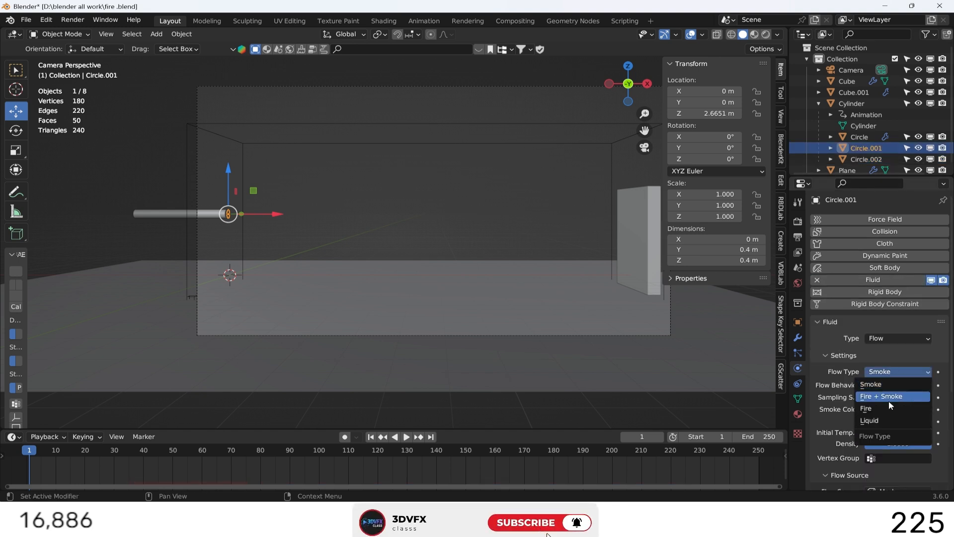
pyautogui.click(887, 398)
pyautogui.click(892, 385)
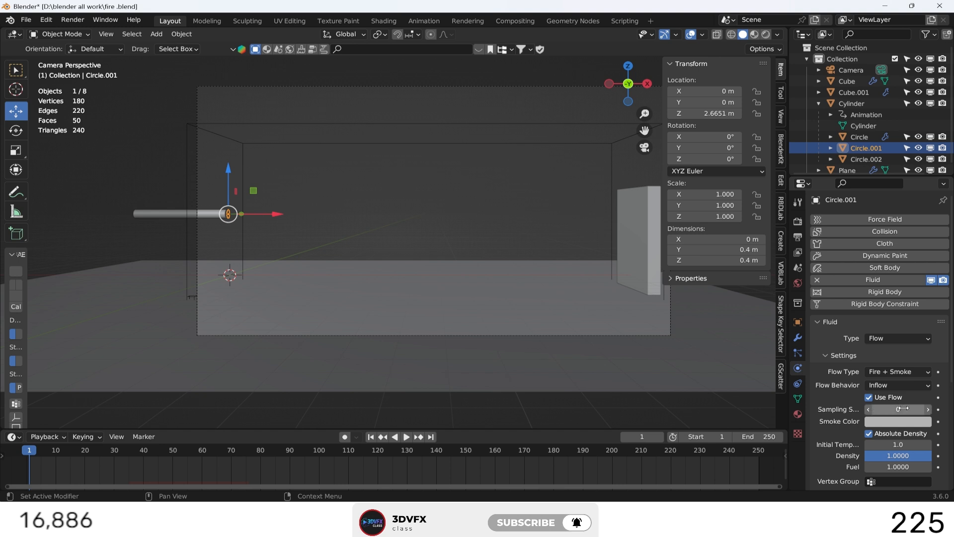
pyautogui.scroll(-3, 825, 434)
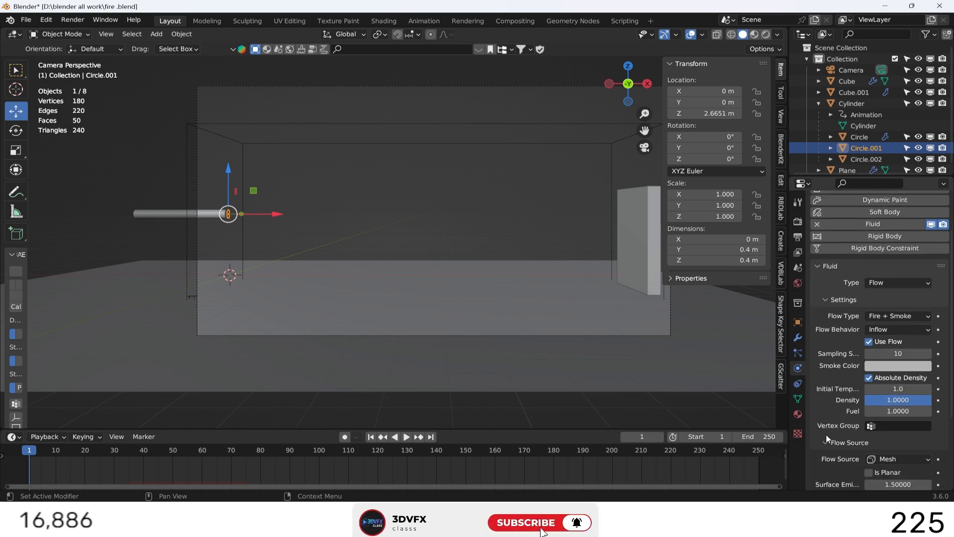
# Set Circle.001's flow source to Particle System and assign its ParticleSystem as the source.
pyautogui.scroll(-1, 825, 434)
pyautogui.click(898, 441)
pyautogui.click(887, 451)
pyautogui.click(889, 453)
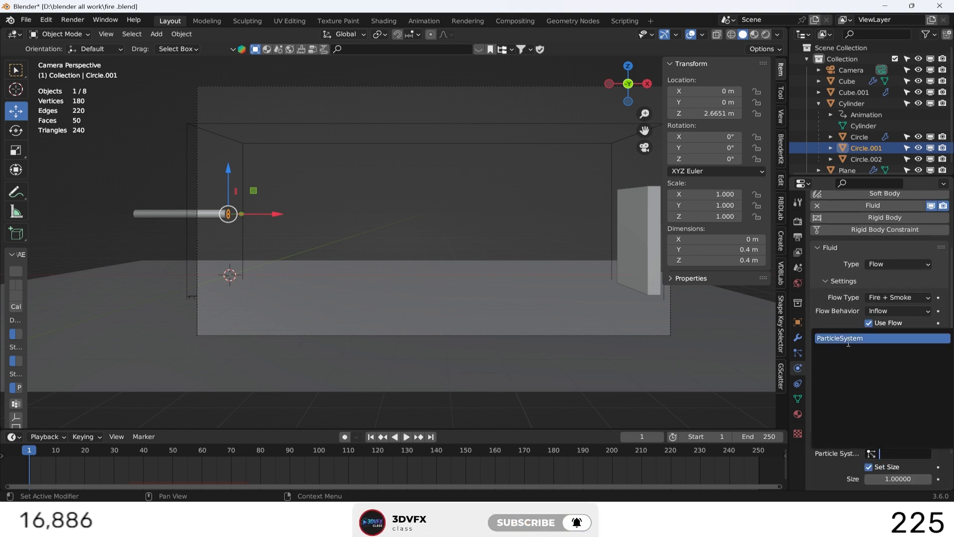
pyautogui.click(847, 338)
# Enable initial velocity on Circle.001's flow and set its source factor to 6.
pyautogui.scroll(-3, 831, 455)
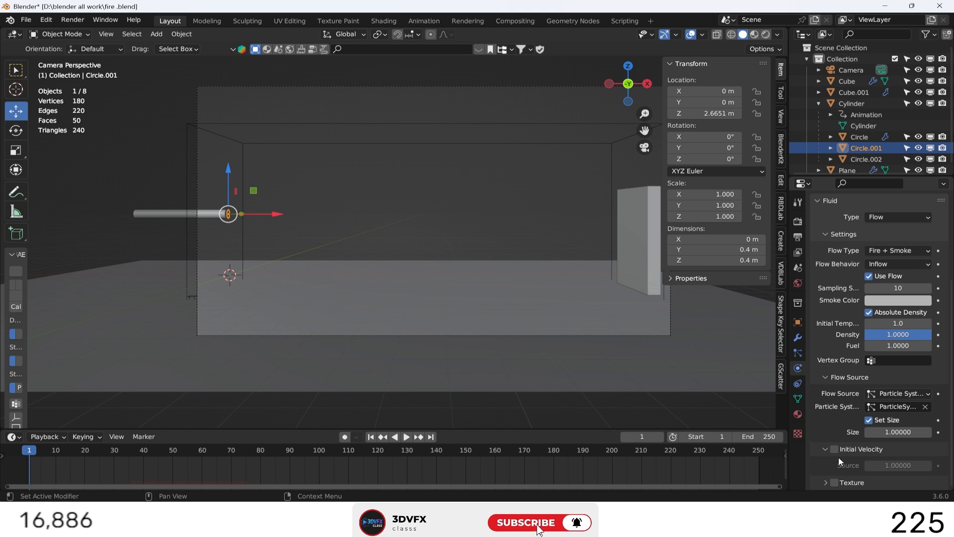
pyautogui.click(834, 449)
pyautogui.click(892, 466)
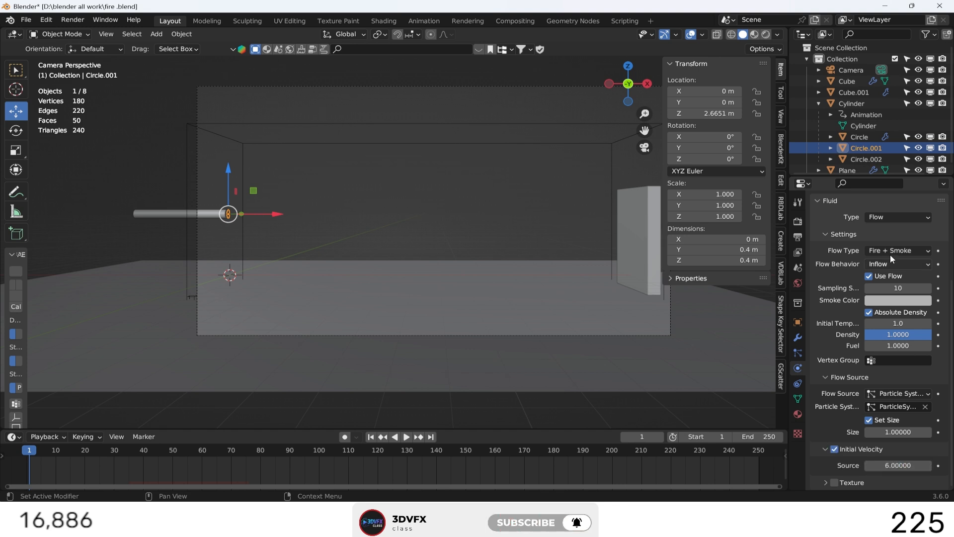
# Select Circle.002, enable initial velocity on its flow and set the source factor to 6.
pyautogui.click(860, 137)
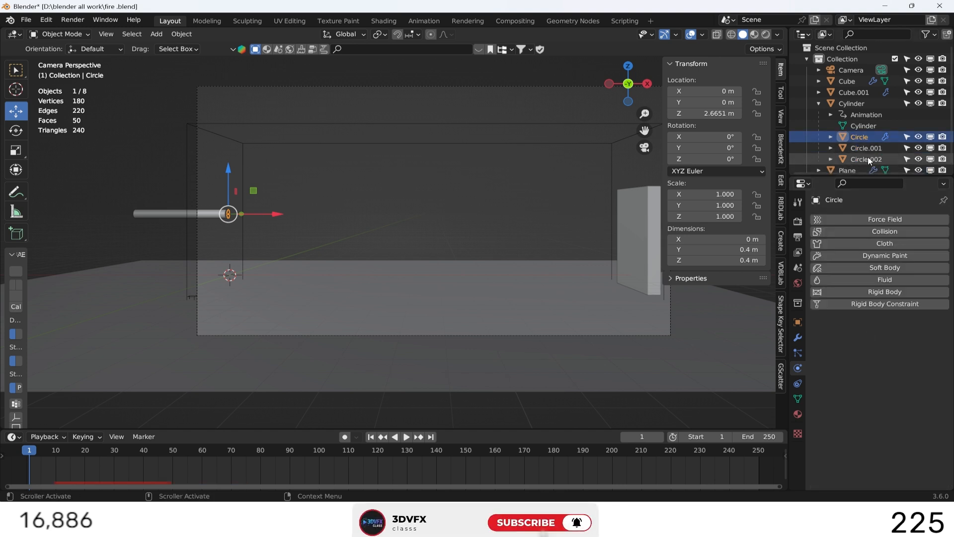
pyautogui.click(868, 158)
pyautogui.click(834, 458)
pyautogui.click(896, 475)
pyautogui.write('6')
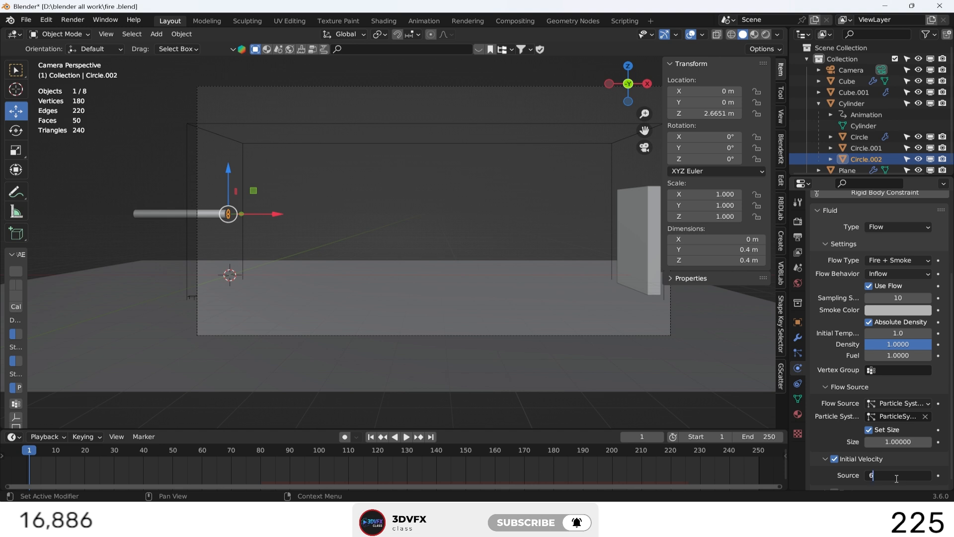
# Select the Circle emitter and give it Fluid physics of type Flow.
pyautogui.click(858, 137)
pyautogui.click(867, 280)
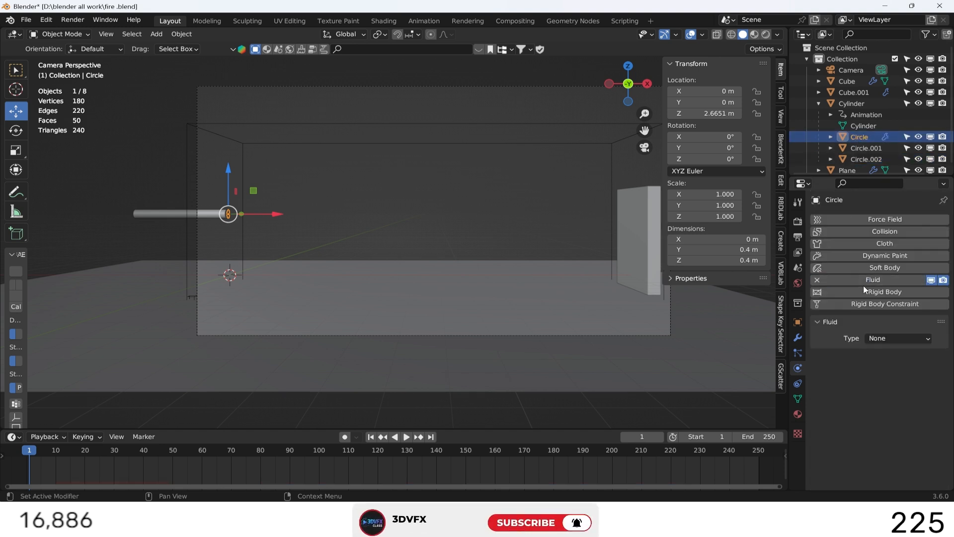
pyautogui.click(898, 338)
pyautogui.click(898, 374)
# Set Circle's flow type to Fire + Smoke with Inflow behavior and 10 sampling substeps.
pyautogui.click(897, 371)
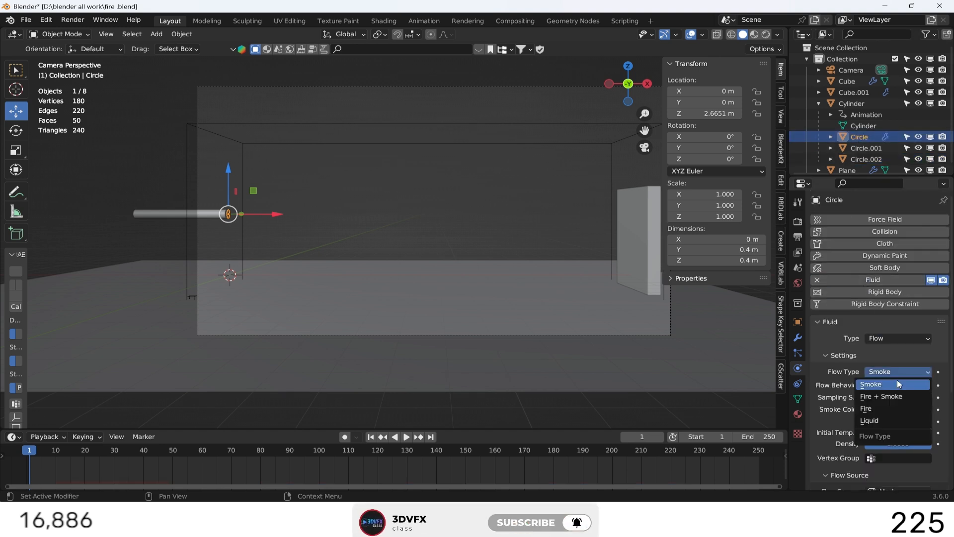
pyautogui.click(892, 392)
pyautogui.click(894, 386)
pyautogui.click(868, 398)
pyautogui.scroll(-3, 843, 402)
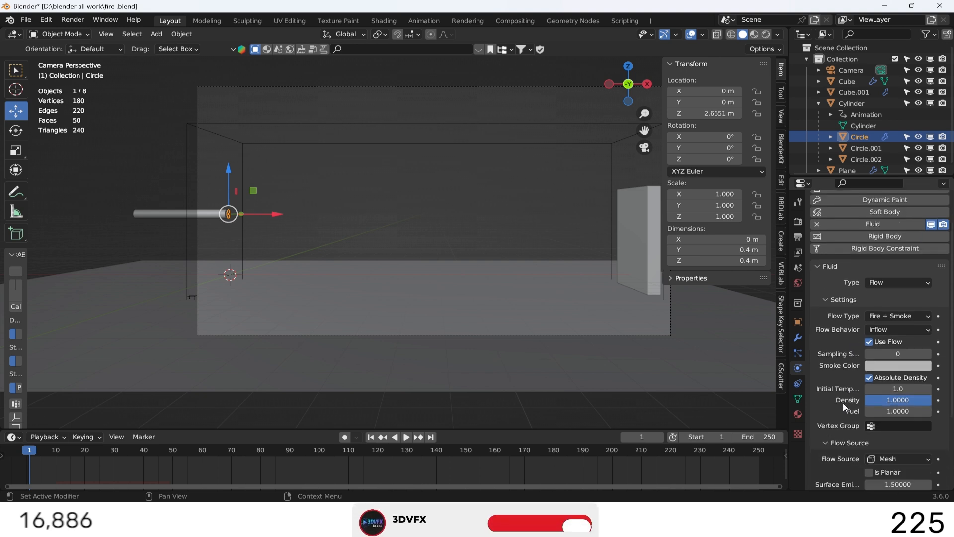
pyautogui.click(882, 334)
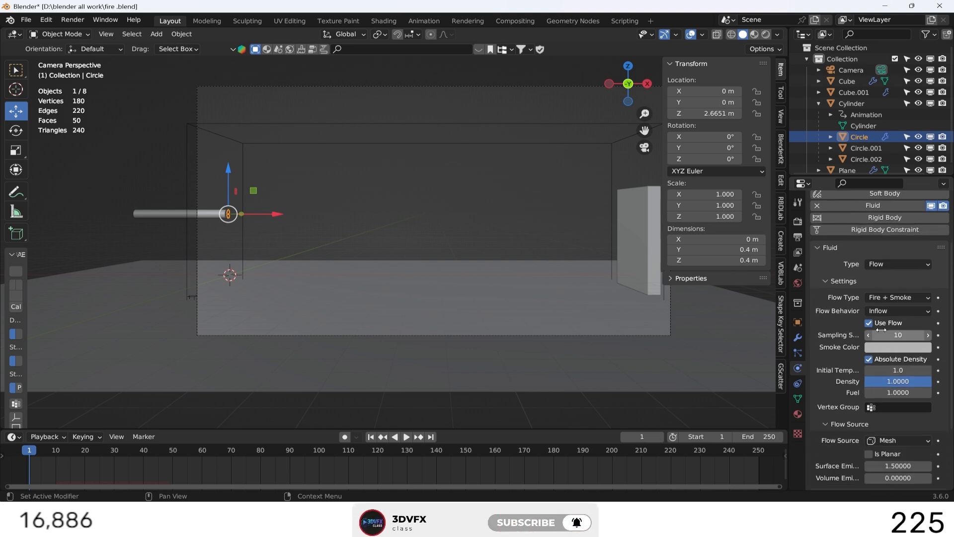
# Set Circle's flow source to Particle System and assign its ParticleSystem as the source.
pyautogui.click(898, 441)
pyautogui.click(878, 463)
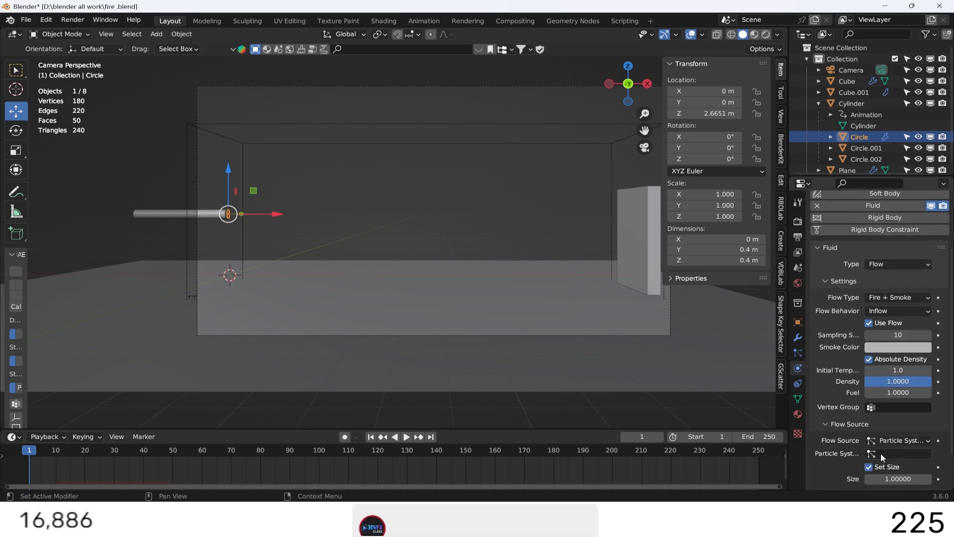
pyautogui.click(881, 454)
pyautogui.click(848, 339)
# Enable initial velocity on Circle's flow and set its source factor to 6.
pyautogui.scroll(-2, 834, 447)
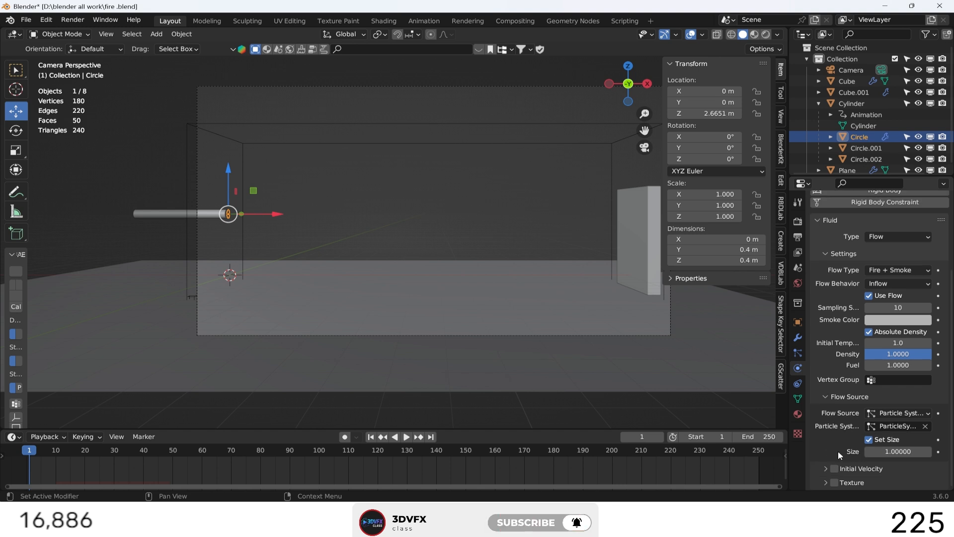
pyautogui.scroll(-1, 891, 481)
pyautogui.click(892, 480)
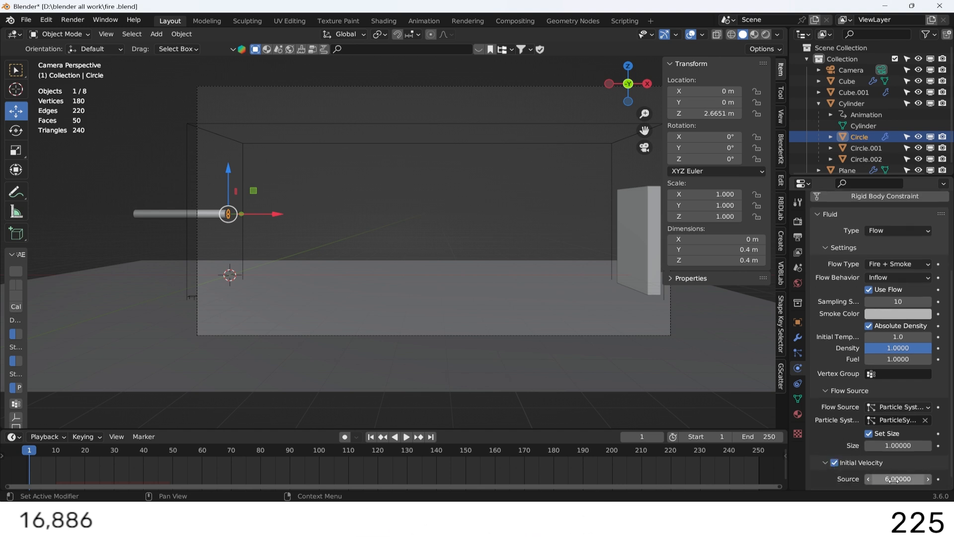
pyautogui.write('6')
pyautogui.press('Return')
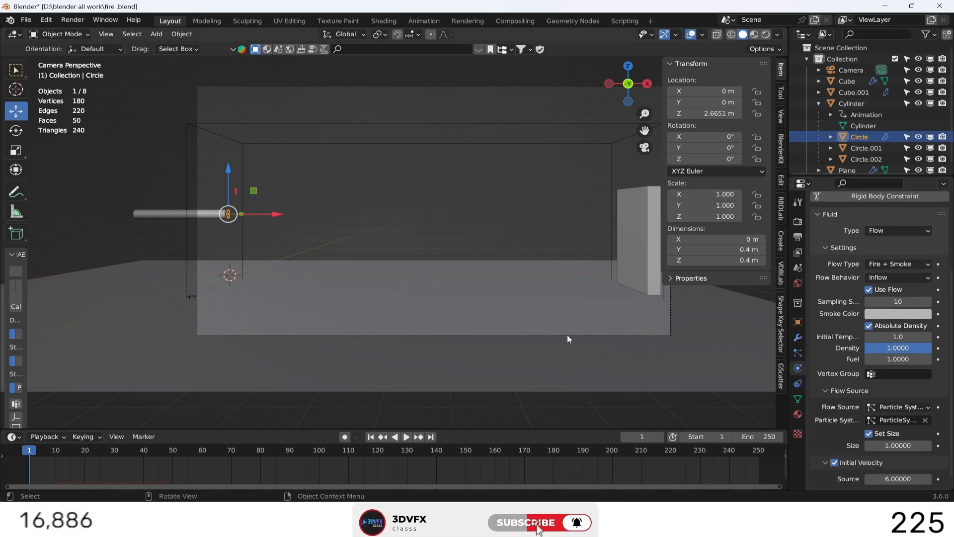
# Play the animation to check the particle bursts against the wall, stop it and return to frame 1.
pyautogui.click(405, 437)
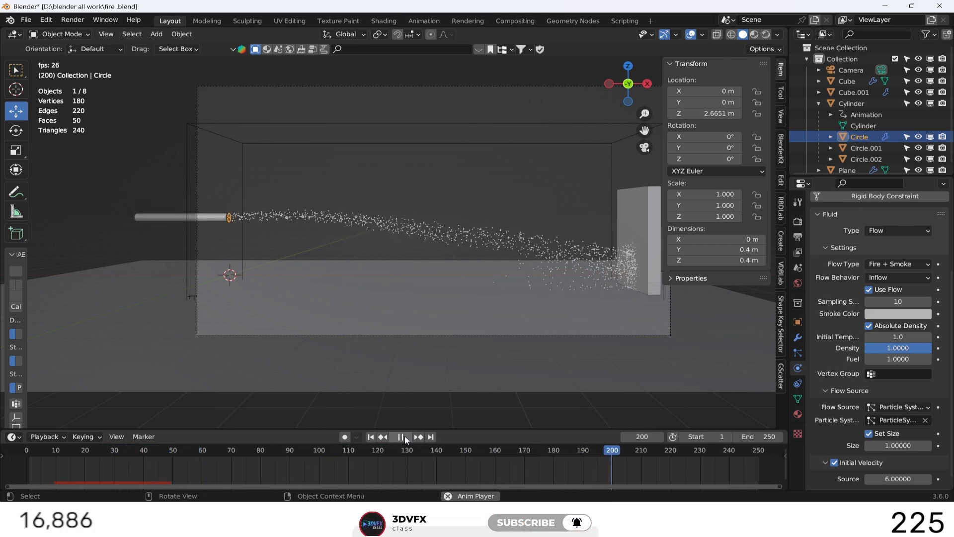
pyautogui.click(405, 436)
pyautogui.click(380, 437)
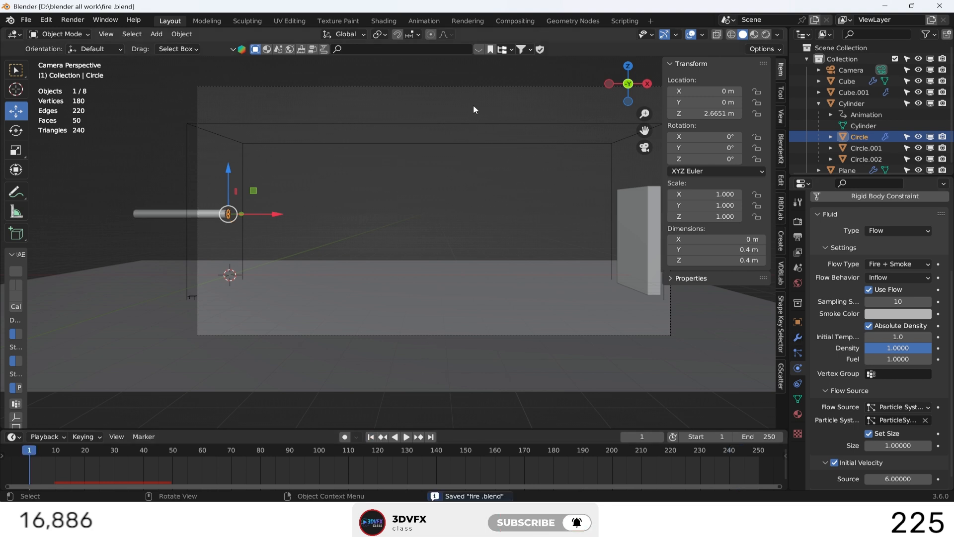
# Select the gas domain box Cube.001 and start baking its fluid data.
pyautogui.click(474, 123)
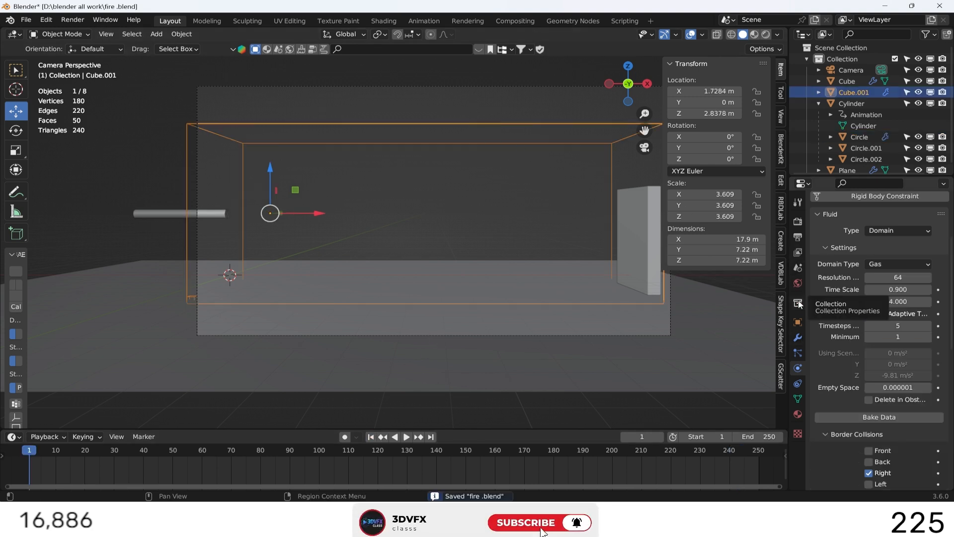
pyautogui.scroll(-2, 834, 360)
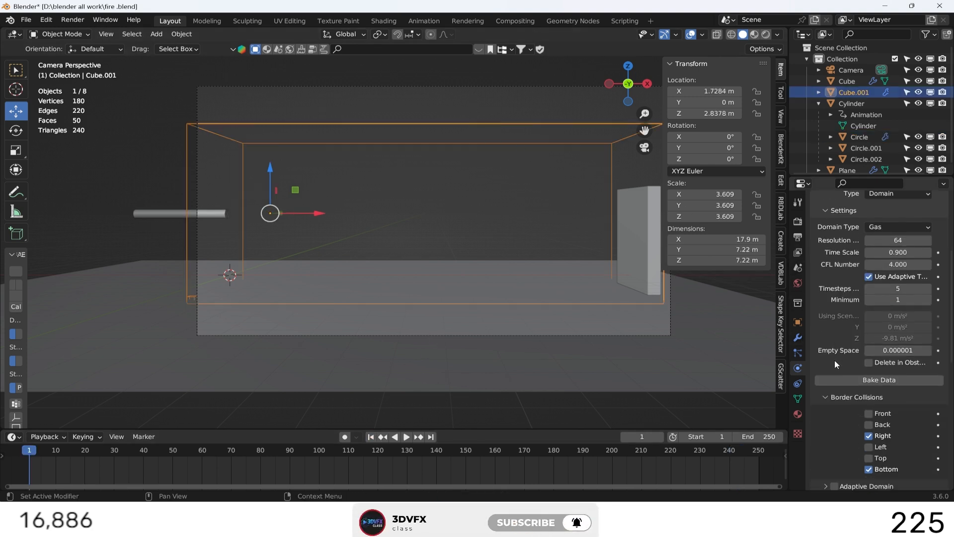
pyautogui.click(870, 380)
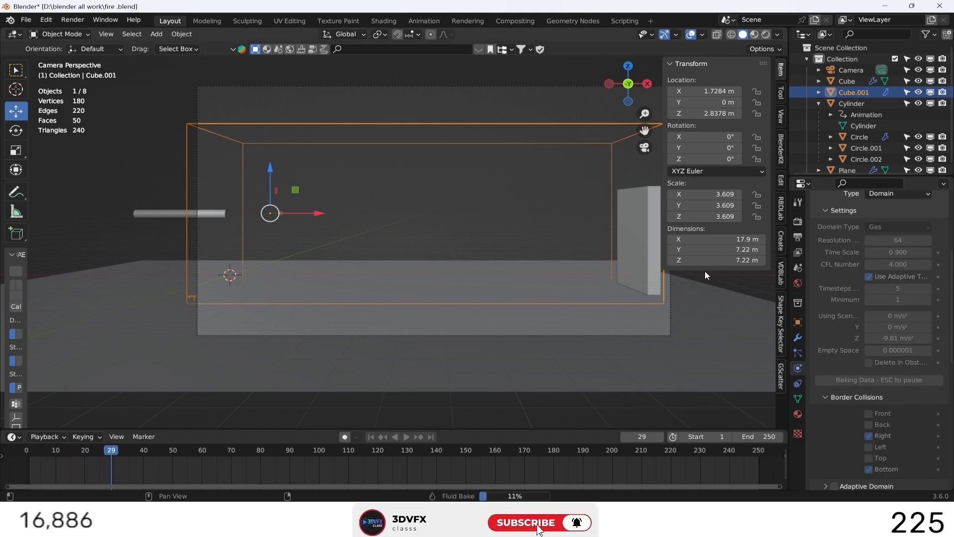
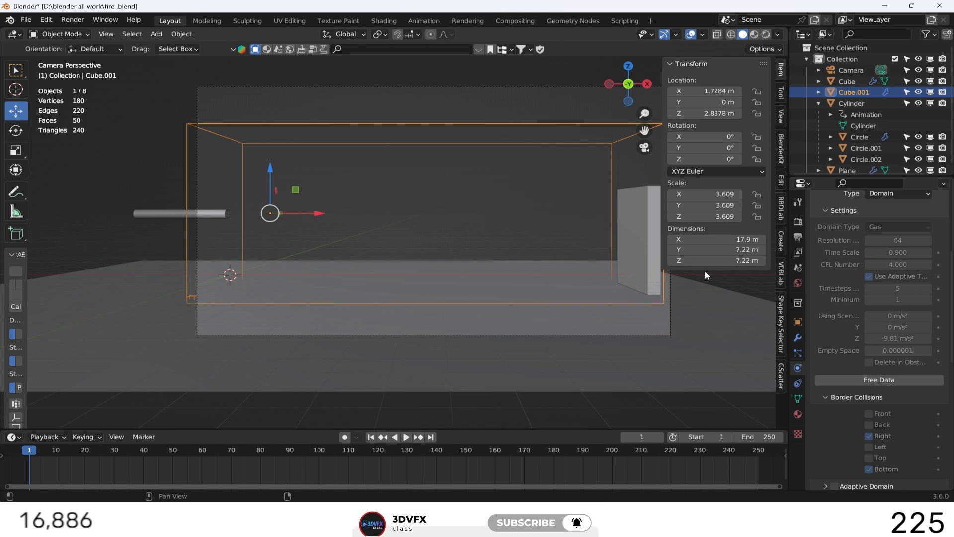
# Play the animation to review the baked fire and smoke in the gas domain.
pyautogui.click(409, 436)
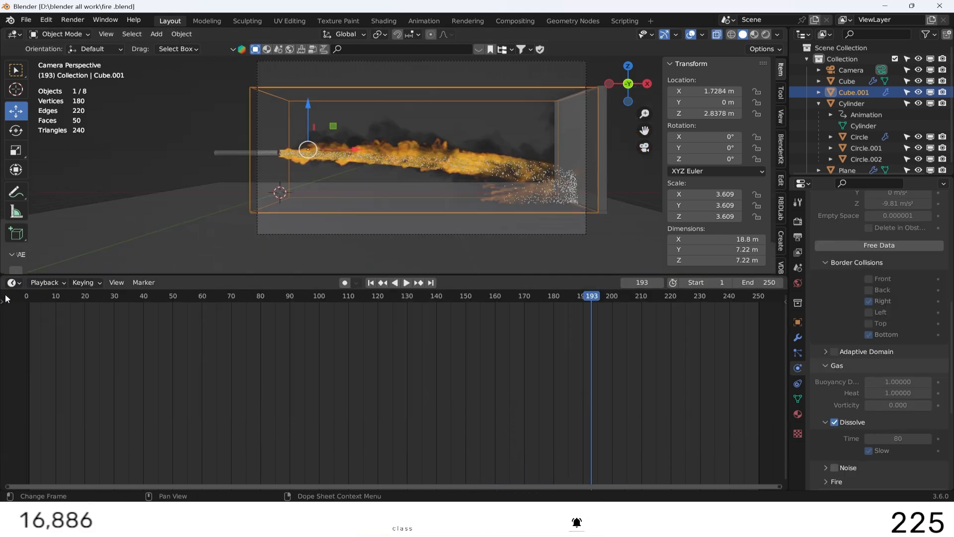
# Switch the timeline area to the Shader Editor and create a new material for the gas domain Cube.001.
pyautogui.click(13, 282)
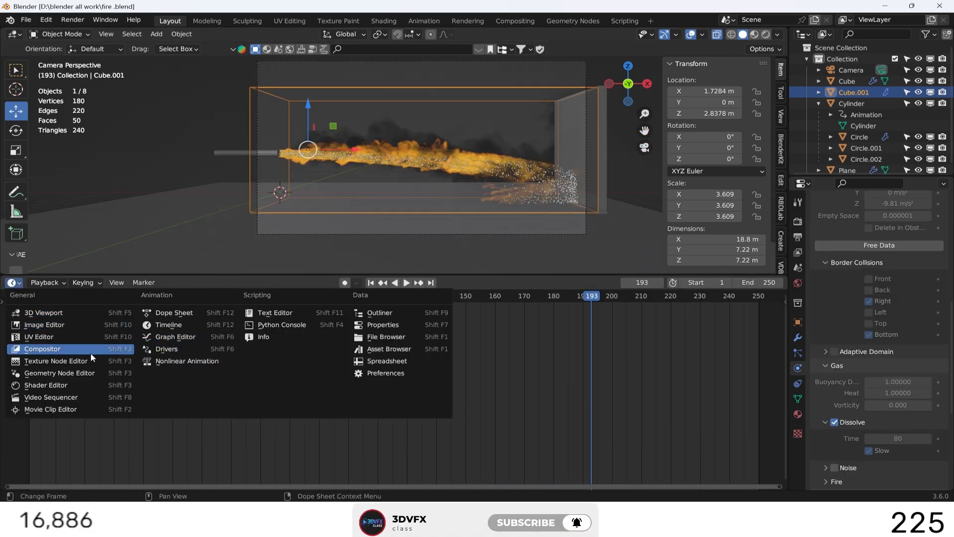
pyautogui.click(77, 387)
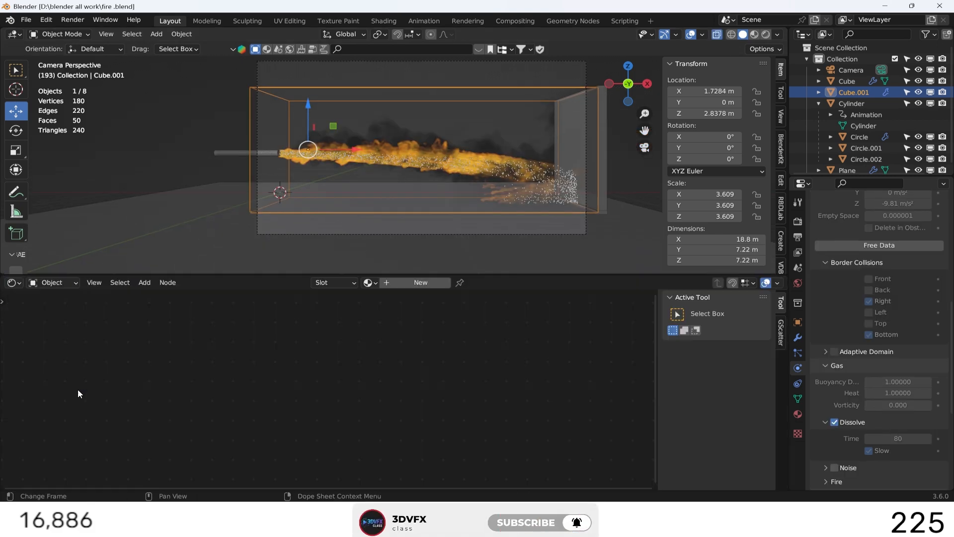
pyautogui.click(397, 284)
# Replace the default Principled BSDF with a Principled Volume node linked to the Material Output's Volume input.
pyautogui.moveTo(366, 363); pyautogui.dragTo(395, 333, button='middle')
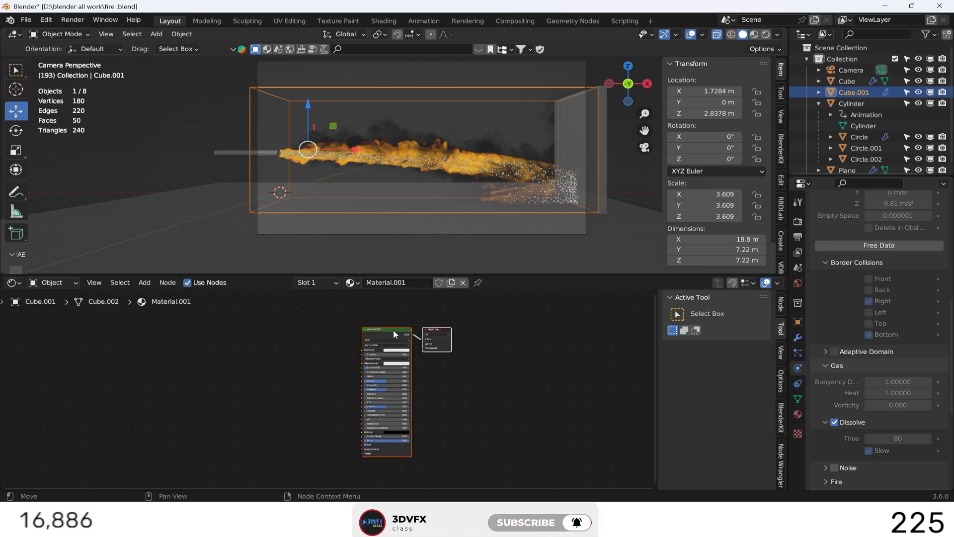
pyautogui.press('x')
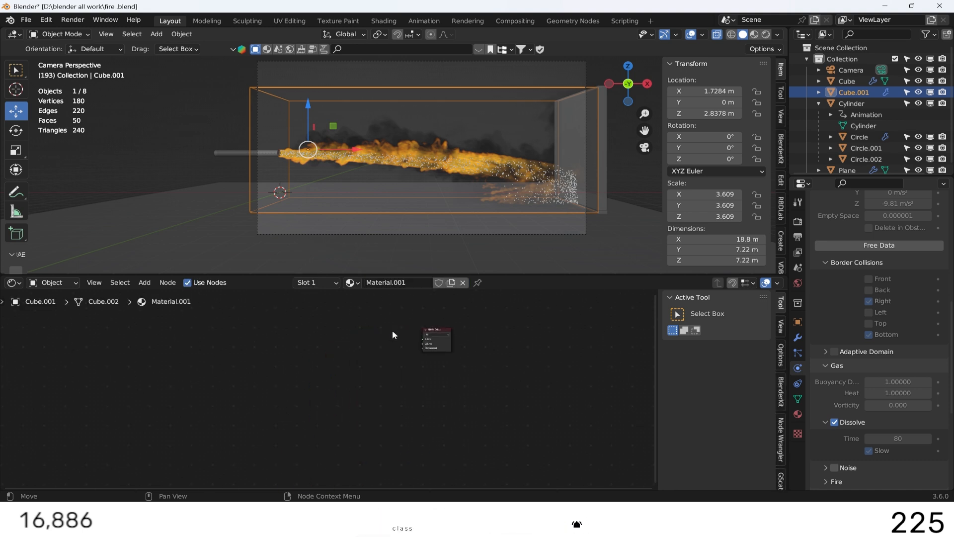
pyautogui.scroll(10, 404, 332)
pyautogui.moveTo(440, 331); pyautogui.dragTo(317, 432, button='middle')
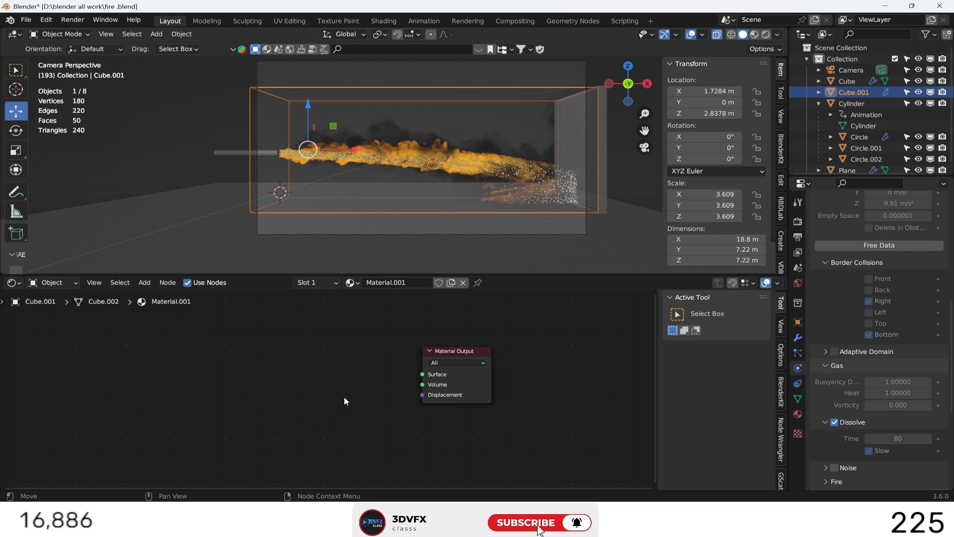
pyautogui.hotkey('shift', 'a')
pyautogui.click(329, 373)
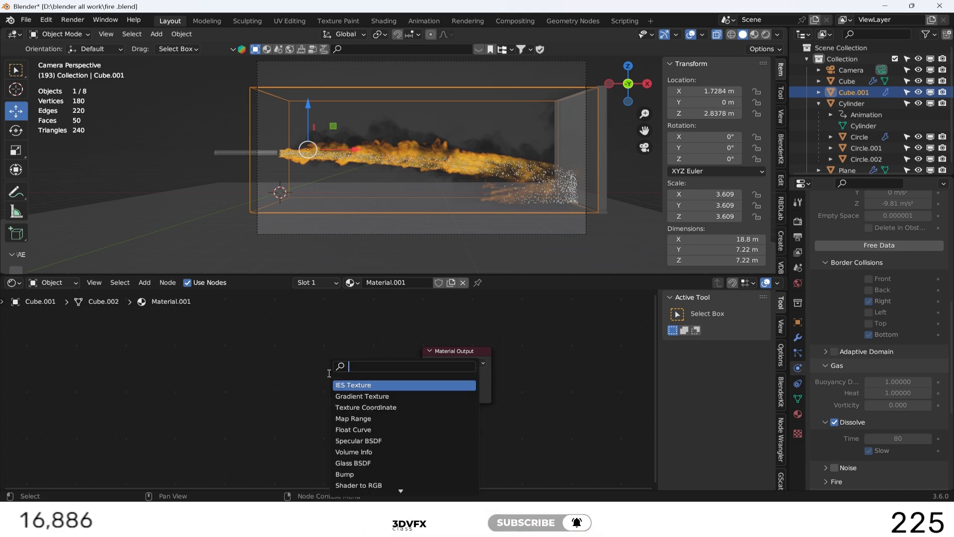
pyautogui.write('prin')
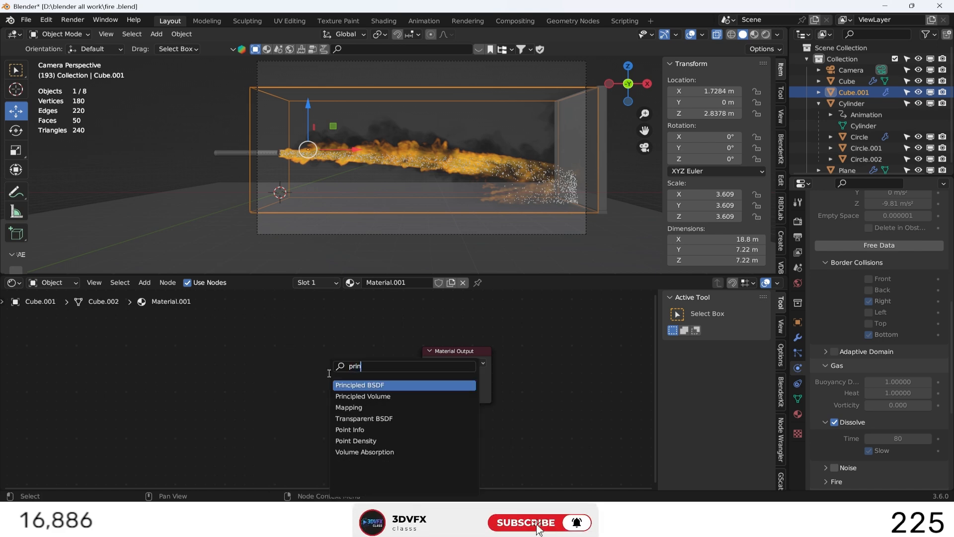
pyautogui.click(351, 396)
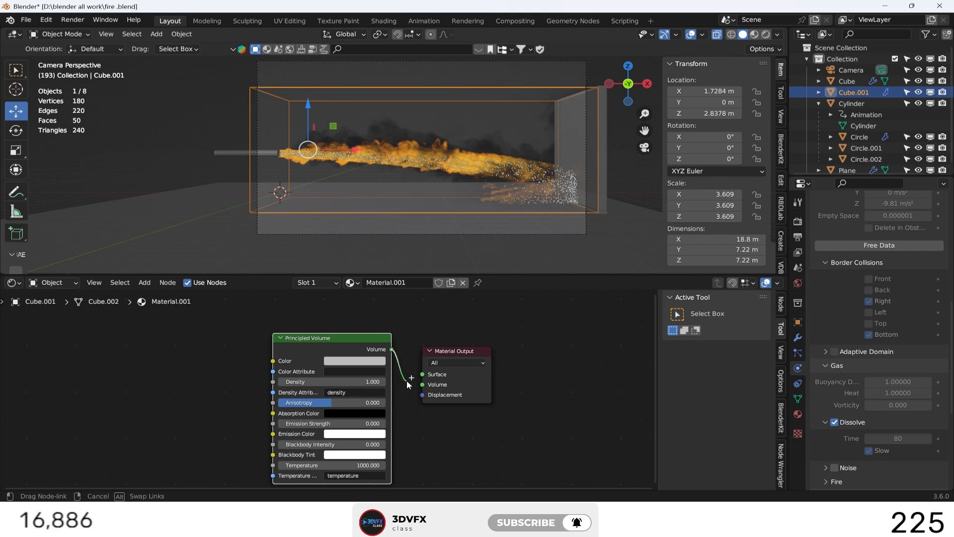
pyautogui.moveTo(407, 382); pyautogui.dragTo(474, 351)
pyautogui.moveTo(362, 337); pyautogui.dragTo(403, 336)
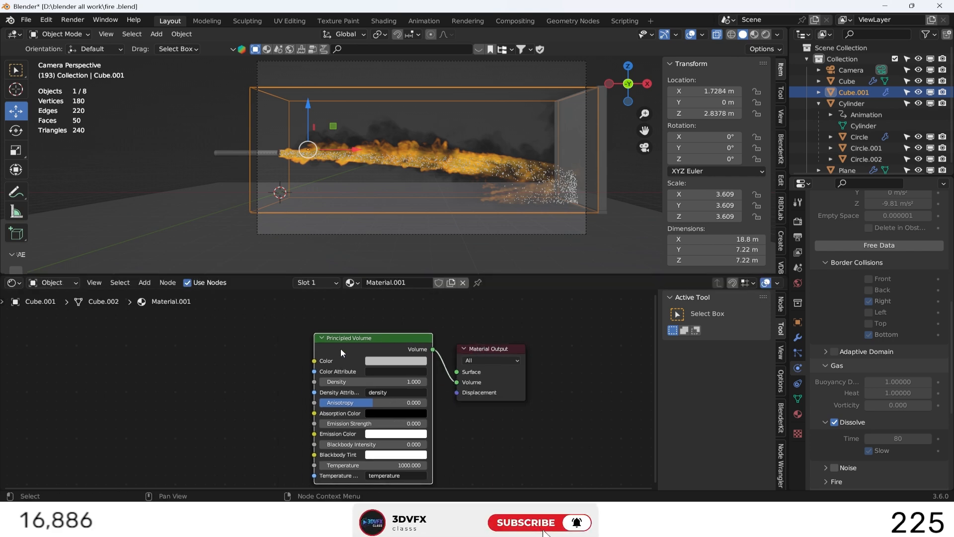
# Add an Attribute node well before the Principled Volume and set its name to heat.
pyautogui.hotkey('shift', 'a')
pyautogui.click(192, 362)
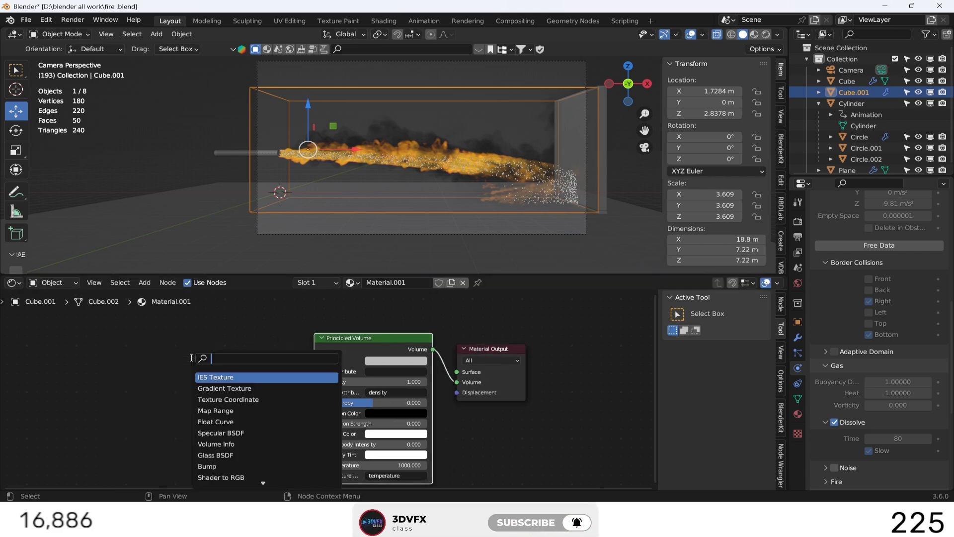
pyautogui.write('attr')
pyautogui.press('Return')
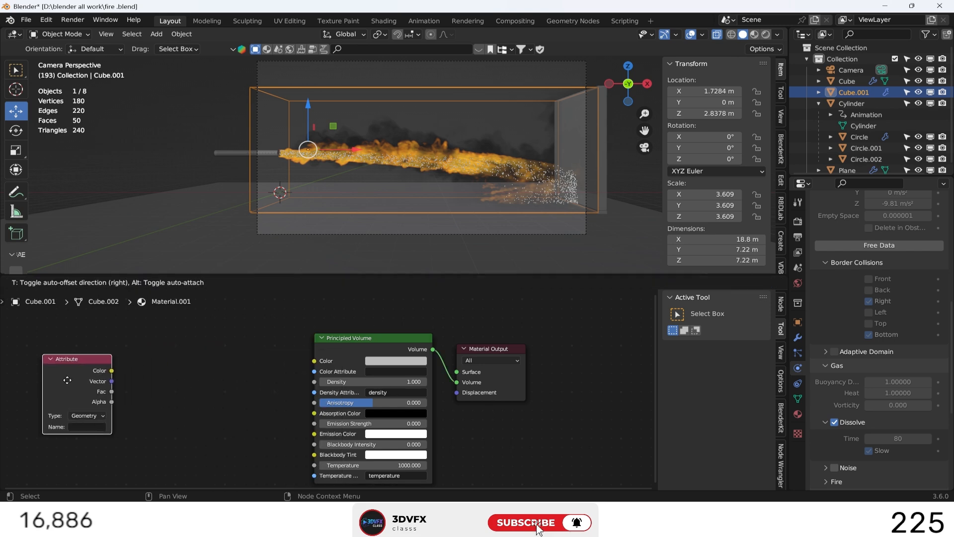
pyautogui.click(64, 381)
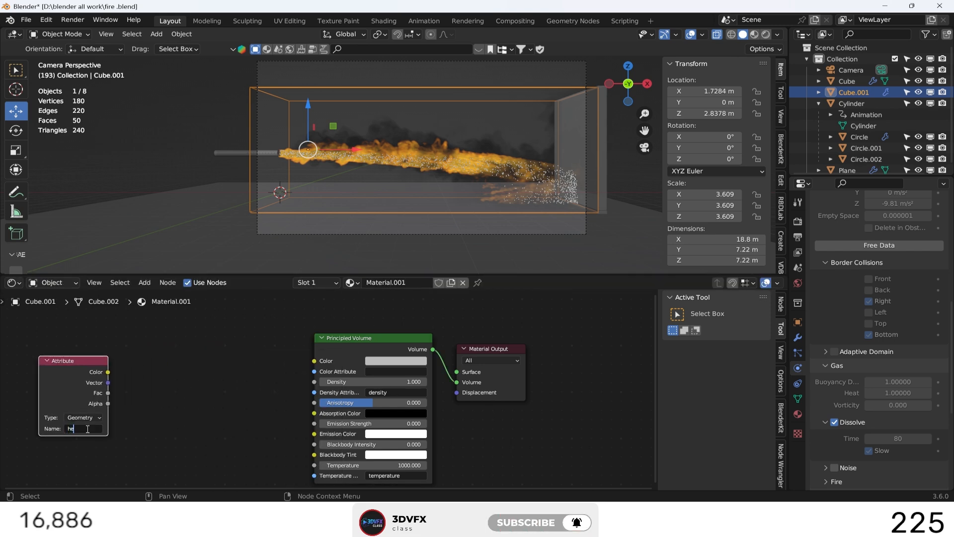
pyautogui.press('Return')
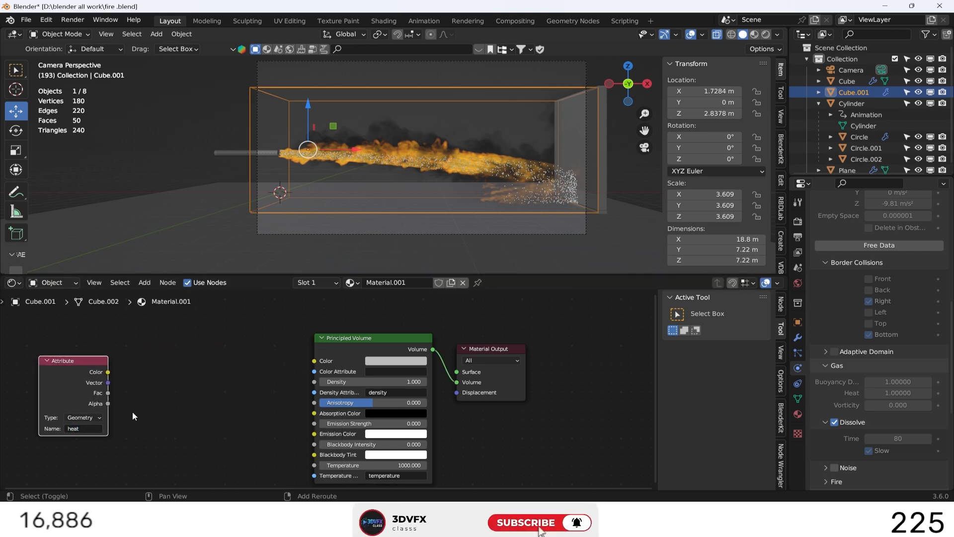
# Add a Color Ramp node, link the heat attribute's Fac output to its Fac input, and space the nodes apart.
pyautogui.hotkey('shift', 'a')
pyautogui.moveTo(138, 406)
pyautogui.click(118, 372)
pyautogui.write('color')
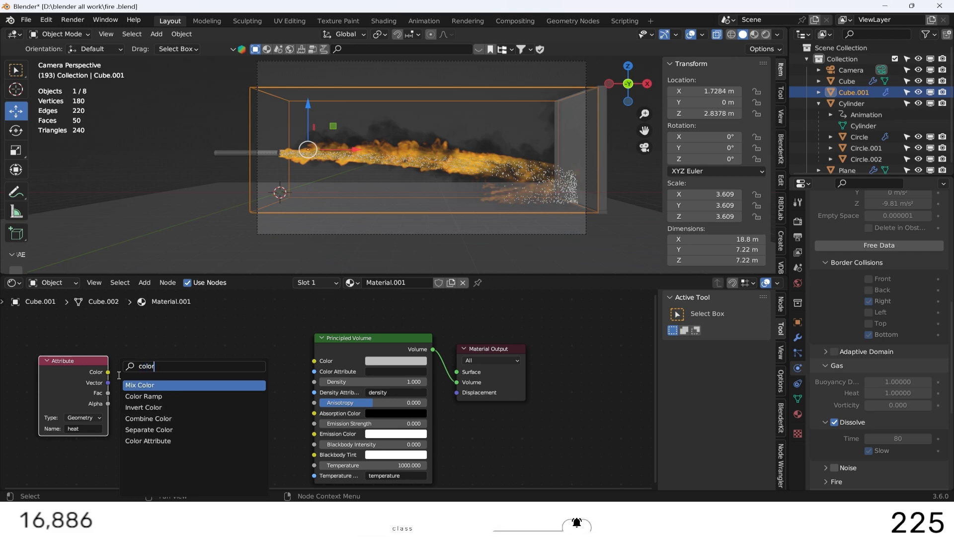
pyautogui.press('Down')
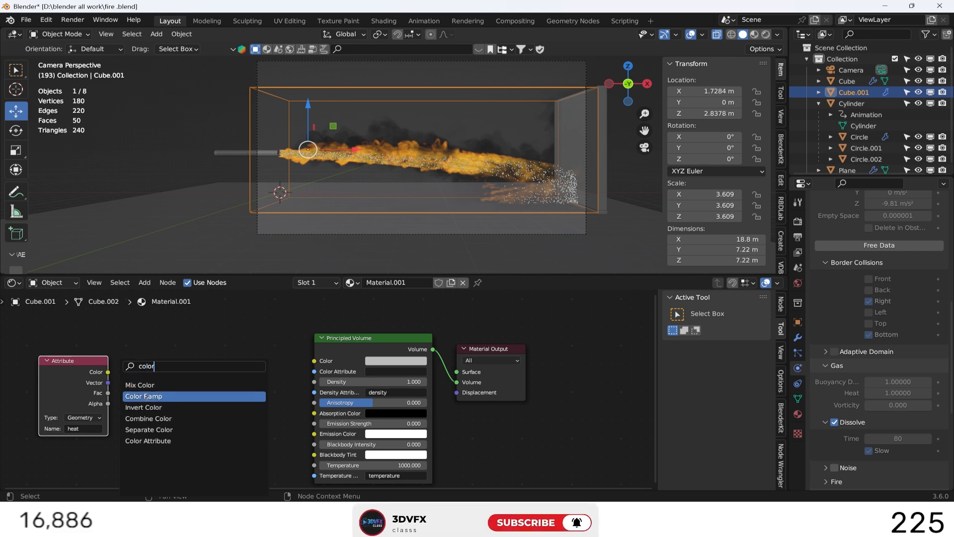
pyautogui.press('Return')
pyautogui.click(154, 376)
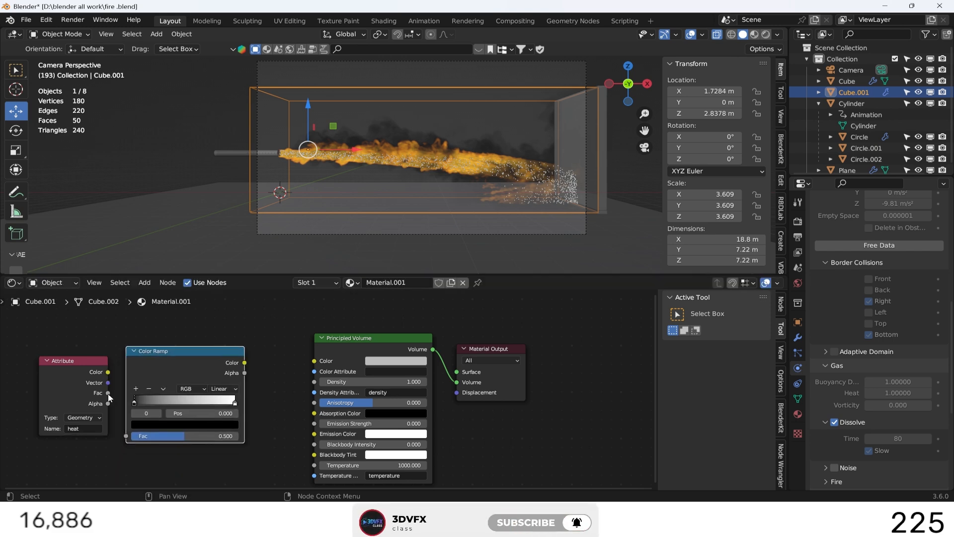
pyautogui.moveTo(108, 392); pyautogui.dragTo(126, 436)
pyautogui.moveTo(91, 357); pyautogui.dragTo(35, 356)
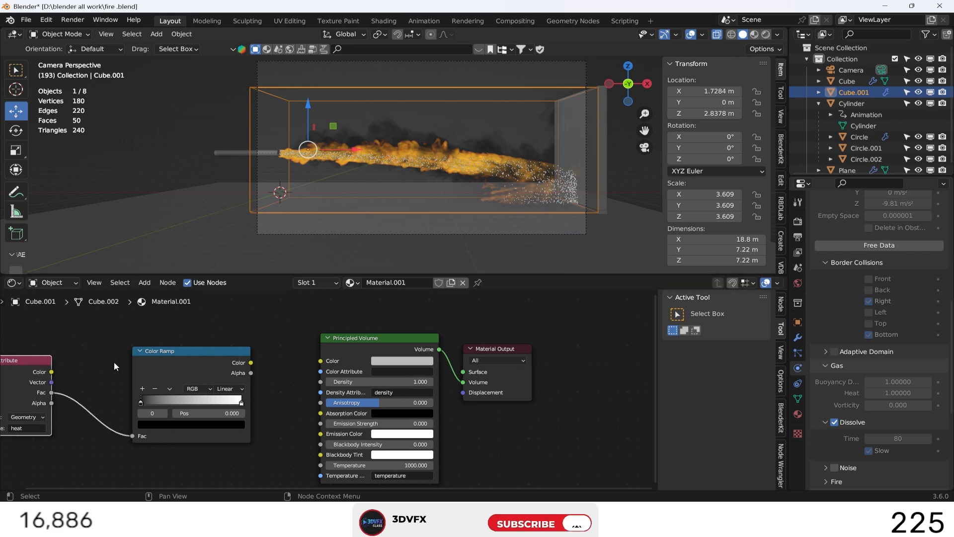
pyautogui.moveTo(241, 380); pyautogui.dragTo(190, 376)
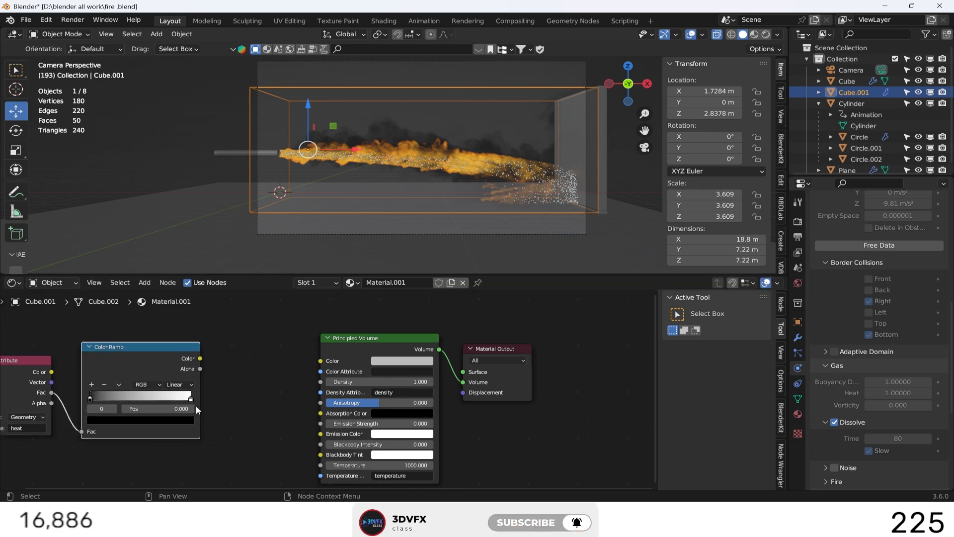
# Insert a Math node set to Multiply between the Color Ramp's Color output and the Principled Volume's Emission Strength.
pyautogui.hotkey('shift', 'a')
pyautogui.write('ma')
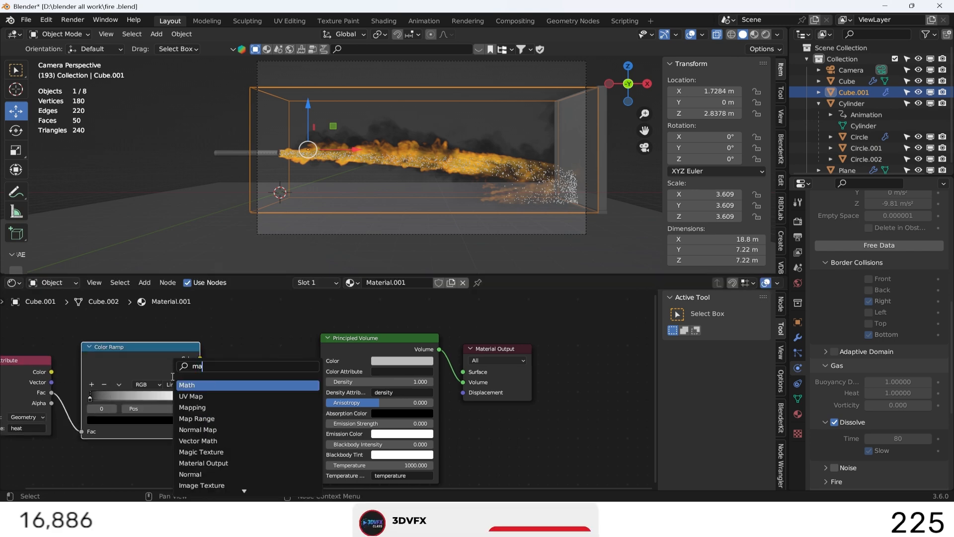
pyautogui.write('th')
pyautogui.press('Return')
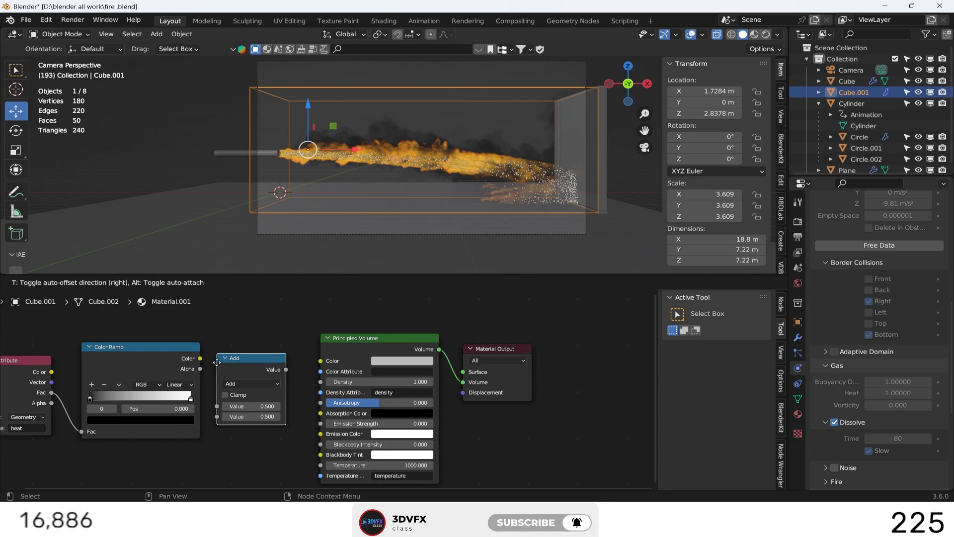
pyautogui.click(217, 361)
pyautogui.moveTo(200, 358); pyautogui.dragTo(216, 406)
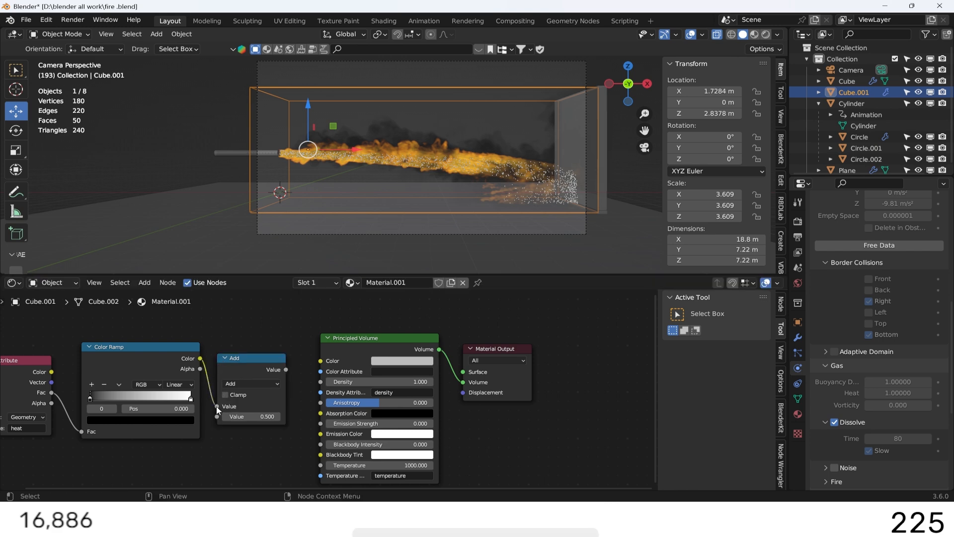
pyautogui.click(234, 384)
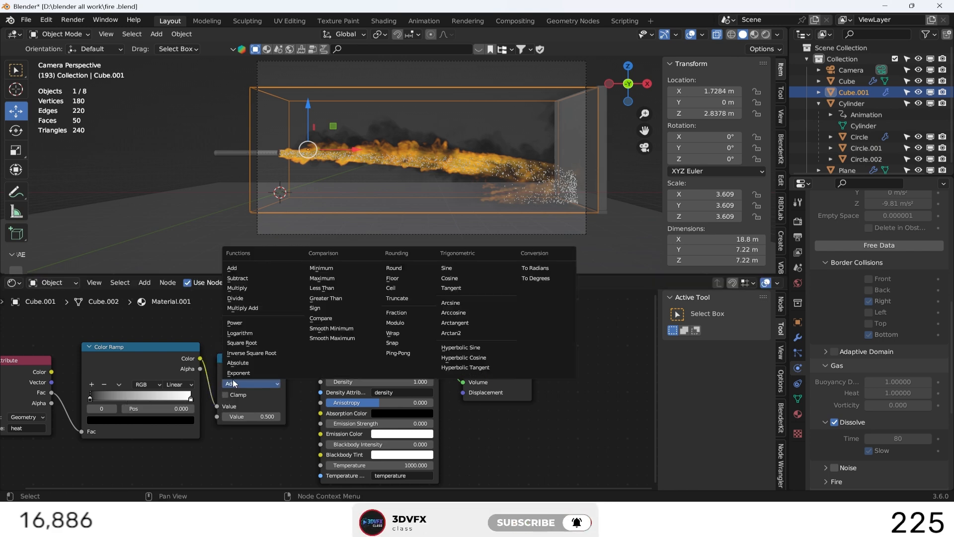
pyautogui.click(238, 288)
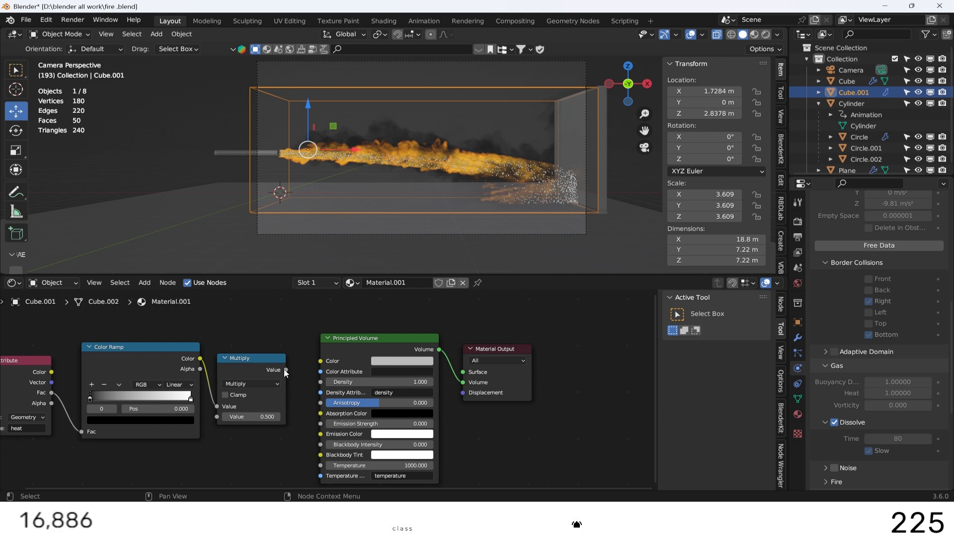
pyautogui.moveTo(286, 370); pyautogui.dragTo(297, 388)
pyautogui.moveTo(315, 428); pyautogui.dragTo(322, 428)
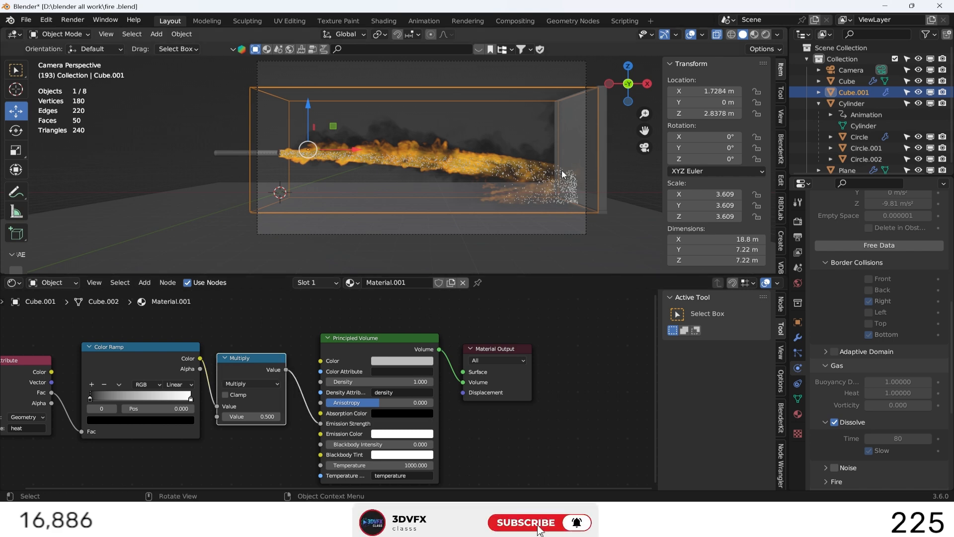
# Switch the viewport to rendered shading and set the Multiply node's second value to 30.
pyautogui.click(766, 34)
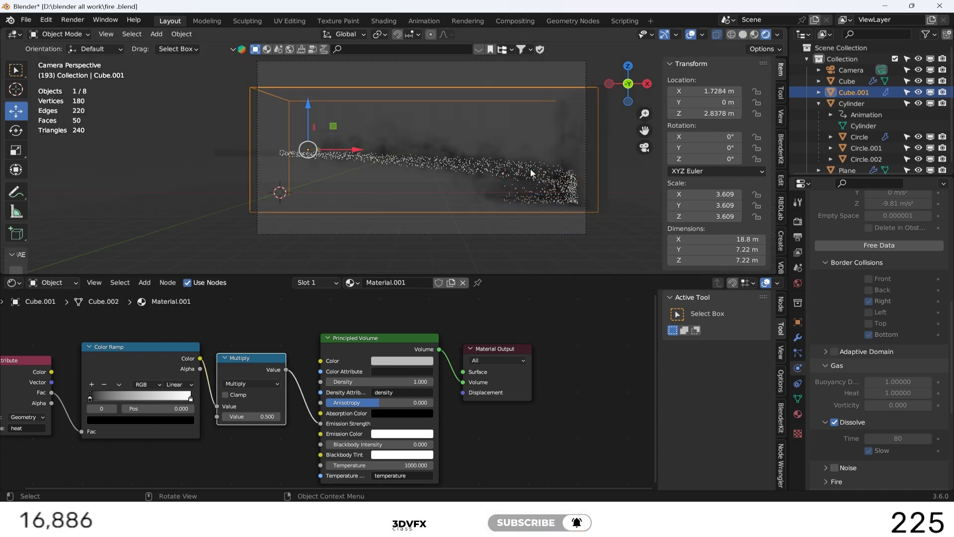
pyautogui.moveTo(273, 421); pyautogui.dragTo(331, 392, button='middle')
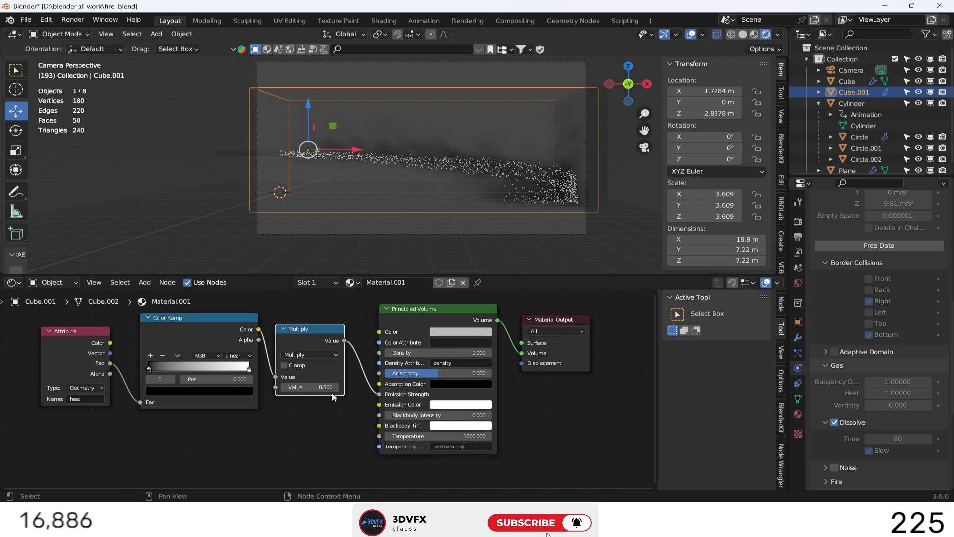
pyautogui.scroll(1, 332, 392)
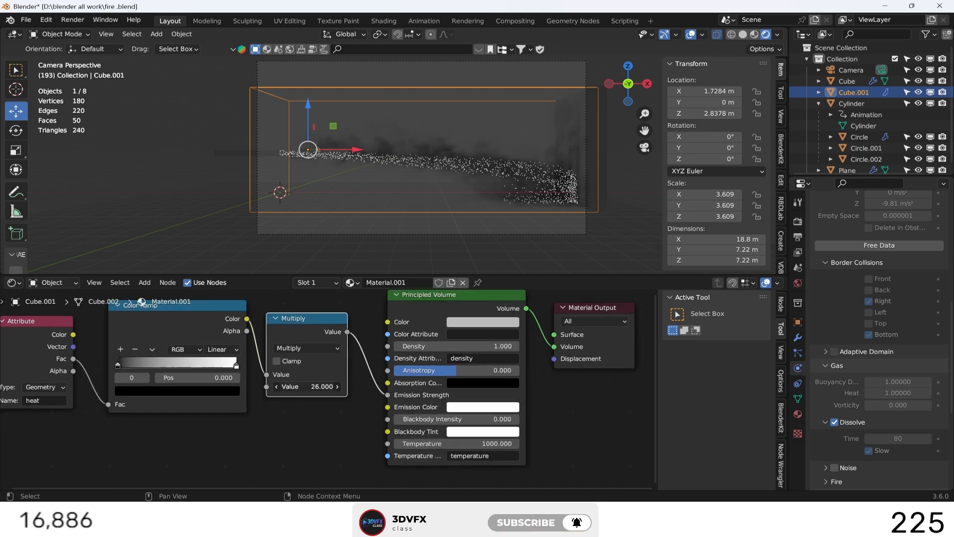
pyautogui.click(303, 387)
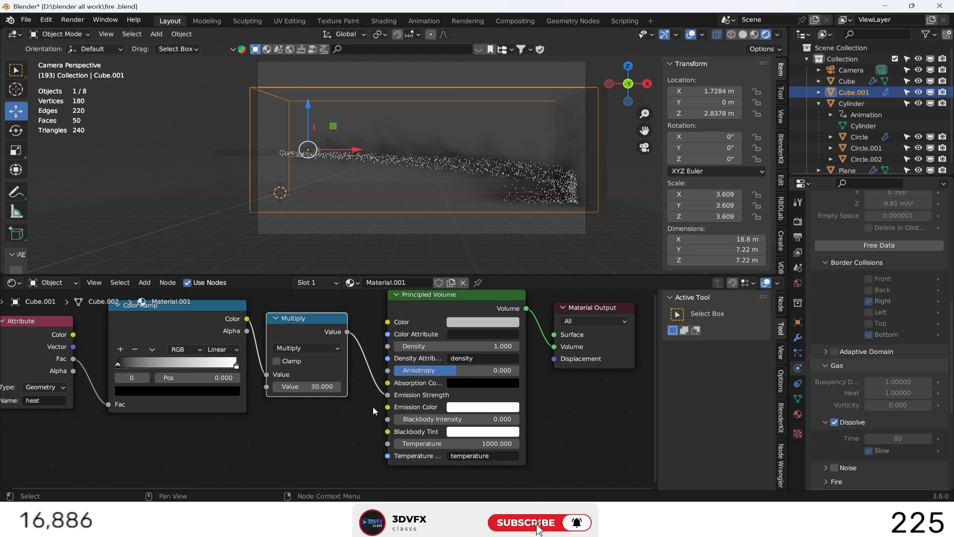
# Move the Color Ramp's black stop to about 0.573 and its white stop to about 0.805.
pyautogui.moveTo(375, 410); pyautogui.dragTo(419, 400, button='middle')
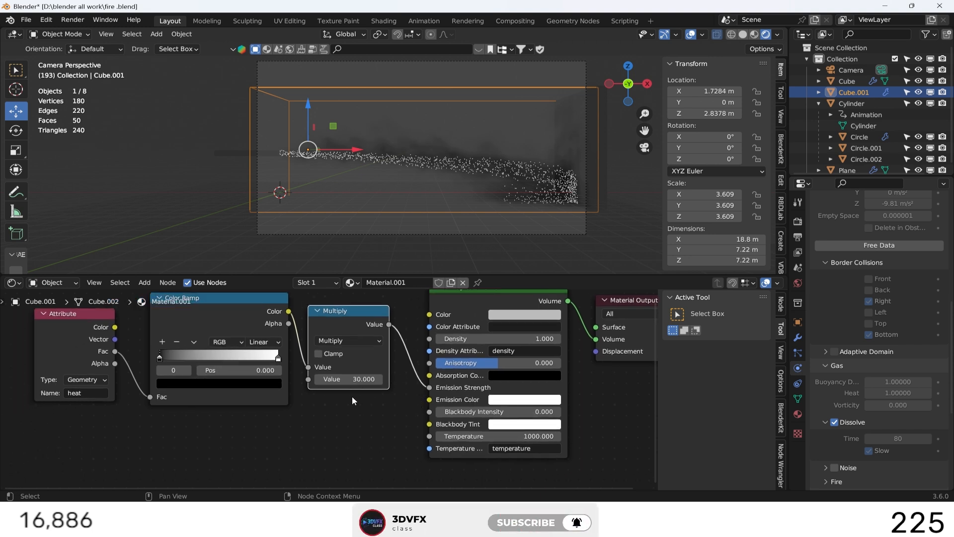
pyautogui.moveTo(161, 357); pyautogui.dragTo(219, 361)
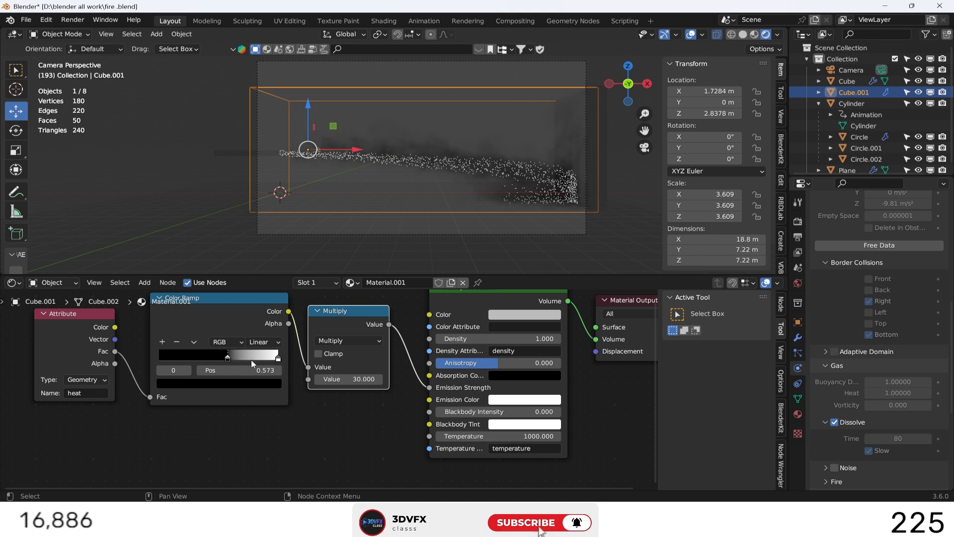
pyautogui.moveTo(277, 358); pyautogui.dragTo(272, 358)
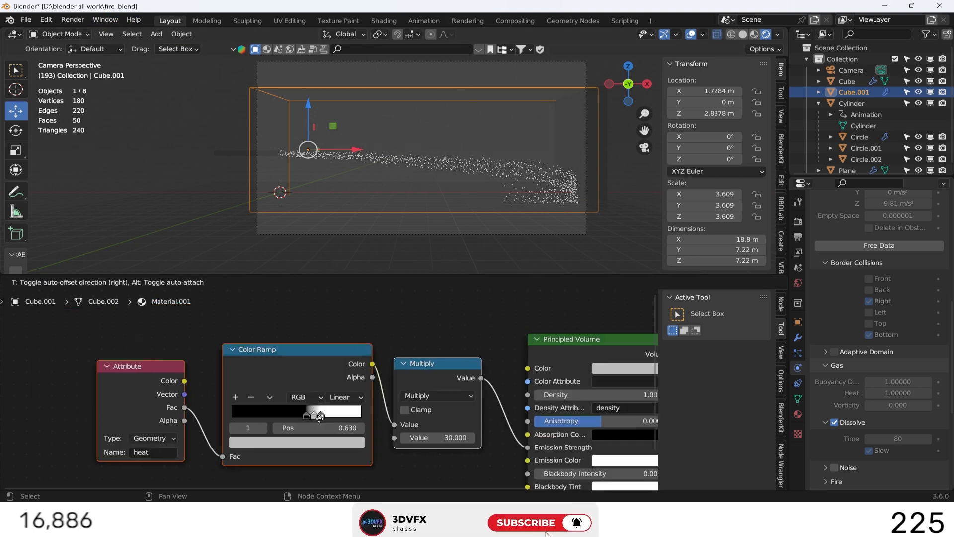
# Give the heat Color Ramp a third stop at about 0.794 and make that end stop black, keeping white in the middle.
pyautogui.click(319, 416)
pyautogui.moveTo(321, 416); pyautogui.dragTo(333, 416)
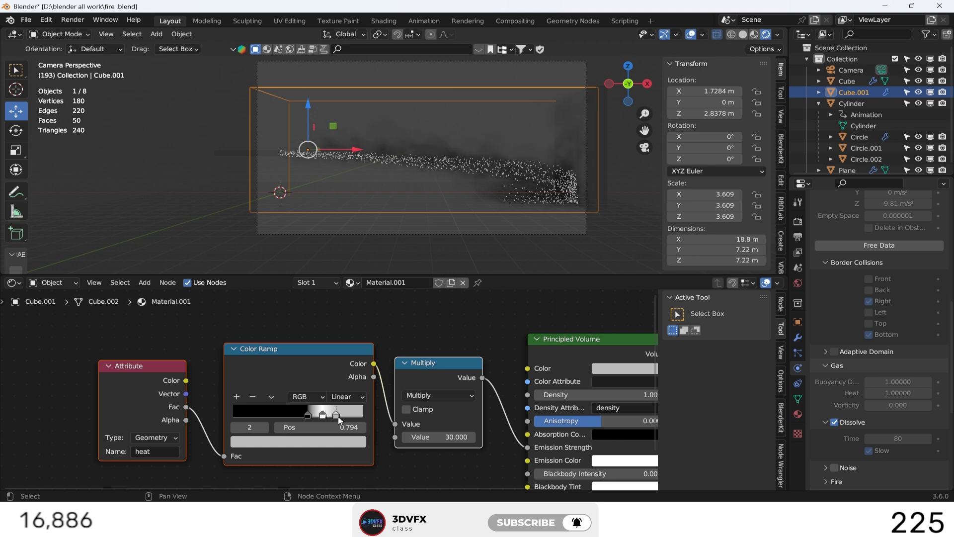
pyautogui.click(339, 417)
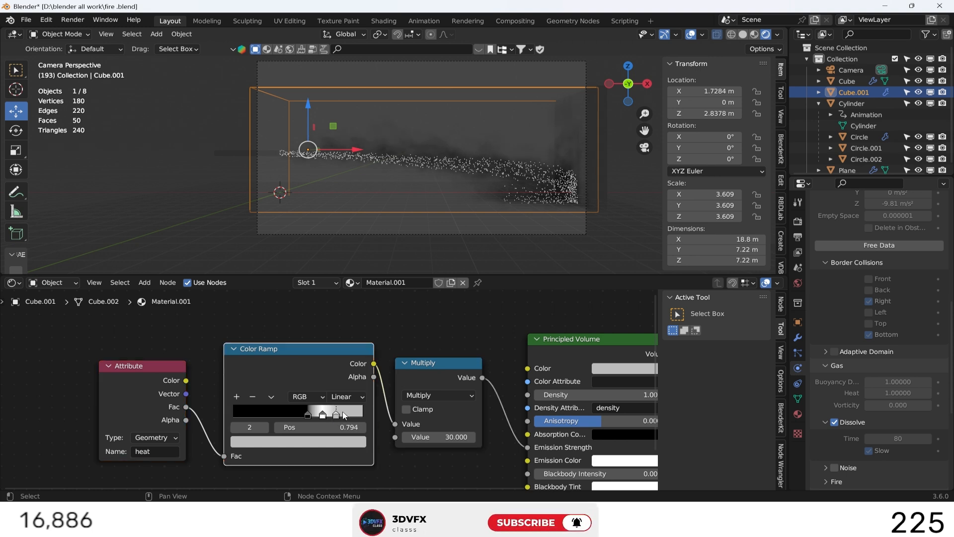
pyautogui.click(275, 442)
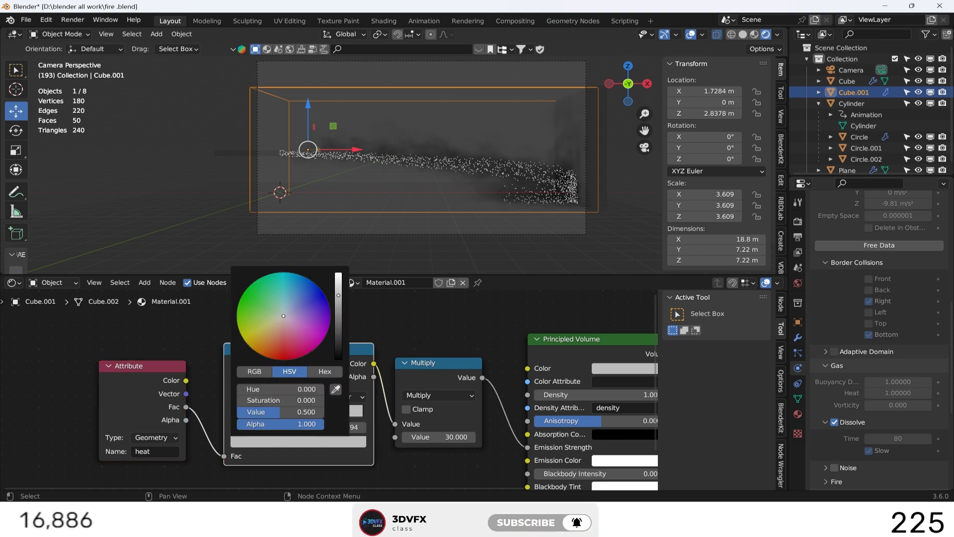
pyautogui.moveTo(339, 295); pyautogui.dragTo(339, 359)
pyautogui.click(399, 332)
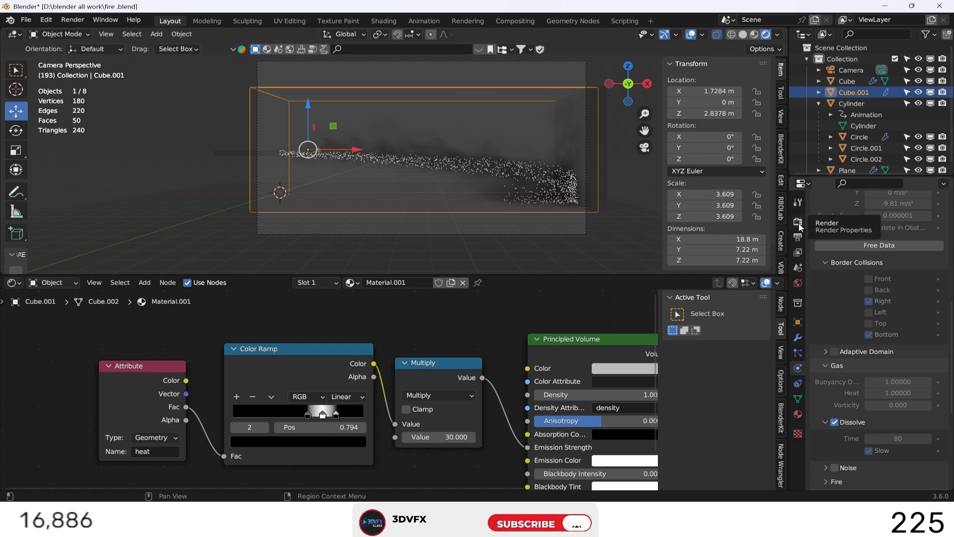
# Set the render engine to Cycles with the Supported feature set and GPU Compute as the device.
pyautogui.click(797, 223)
pyautogui.scroll(2, 856, 229)
pyautogui.click(890, 219)
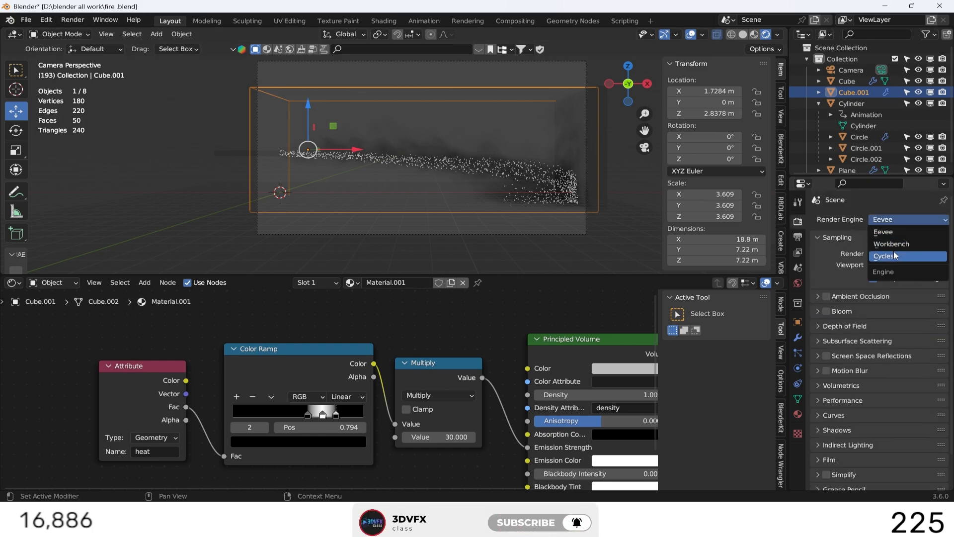
pyautogui.click(893, 255)
pyautogui.click(908, 232)
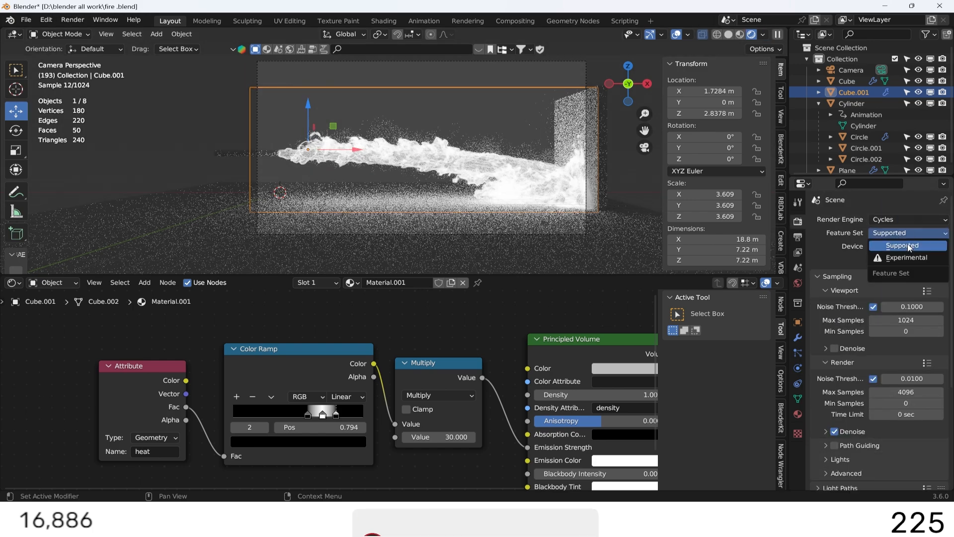
pyautogui.click(907, 244)
pyautogui.click(905, 245)
pyautogui.click(898, 276)
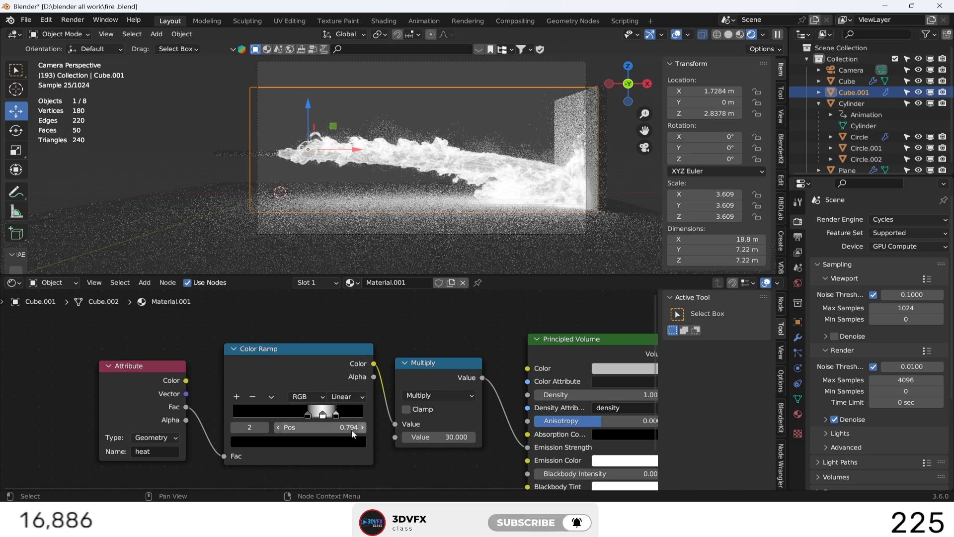
# Narrow the Color Ramp's white band by moving the black stops closer, with the end stop at about 0.779.
pyautogui.moveTo(309, 415); pyautogui.dragTo(332, 415)
pyautogui.scroll(-1, 328, 390)
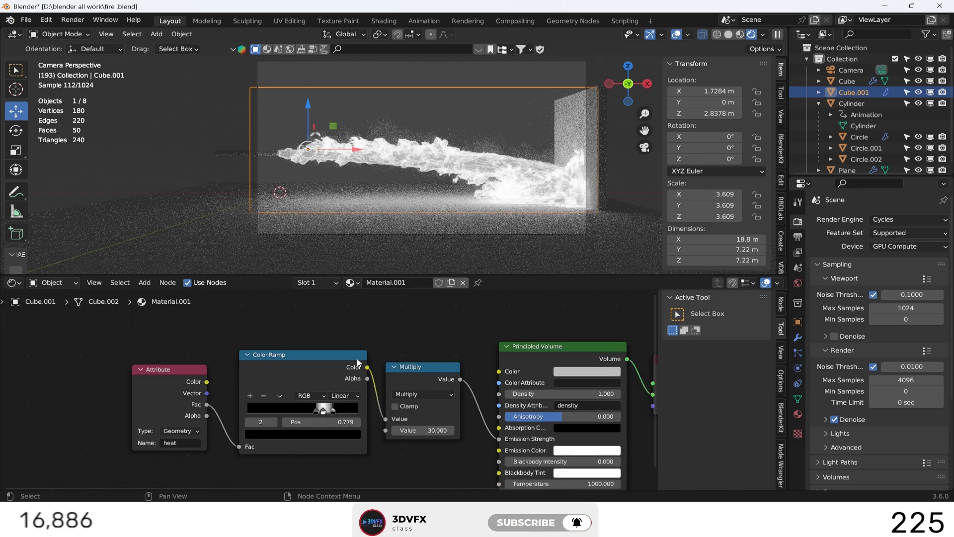
# Duplicate the Attribute, Color Ramp and Multiply nodes above the originals and link the copy's Value output to the Principled Volume's Density.
pyautogui.moveTo(167, 341); pyautogui.dragTo(449, 428)
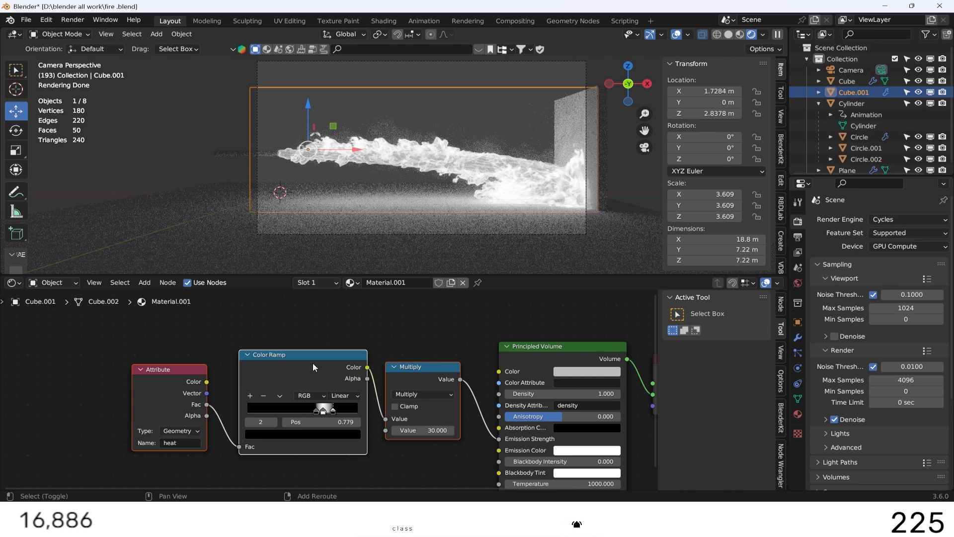
pyautogui.hotkey('shift', 'd')
pyautogui.click(301, 343)
pyautogui.scroll(-2, 335, 387)
pyautogui.moveTo(434, 406); pyautogui.dragTo(406, 347, button='middle')
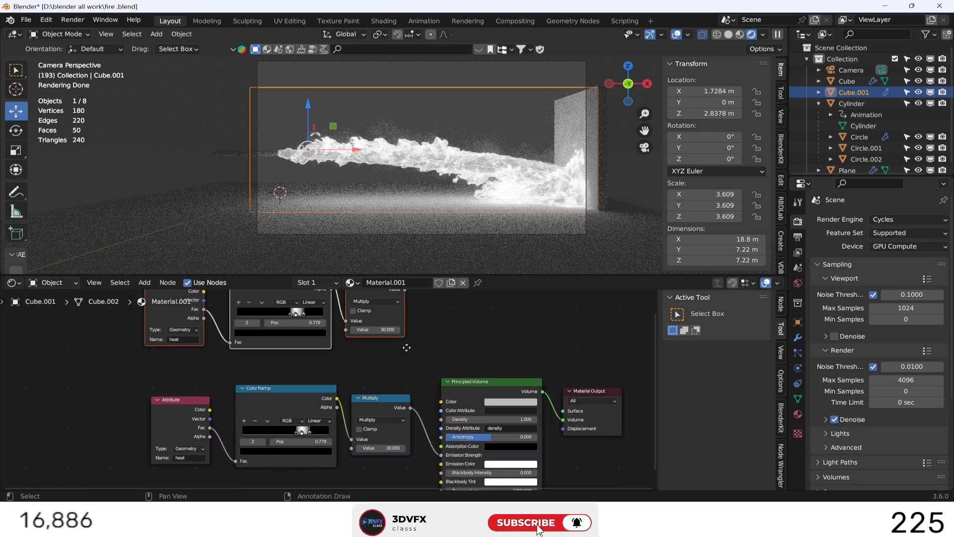
pyautogui.moveTo(405, 291); pyautogui.dragTo(437, 422)
pyautogui.scroll(-1, 451, 346)
pyautogui.moveTo(459, 329); pyautogui.dragTo(462, 352, button='middle')
pyautogui.scroll(4, 300, 343)
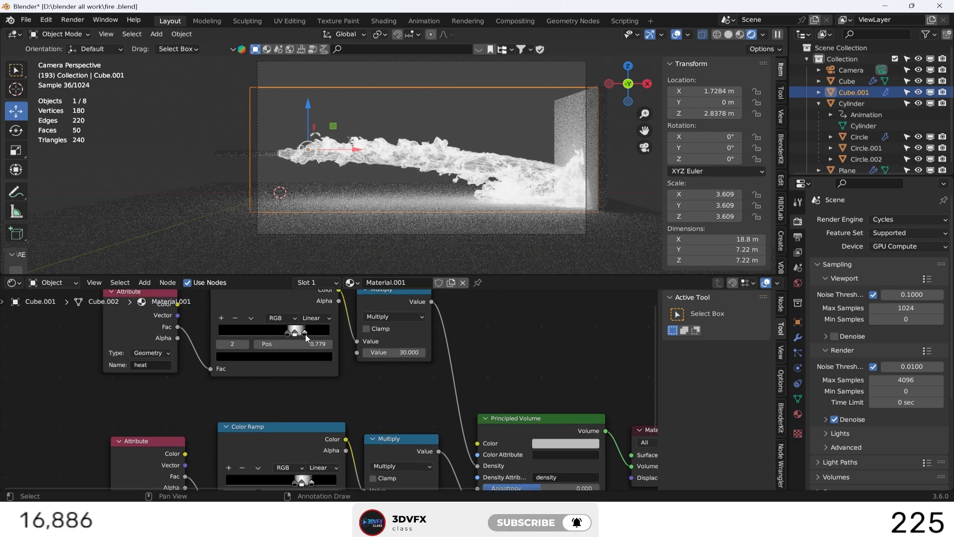
# Remove the end black stop from the density Color Ramp and spread the remaining stops, with white at about 0.847.
pyautogui.moveTo(305, 334); pyautogui.dragTo(234, 335)
pyautogui.click(235, 318)
pyautogui.moveTo(295, 332); pyautogui.dragTo(313, 334)
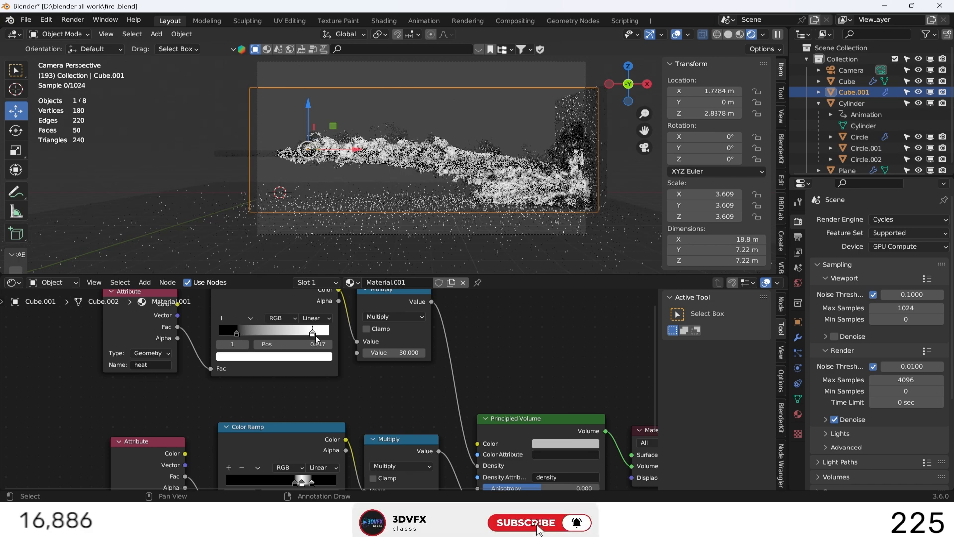
# Add a Blackbody node and link its Color output to the Principled Volume's Emission Color.
pyautogui.moveTo(486, 372); pyautogui.dragTo(472, 297, button='middle')
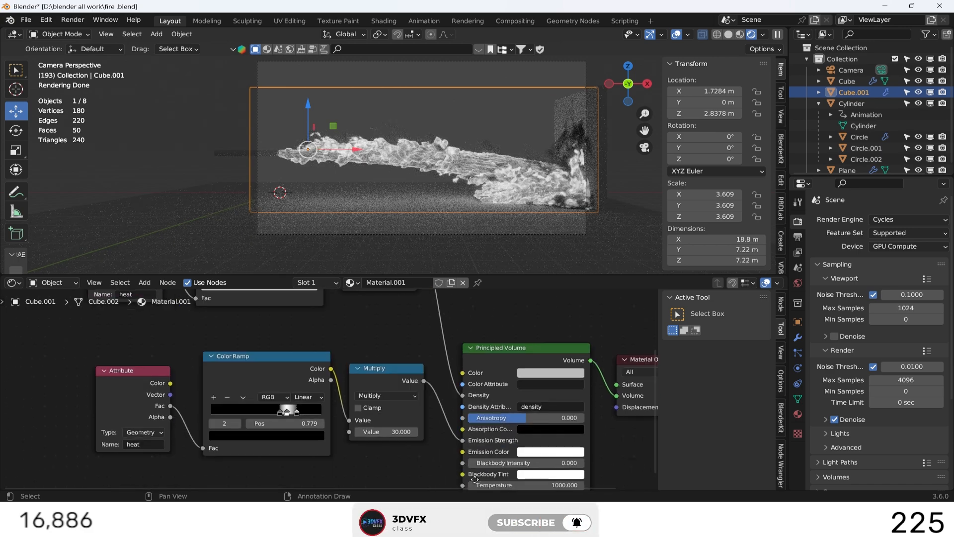
pyautogui.moveTo(432, 436); pyautogui.dragTo(437, 353, button='middle')
pyautogui.moveTo(446, 416); pyautogui.dragTo(480, 425, button='middle')
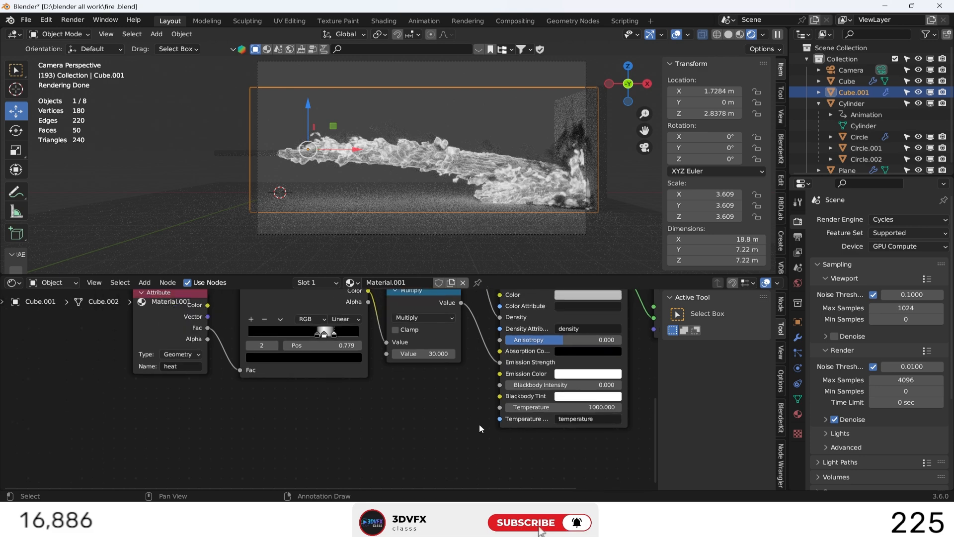
pyautogui.hotkey('shift', 'a')
pyautogui.click(413, 377)
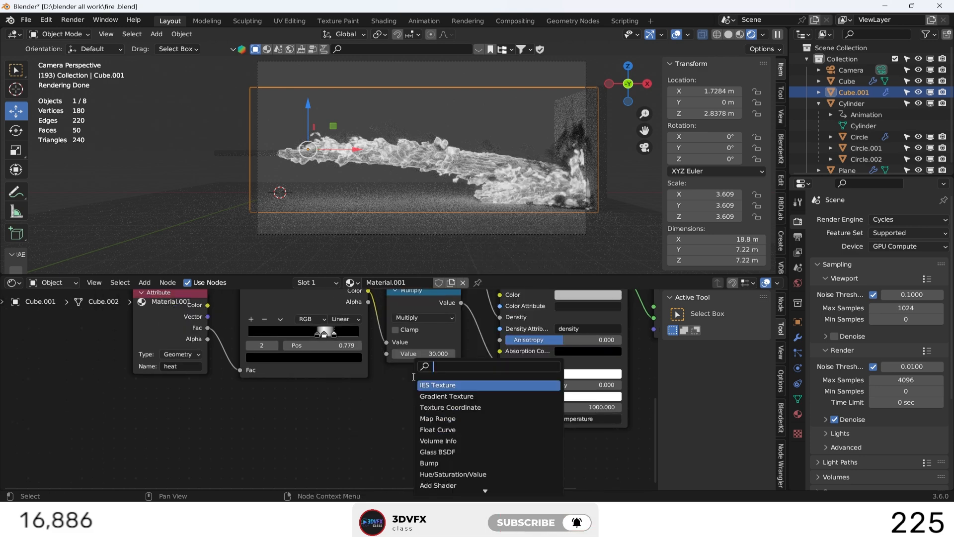
pyautogui.write('blac')
pyautogui.press('Return')
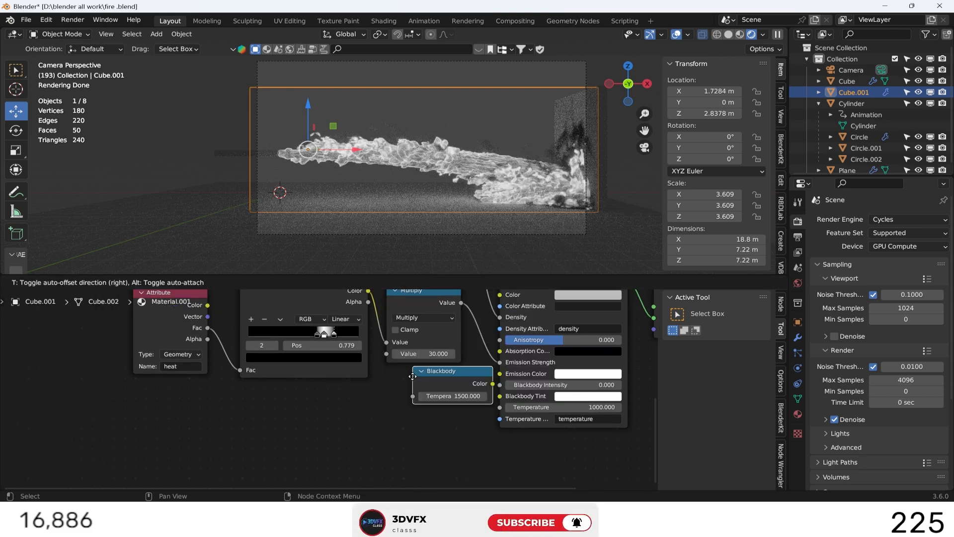
pyautogui.click(352, 401)
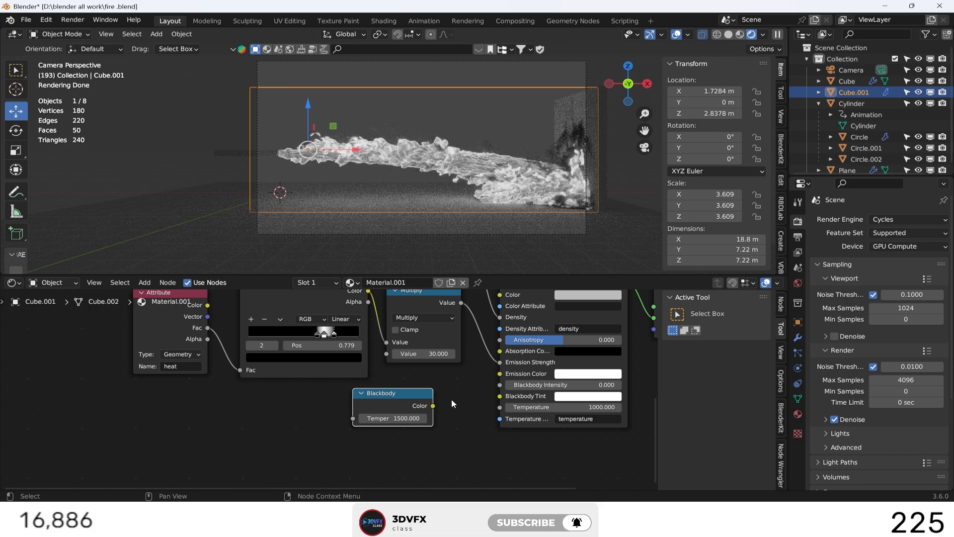
pyautogui.moveTo(452, 403); pyautogui.dragTo(495, 385)
pyautogui.moveTo(499, 377); pyautogui.dragTo(500, 374)
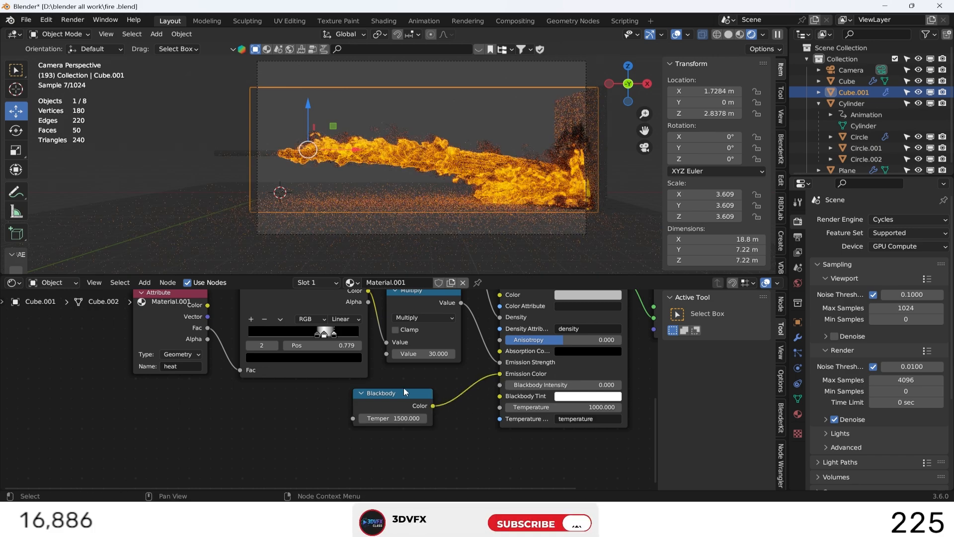
# Move the Blackbody node farther from the Principled Volume and set its temperature to 1250.
pyautogui.moveTo(403, 393); pyautogui.dragTo(340, 407)
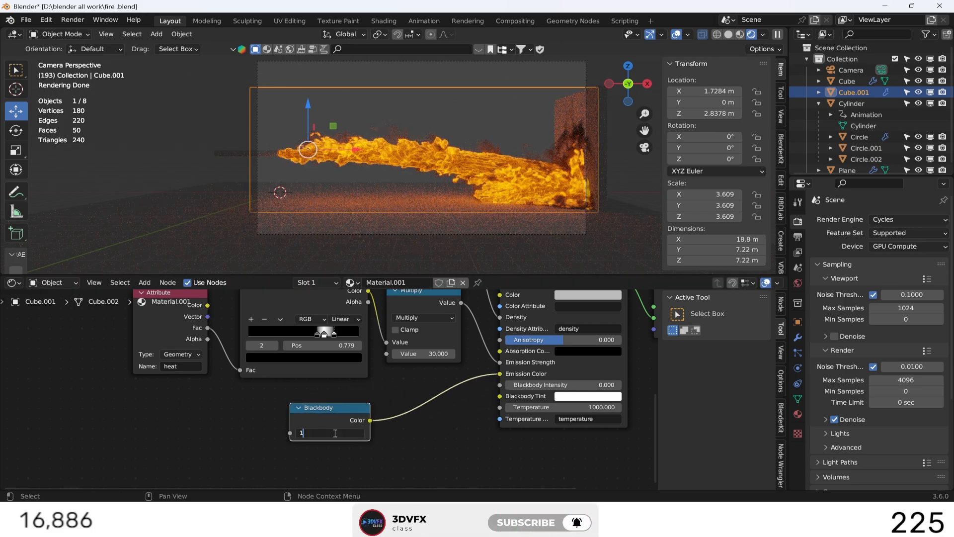
pyautogui.press('Return')
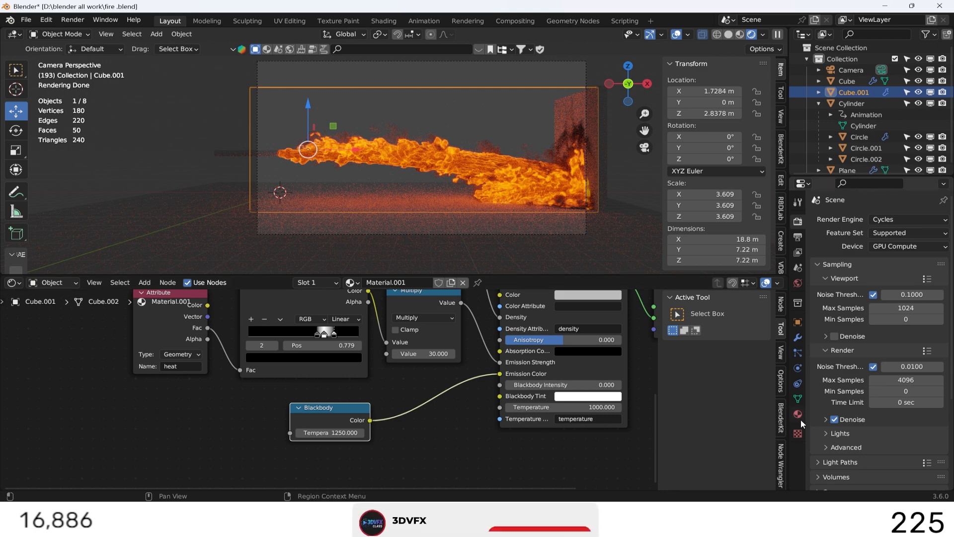
# Examine the View Transform and Look options in the scene's color management settings, keeping Filmic.
pyautogui.scroll(-6, 837, 369)
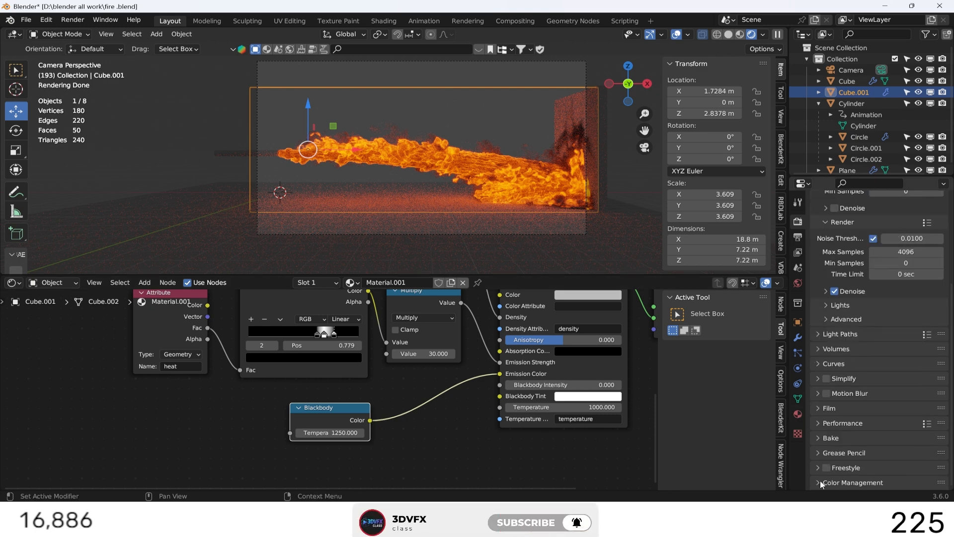
pyautogui.click(811, 481)
pyautogui.scroll(-5, 845, 462)
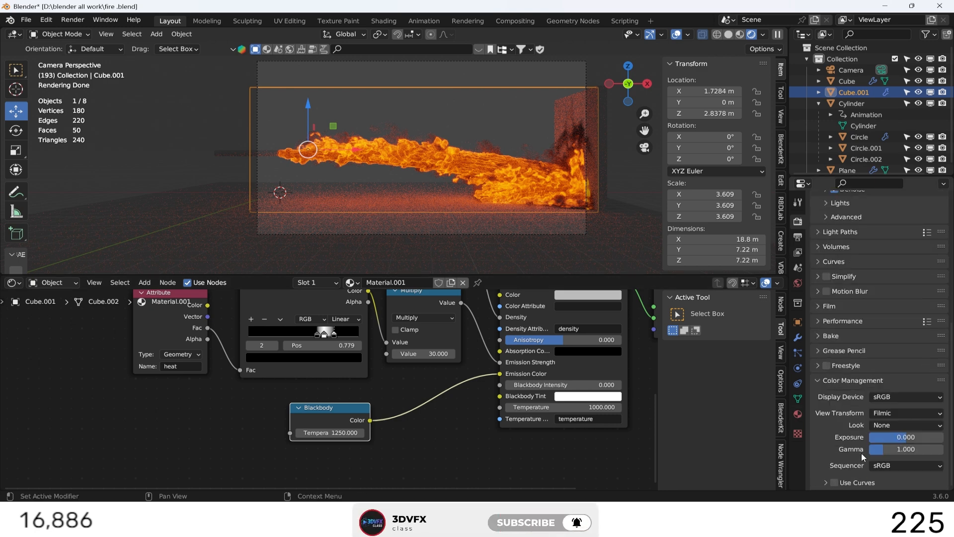
pyautogui.click(904, 412)
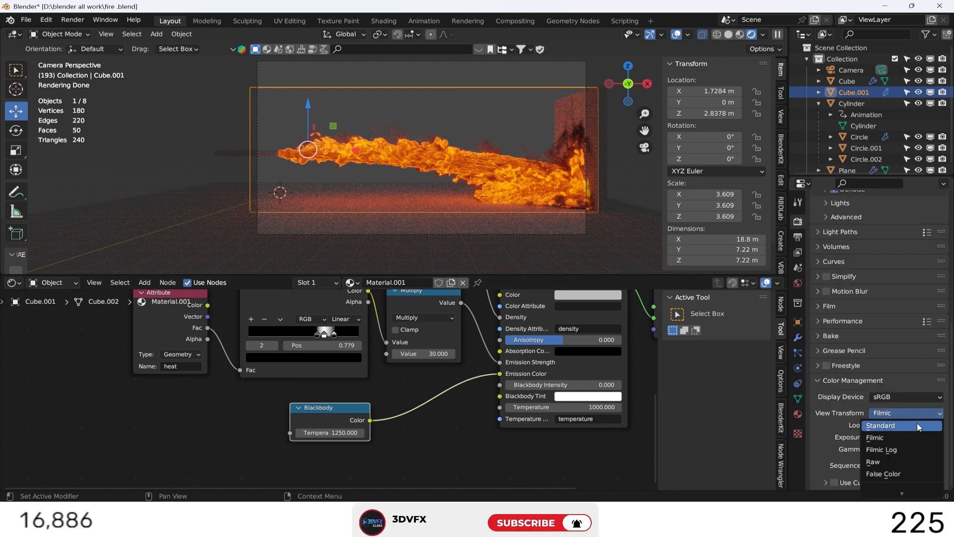
pyautogui.click(890, 413)
pyautogui.click(893, 398)
pyautogui.click(892, 410)
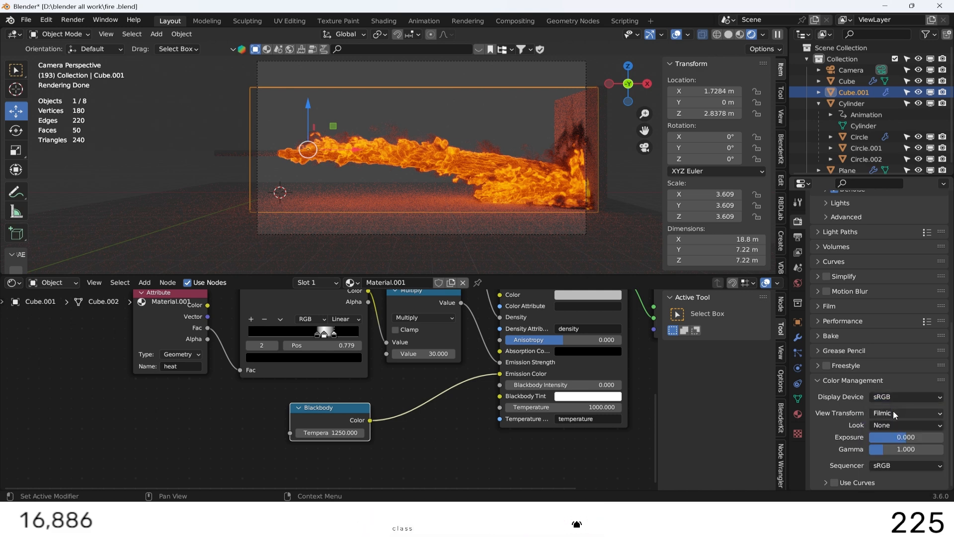
pyautogui.click(892, 412)
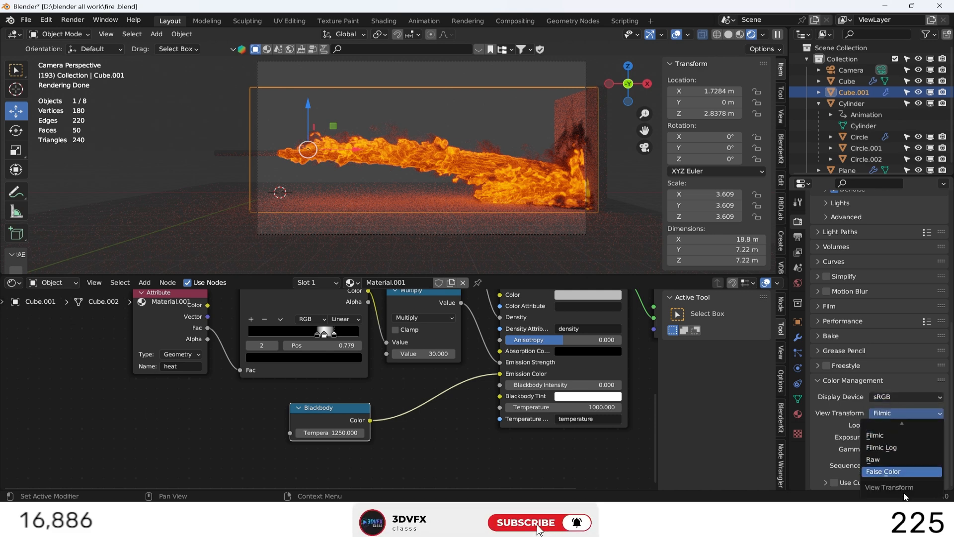
pyautogui.click(888, 439)
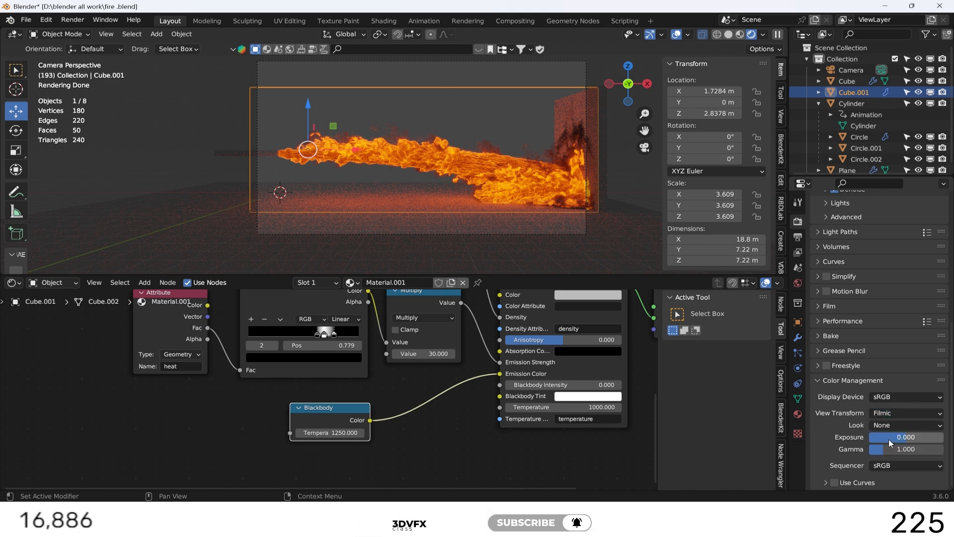
pyautogui.click(906, 424)
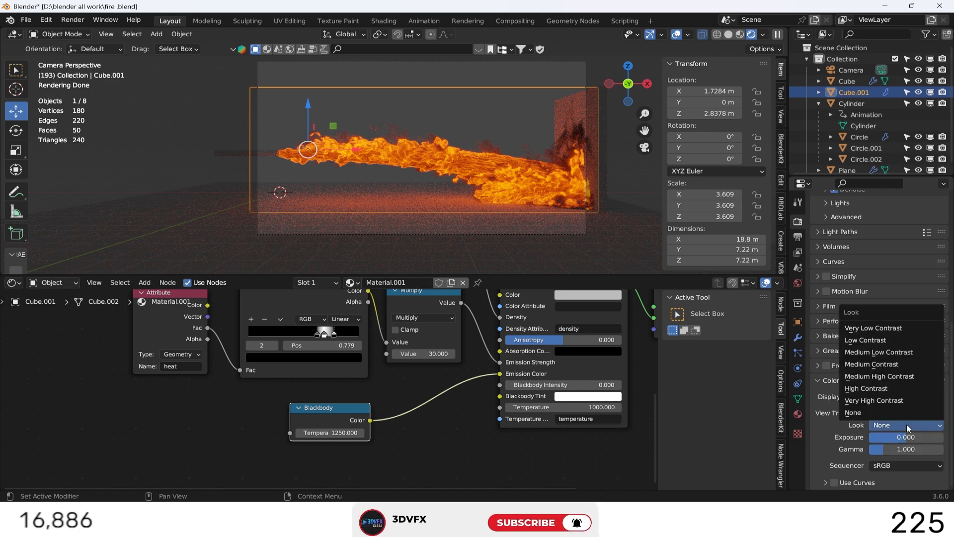
pyautogui.click(798, 237)
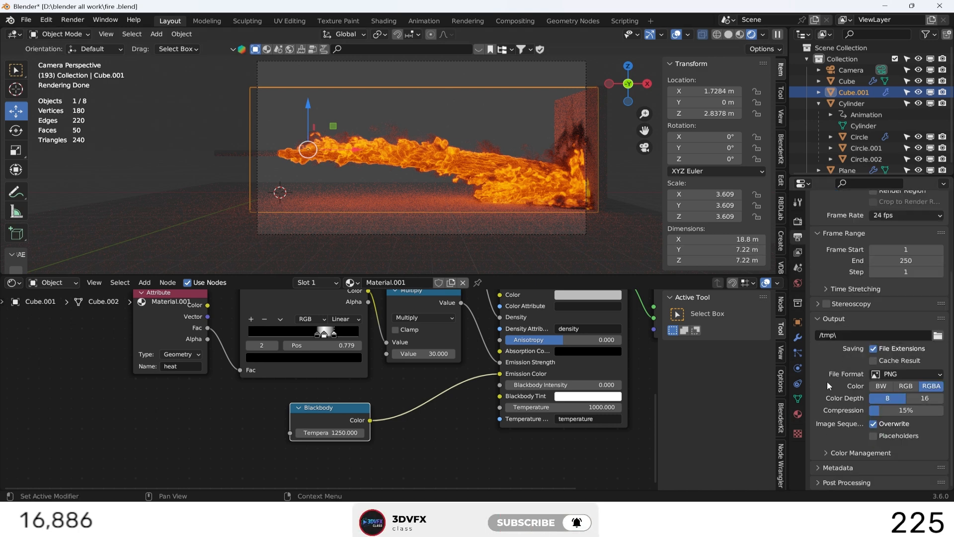
pyautogui.click(797, 338)
pyautogui.click(797, 353)
pyautogui.click(799, 368)
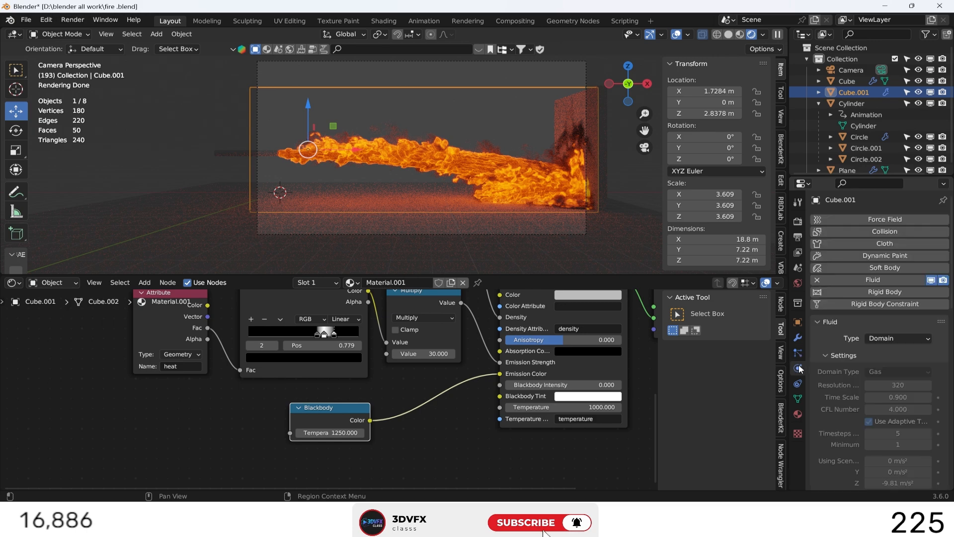
pyautogui.scroll(-15, 824, 370)
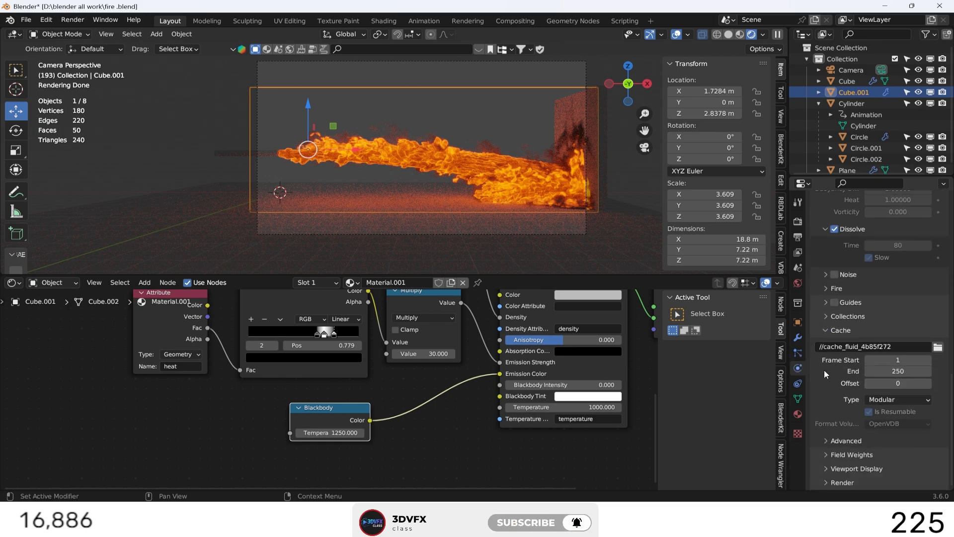
pyautogui.scroll(15, 823, 370)
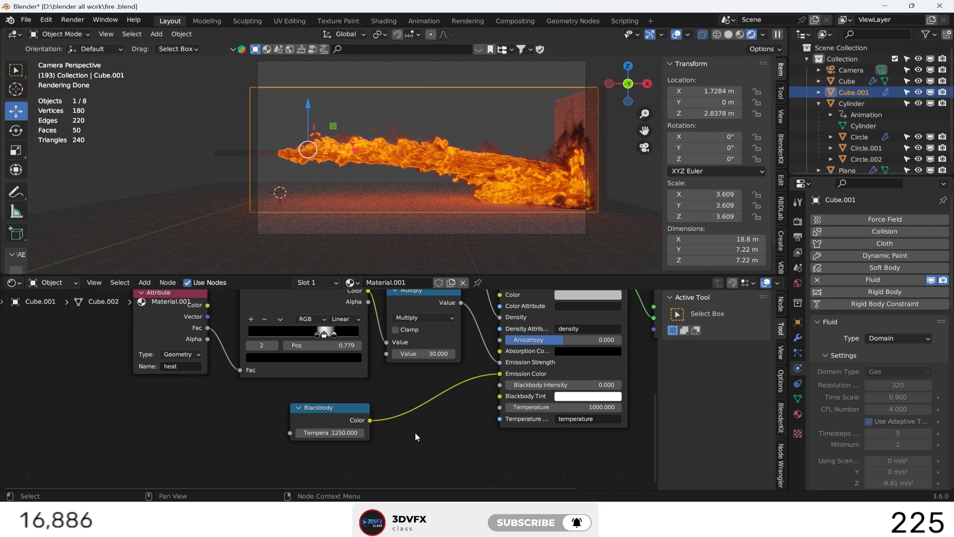
# Insert a Hue/Saturation/Value node between the Blackbody node and Emission Color, and set its Value to 2.
pyautogui.hotkey('shift', 'a')
pyautogui.click(400, 379)
pyautogui.write('h')
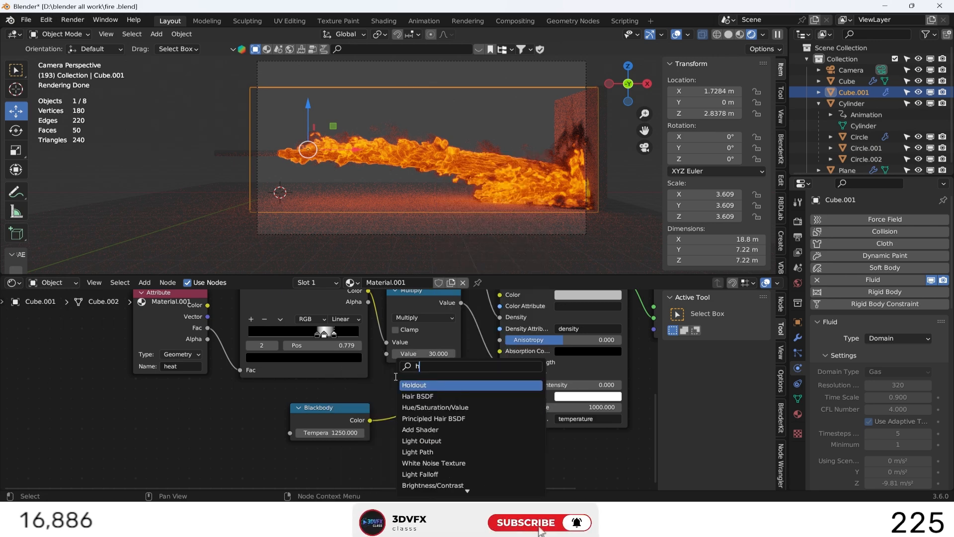
pyautogui.write('u')
pyautogui.click(426, 385)
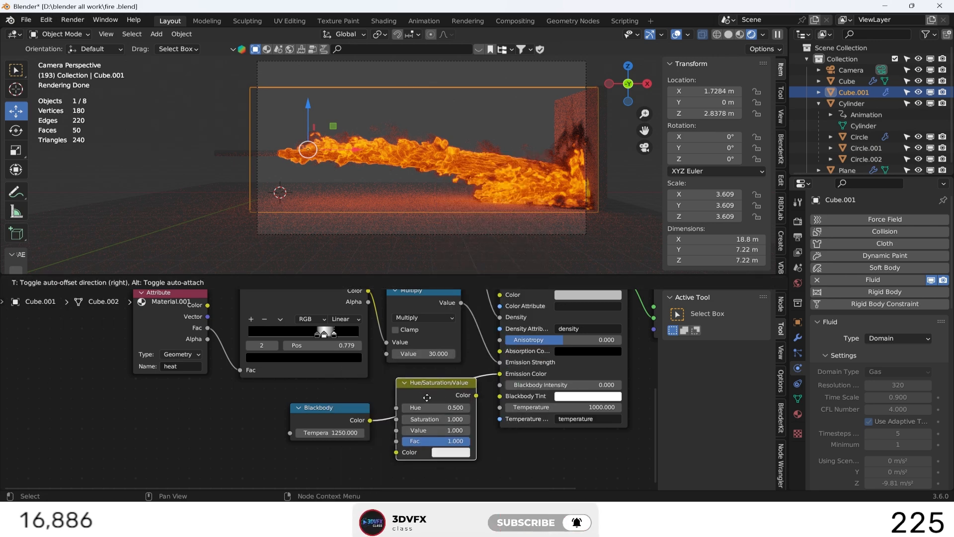
pyautogui.click(450, 420)
pyautogui.moveTo(450, 420)
pyautogui.mouseDown()
pyautogui.moveTo(430, 420)
pyautogui.moveTo(455, 420)
pyautogui.moveTo(435, 421)
pyautogui.moveTo(458, 430)
pyautogui.mouseUp()
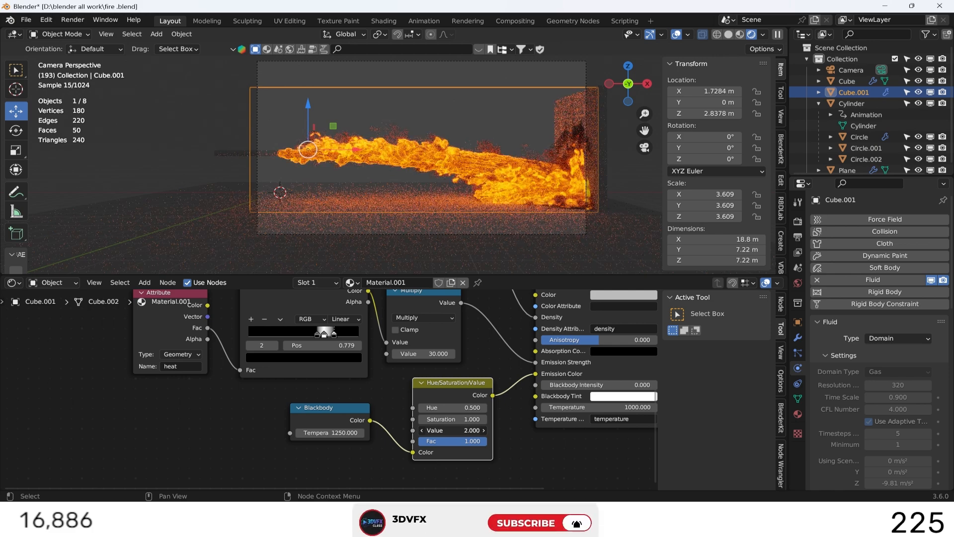
pyautogui.click(511, 437)
pyautogui.moveTo(507, 430); pyautogui.dragTo(343, 468, button='middle')
pyautogui.scroll(-4, 532, 398)
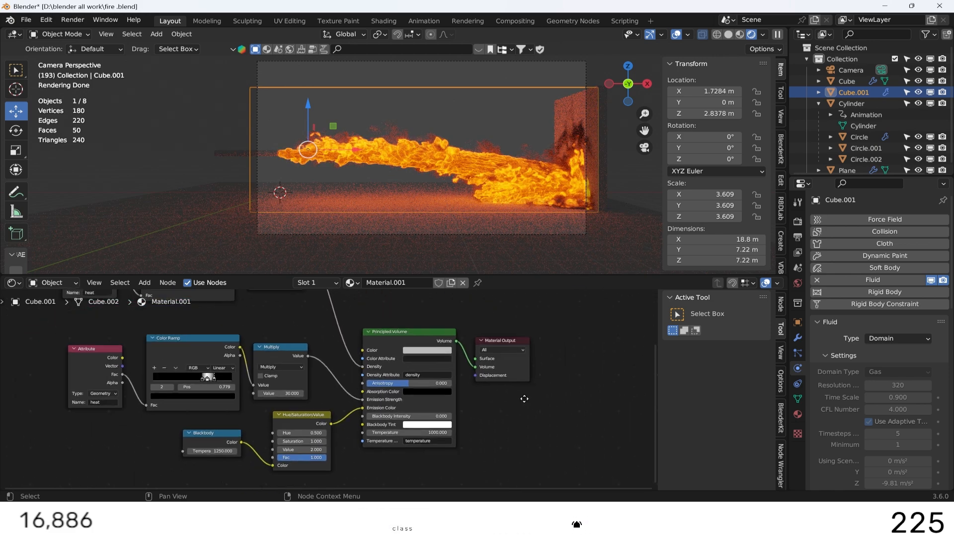
# In the Color Ramp driving Density, move the black stop to 0.008 and the white stop to 0.611.
pyautogui.moveTo(521, 395); pyautogui.dragTo(602, 433, button='middle')
pyautogui.moveTo(529, 368); pyautogui.dragTo(571, 365)
pyautogui.moveTo(222, 313); pyautogui.dragTo(329, 378, button='middle')
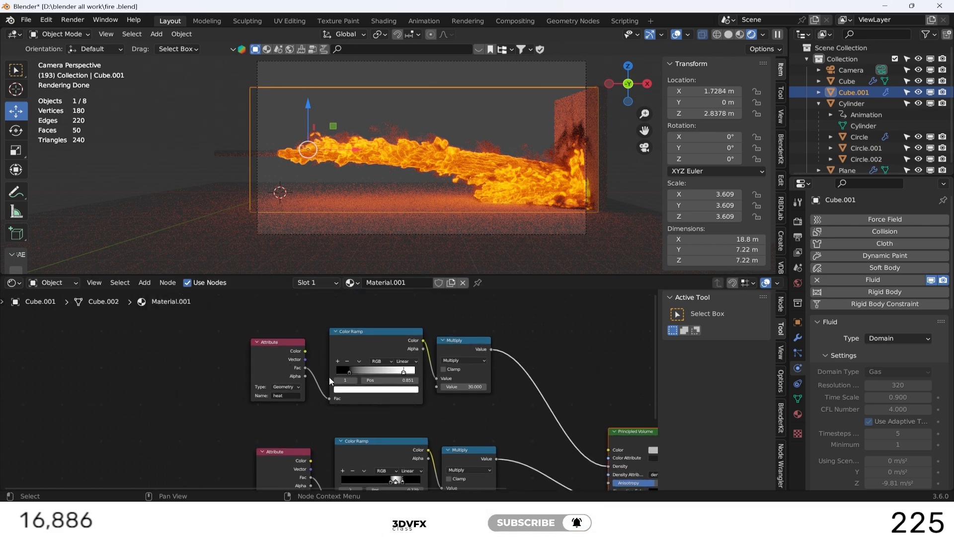
pyautogui.scroll(8, 329, 381)
pyautogui.moveTo(367, 356); pyautogui.dragTo(334, 355)
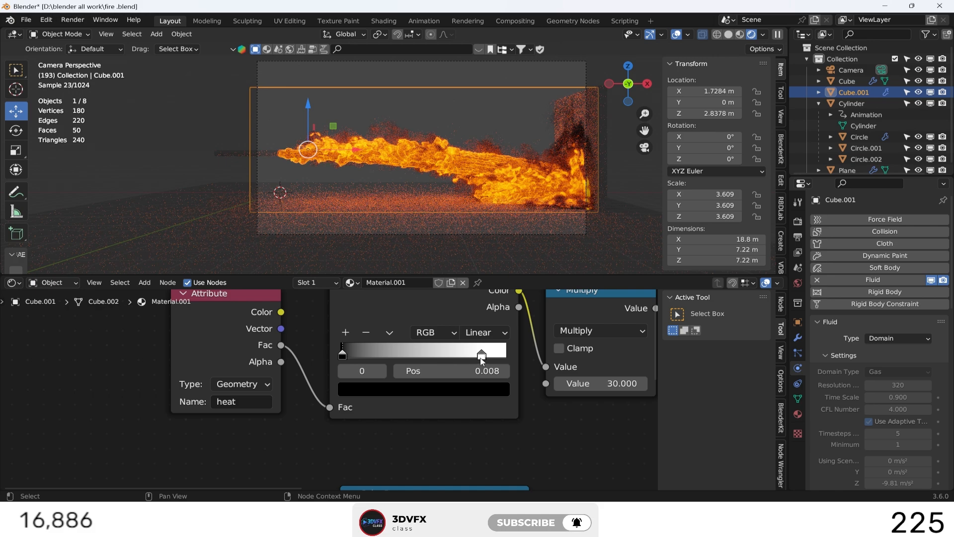
pyautogui.moveTo(479, 357); pyautogui.dragTo(427, 353)
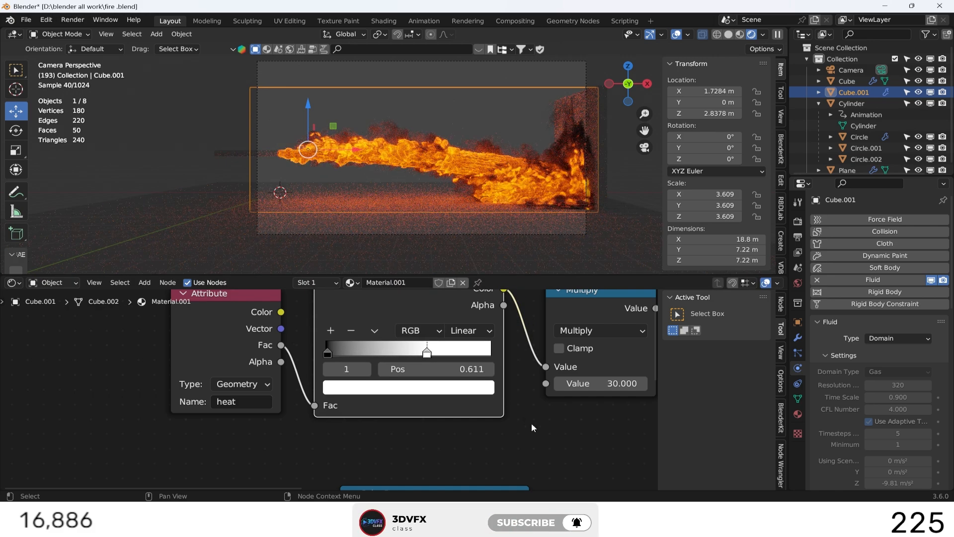
# Move the first black stop of the Color Ramp driving Emission Strength to position 0.664.
pyautogui.scroll(-1, 531, 426)
pyautogui.moveTo(506, 430); pyautogui.dragTo(497, 310, button='middle')
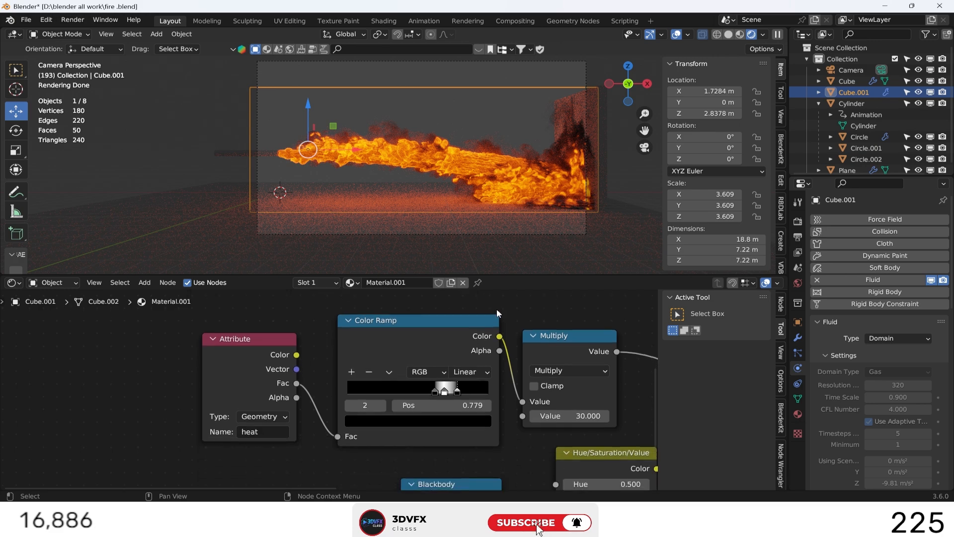
pyautogui.scroll(2, 495, 405)
pyautogui.moveTo(508, 392); pyautogui.dragTo(483, 395)
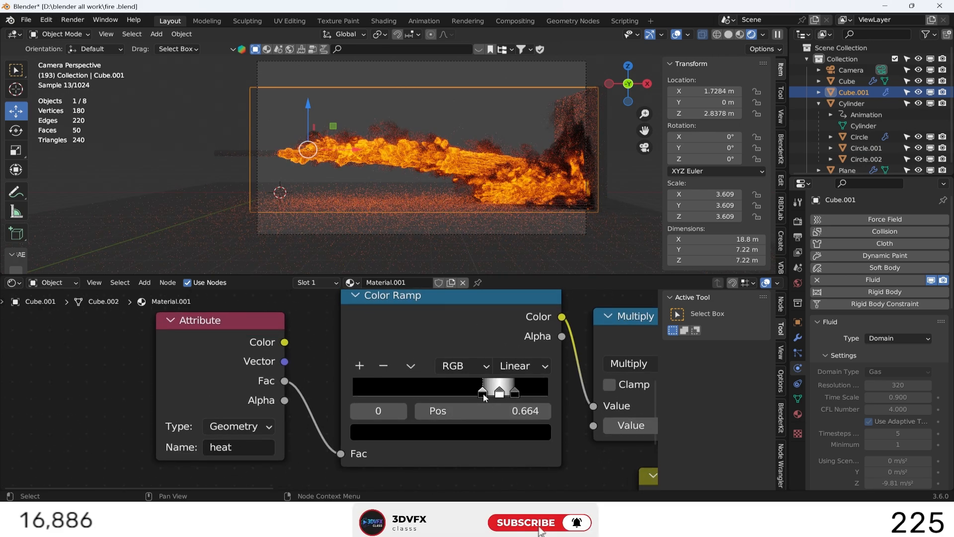
# Try a value of 26.4 in the Multiply node feeding Emission Strength, and restore it to 30 with the fire domain selected.
pyautogui.scroll(-4, 485, 397)
pyautogui.moveTo(525, 454); pyautogui.dragTo(411, 419, button='middle')
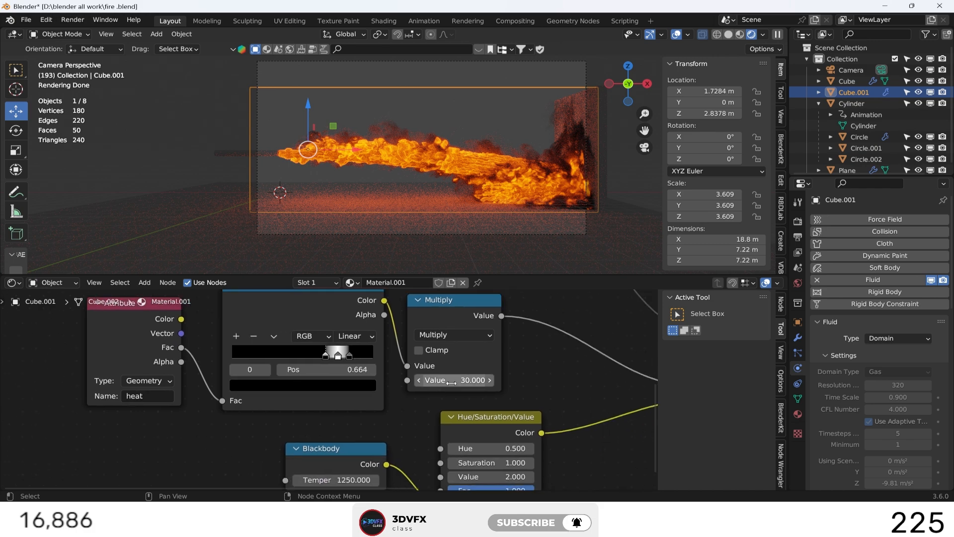
pyautogui.moveTo(452, 381); pyautogui.dragTo(449, 382)
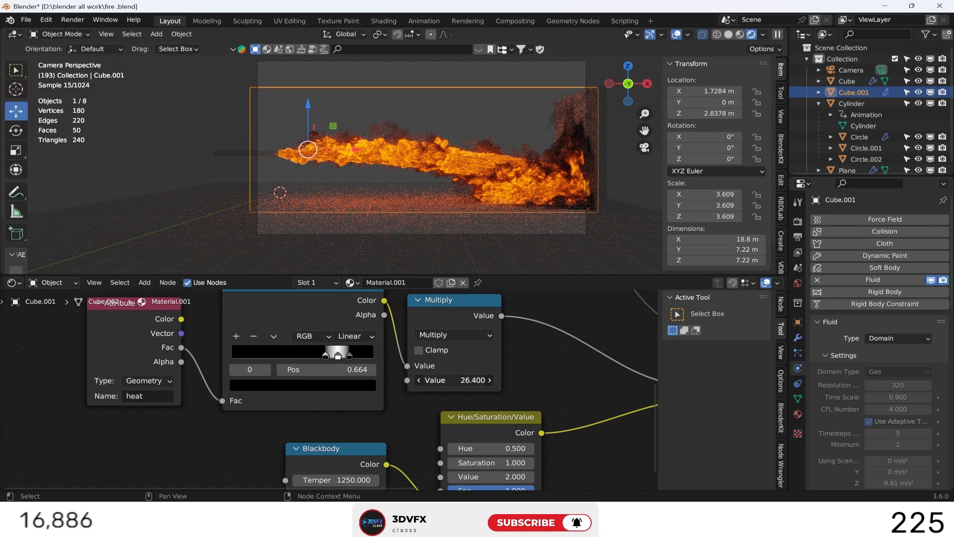
pyautogui.click(438, 260)
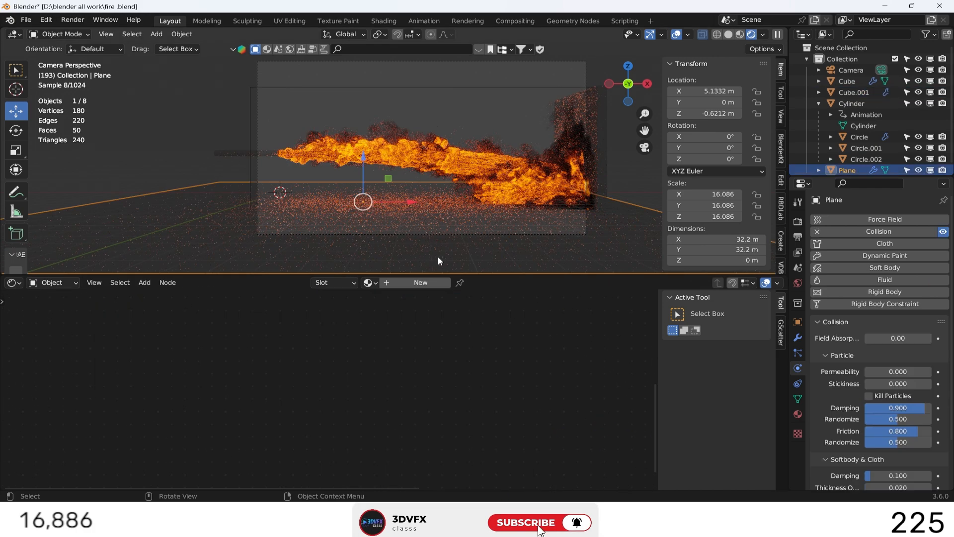
pyautogui.click(255, 91)
pyautogui.click(455, 380)
pyautogui.write('9')
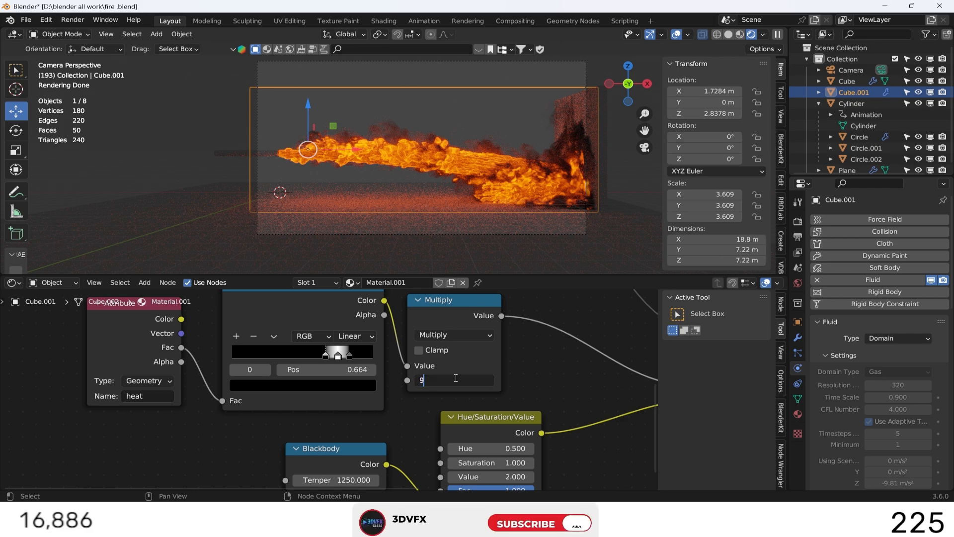
pyautogui.write('0')
pyautogui.press('Return')
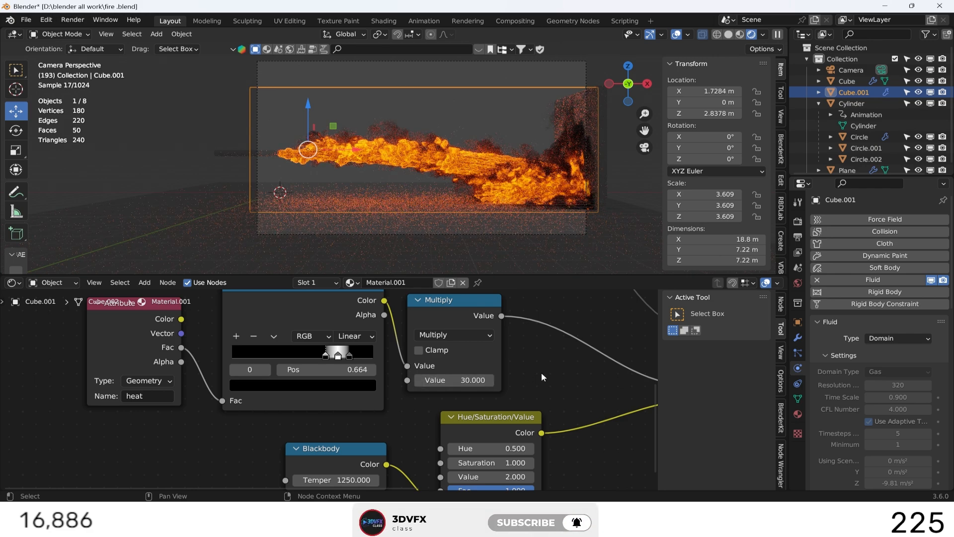
# Save the fire project file with the adjusted volume material.
pyautogui.scroll(-2, 541, 372)
pyautogui.moveTo(554, 417); pyautogui.dragTo(421, 443, button='middle')
pyautogui.scroll(-1, 422, 442)
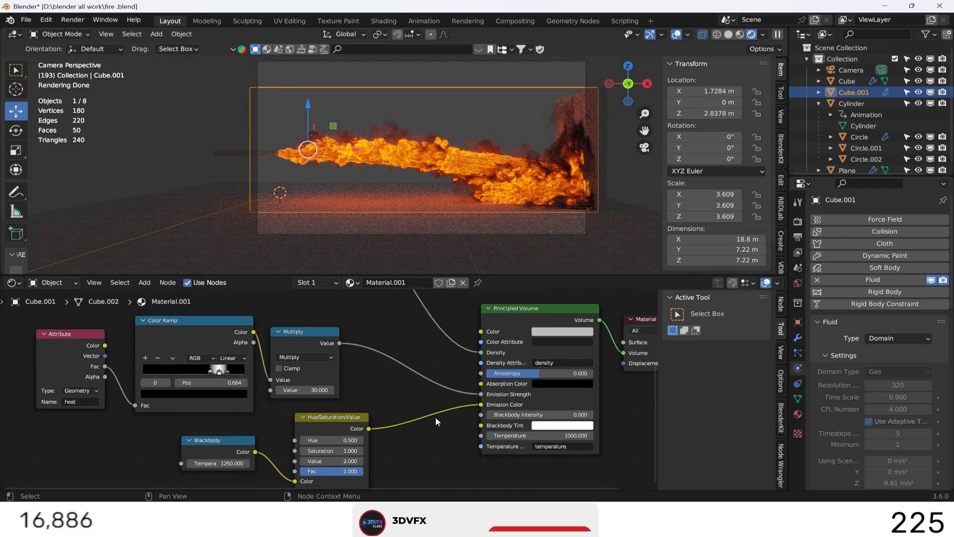
pyautogui.moveTo(425, 395); pyautogui.dragTo(330, 429, button='middle')
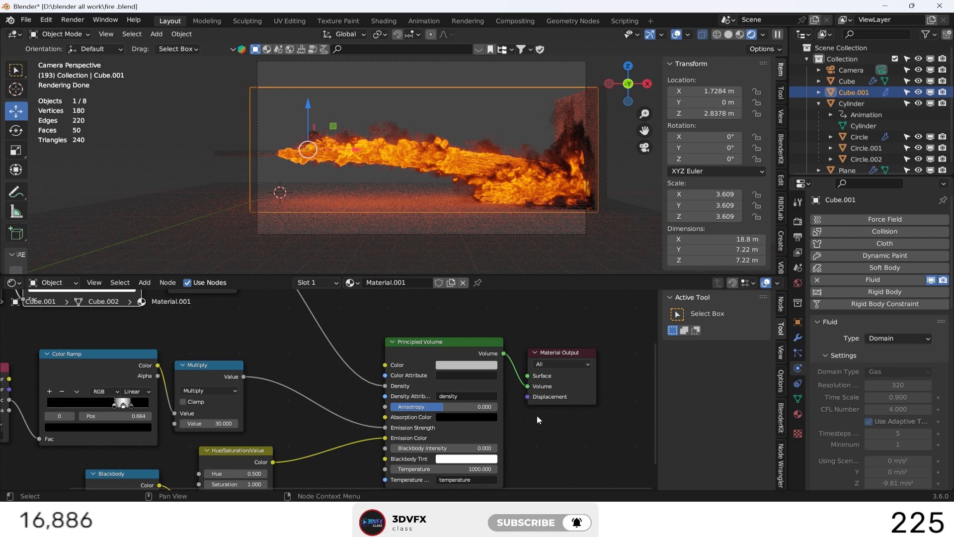
pyautogui.hotkey('ctrl', 's')
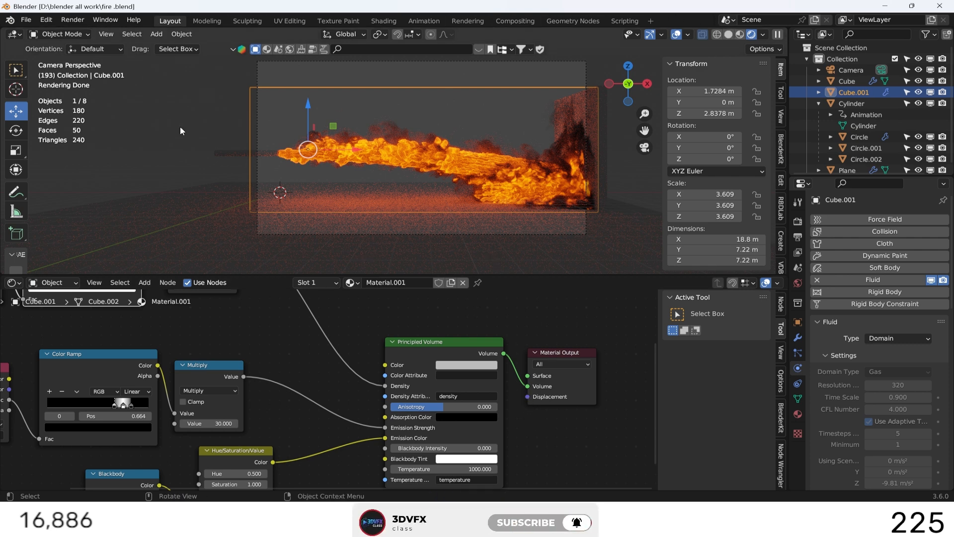
# Replace the node editor with a Timeline and shrink its area to enlarge the 3D viewport.
pyautogui.click(11, 284)
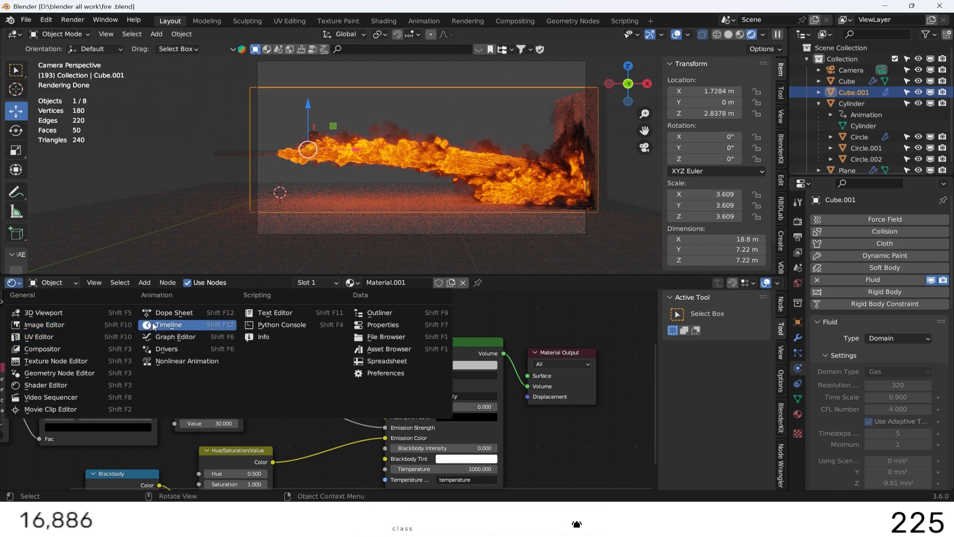
pyautogui.click(219, 376)
pyautogui.moveTo(304, 276); pyautogui.dragTo(304, 430)
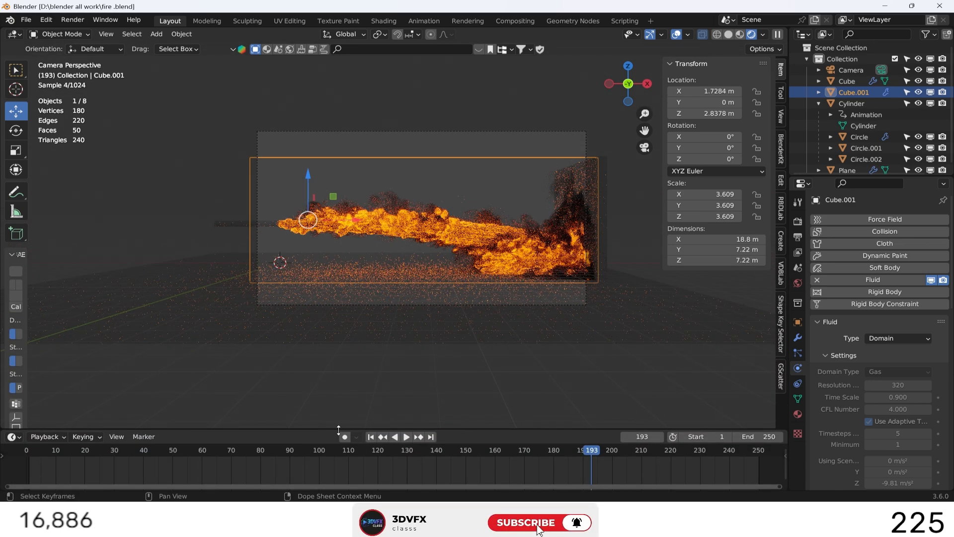
# Play the rendered fire animation from the first frame.
pyautogui.hotkey('shift', 'Left')
pyautogui.click(404, 437)
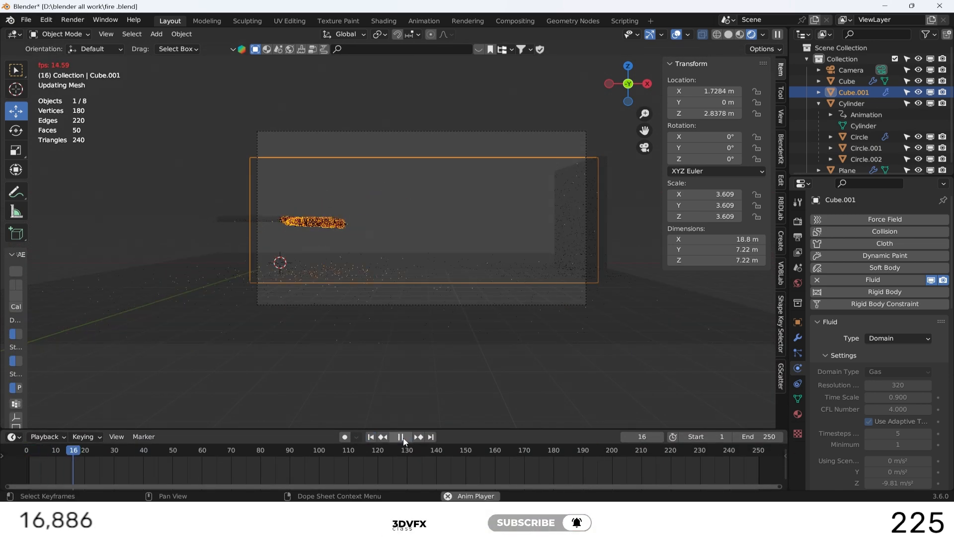